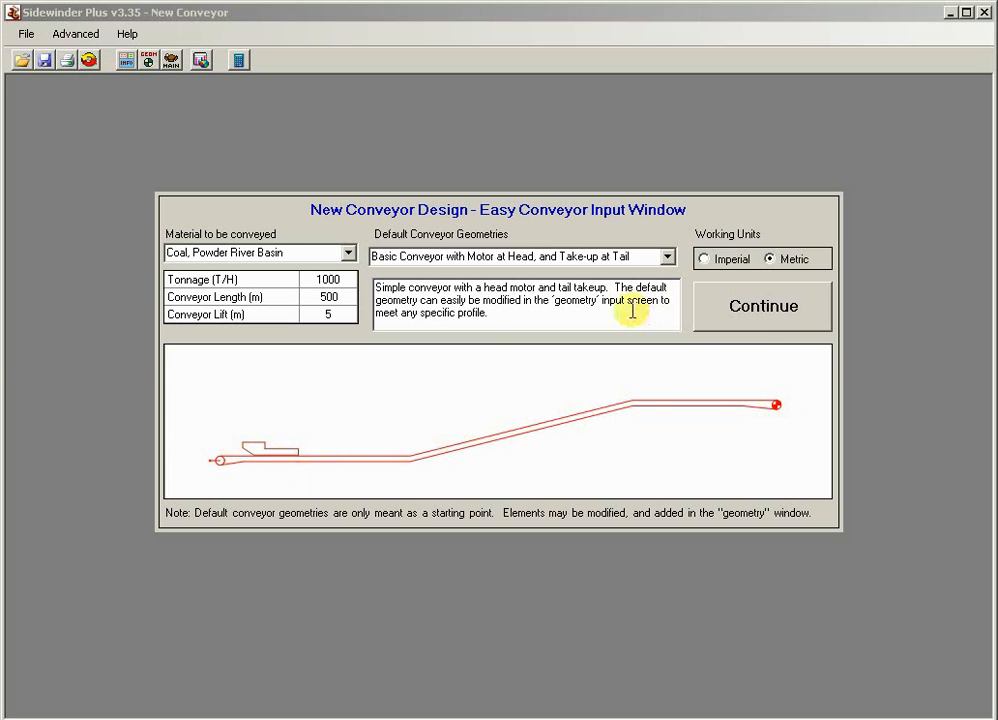
Step: Create the metric conveyor from the basic geometry with motor at head and take-up at tail, and inspect the profile around the head pulley
click(766, 322)
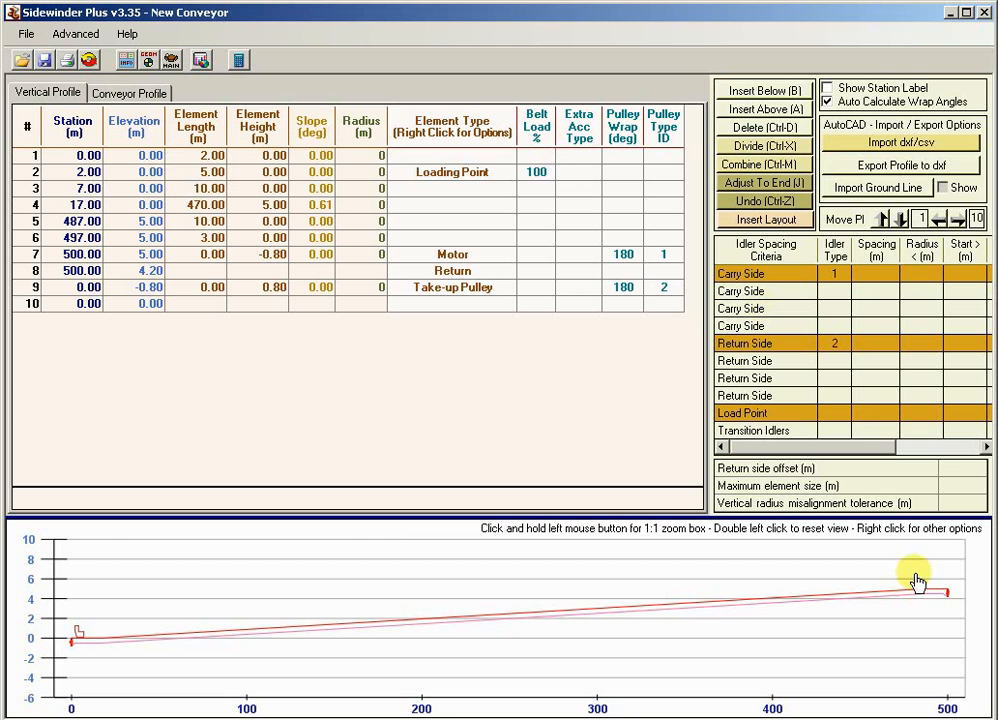
right_click(973, 586)
click(955, 633)
drag(930, 573, 960, 607)
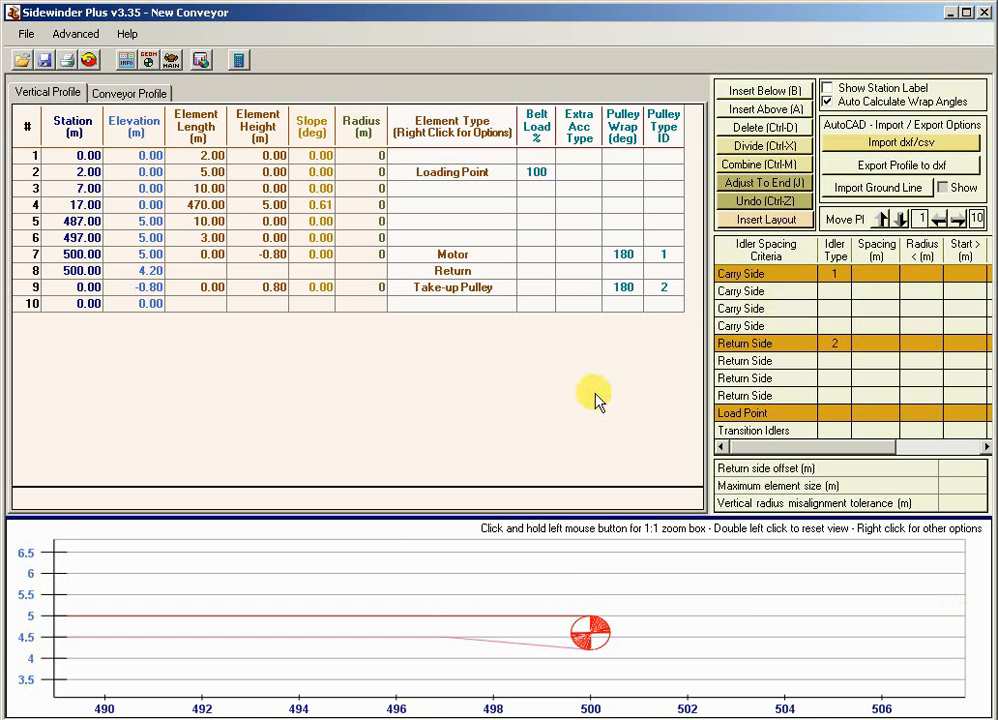
right_click(572, 556)
click(690, 639)
drag(397, 564, 764, 697)
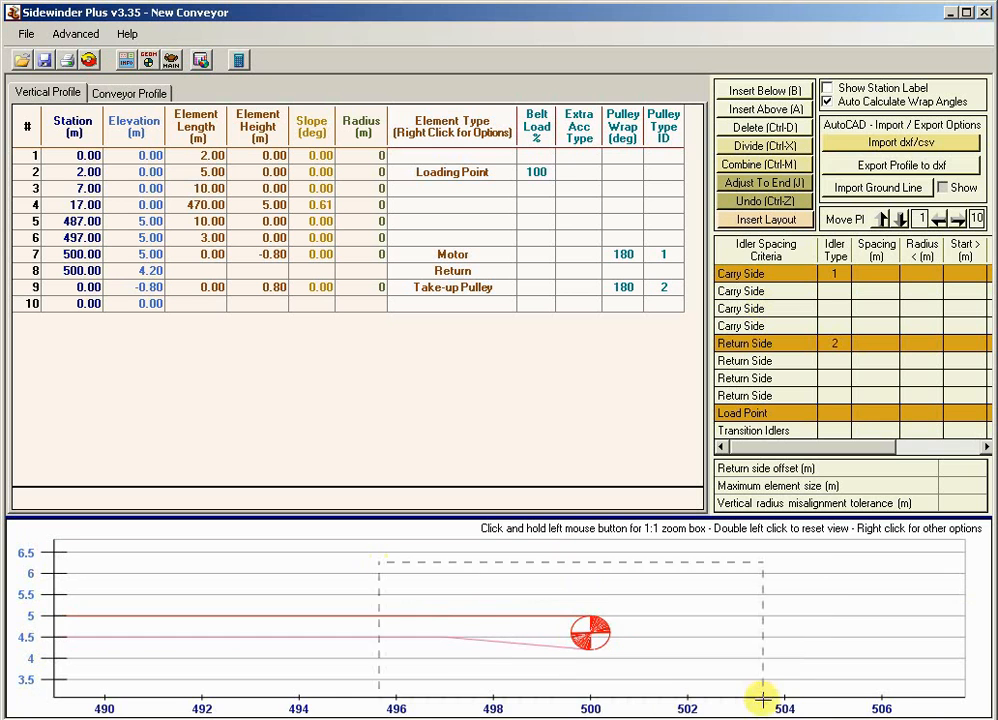
right_click(540, 625)
click(566, 595)
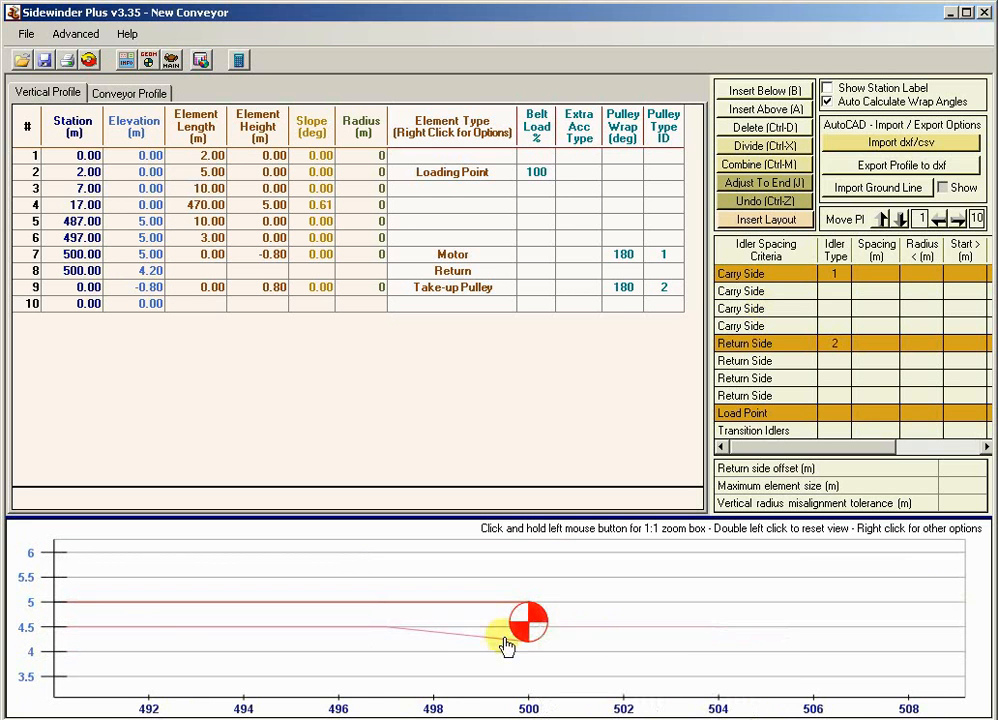
drag(508, 646, 697, 628)
Step: Examine how the final carry element, Motor, Return and Take-up Pulley elements correspond to the profile drawing
click(449, 244)
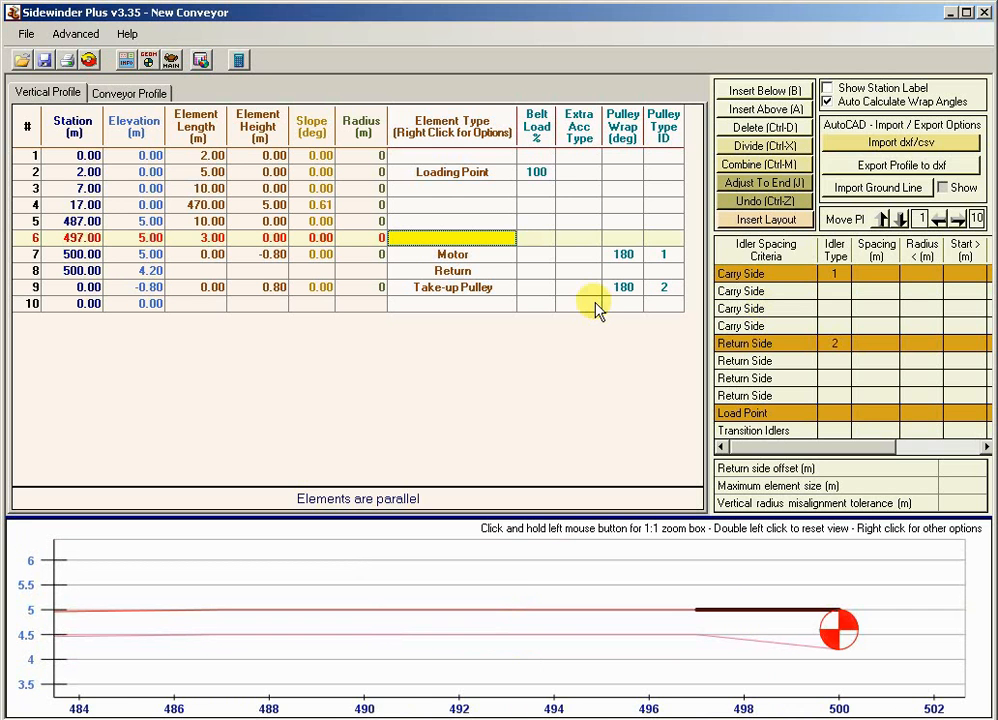
key(Down)
key(Down)
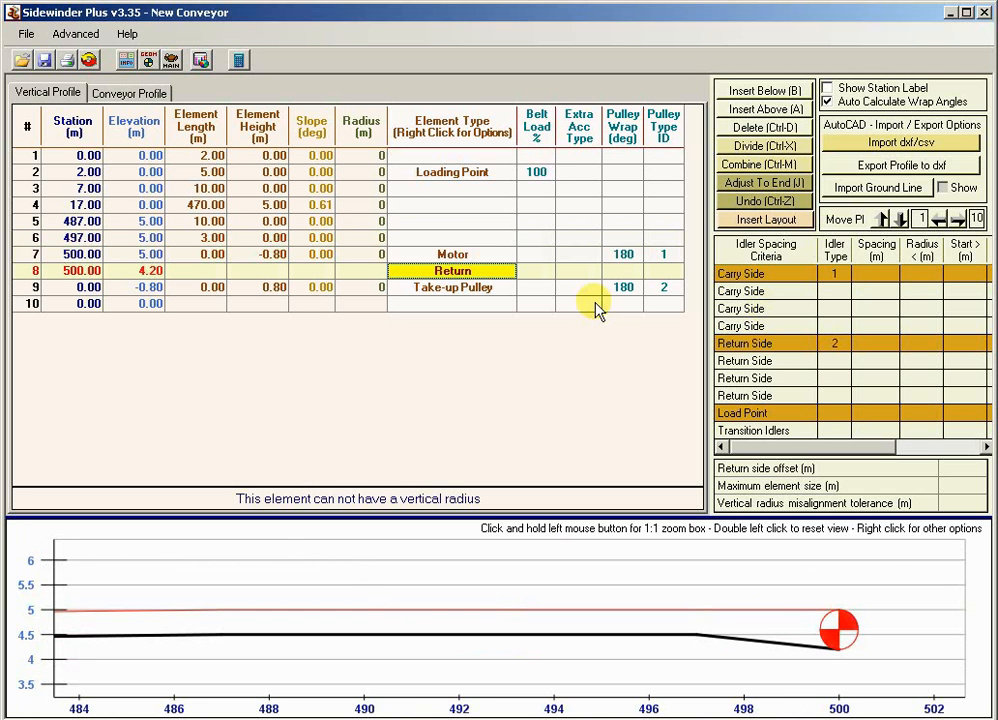
key(Down)
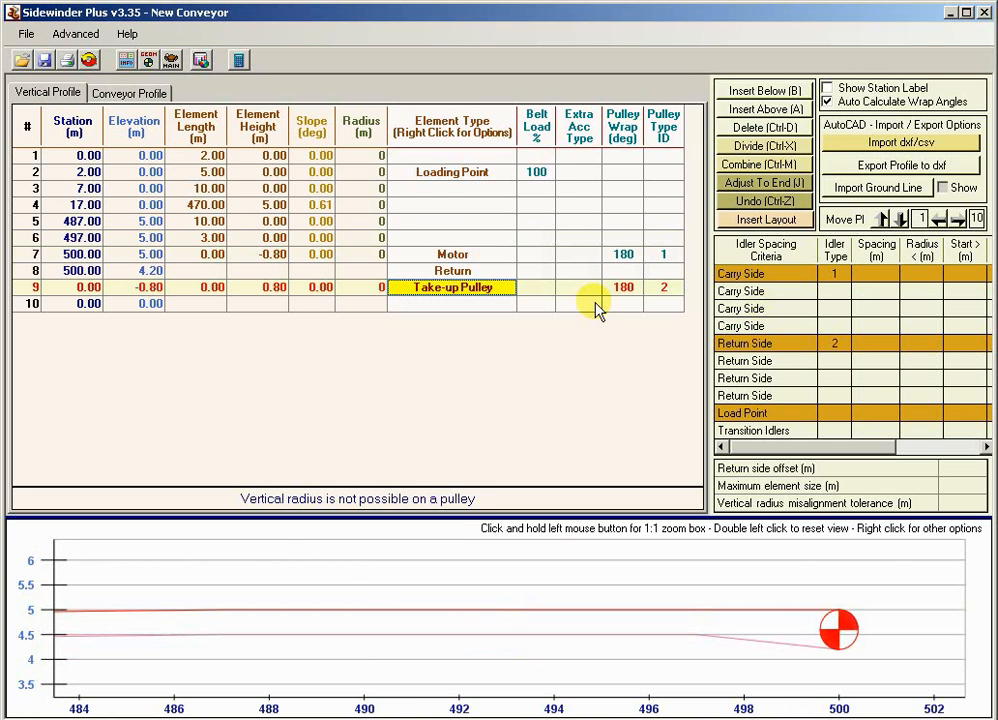
key(Up)
key(Up)
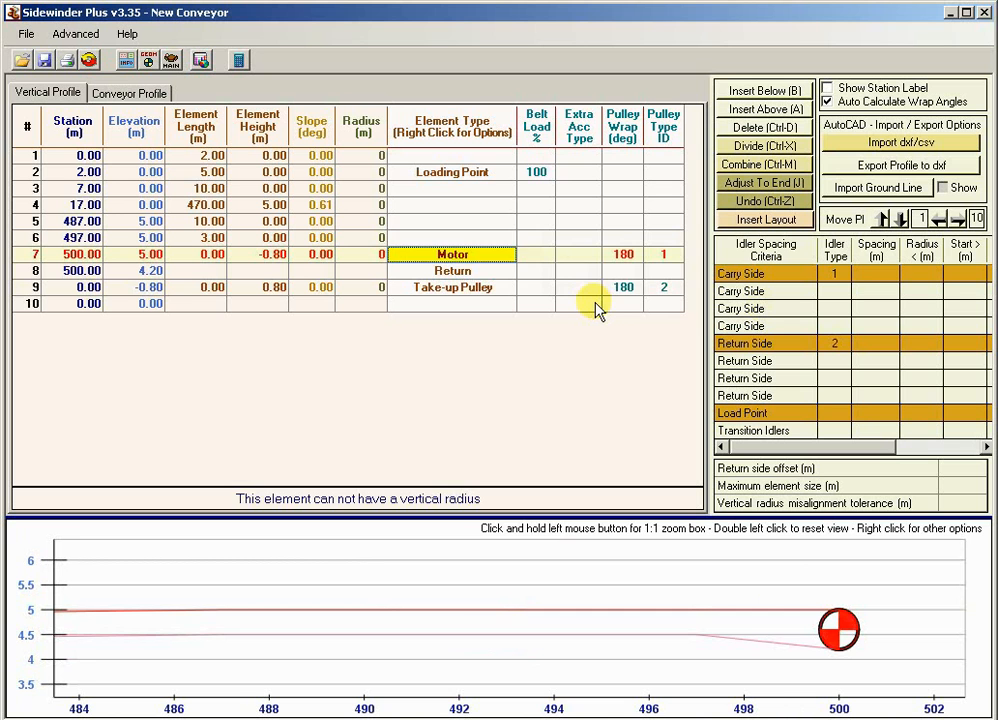
key(Up)
key(Down)
click(495, 269)
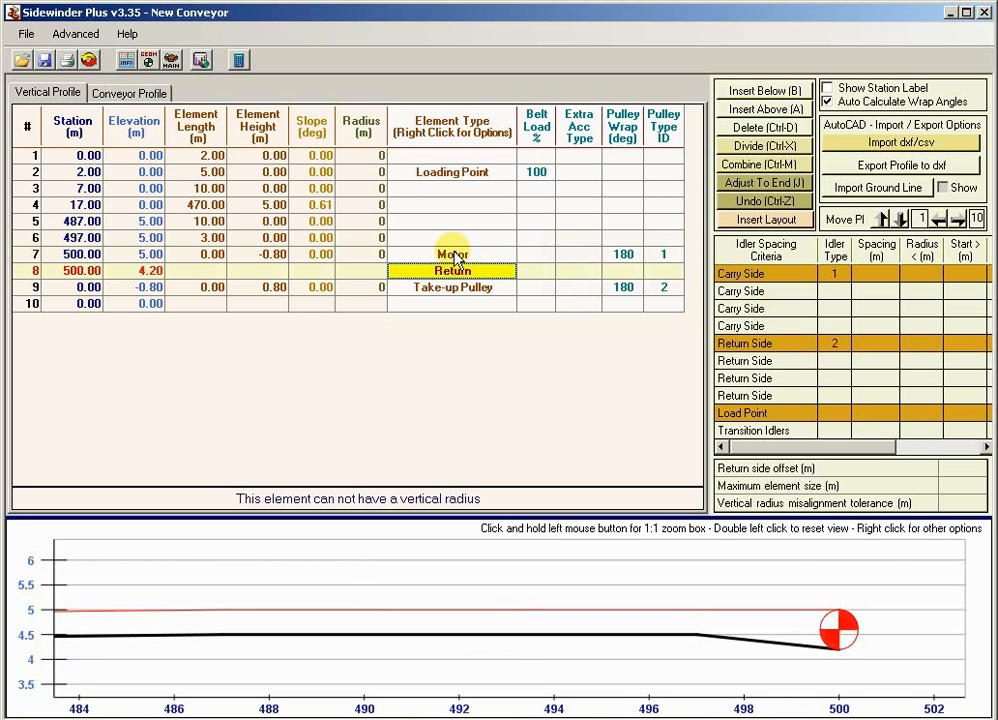
Step: Insert an element below the Motor element and set its length to -2 m
click(455, 258)
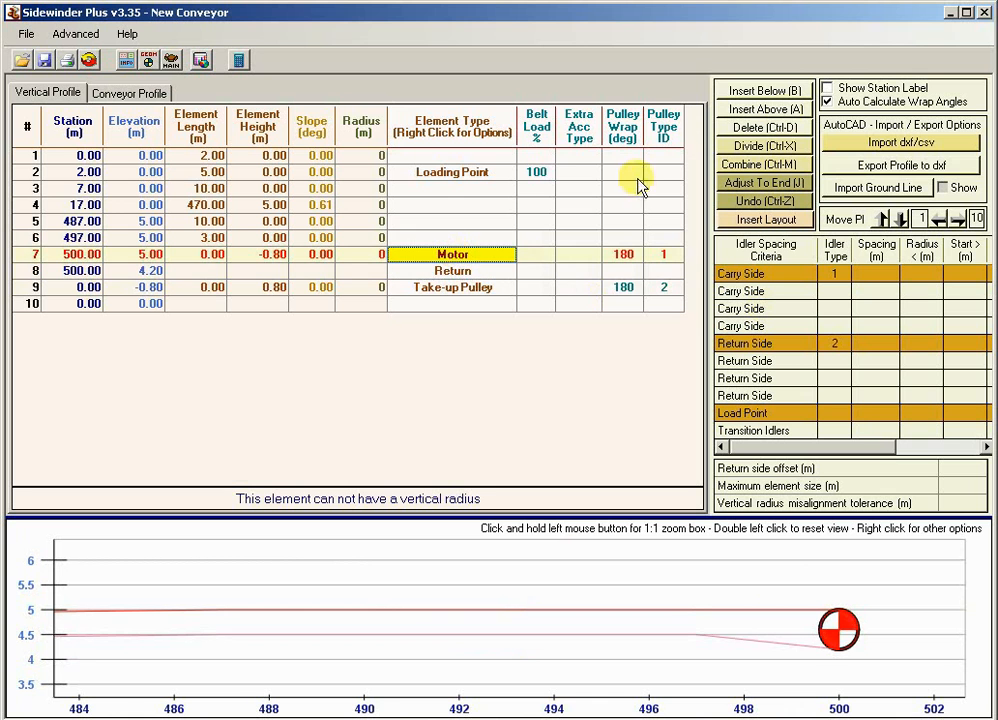
click(768, 90)
key(Down)
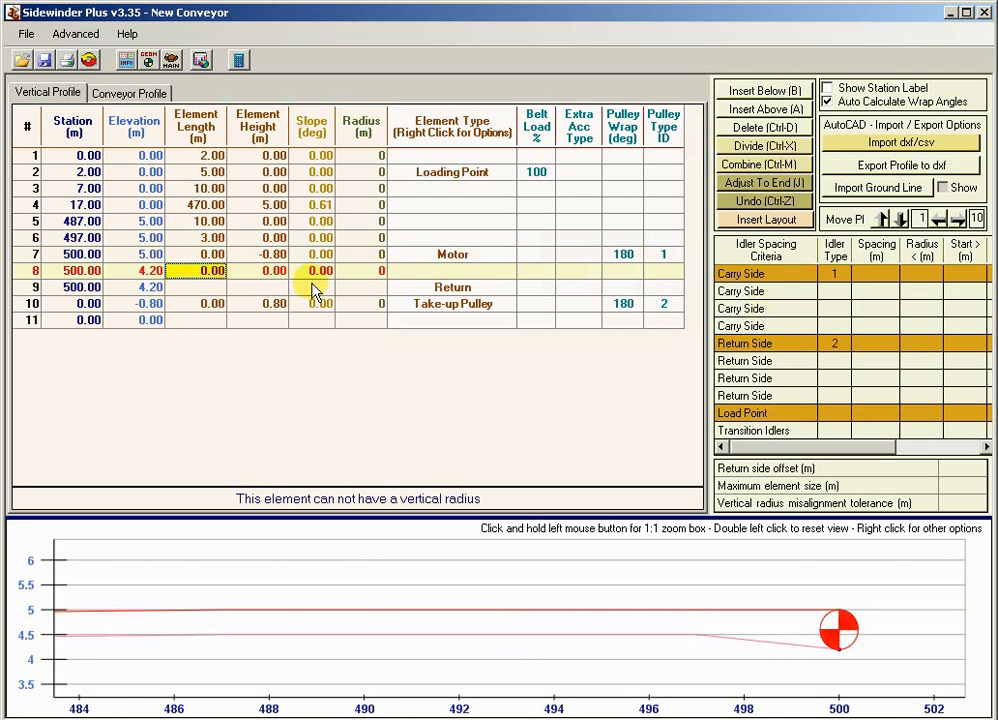
text(-2)
key(Return)
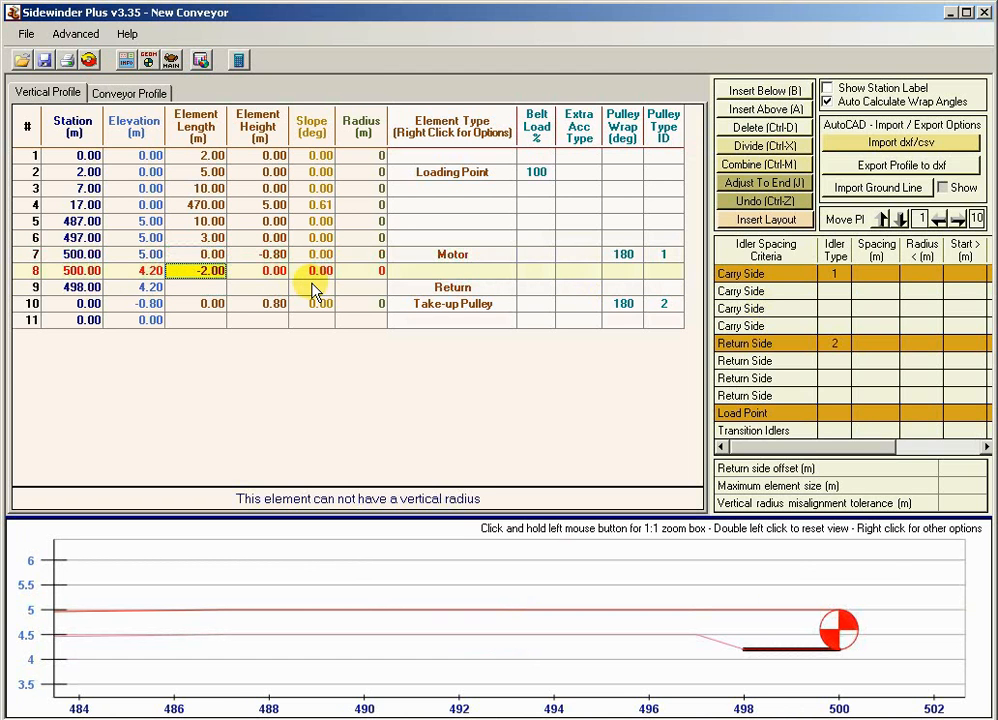
Step: Try a height of 0.5 m for the new element below the motor and check the motor pulley's wrap angle
key(Right)
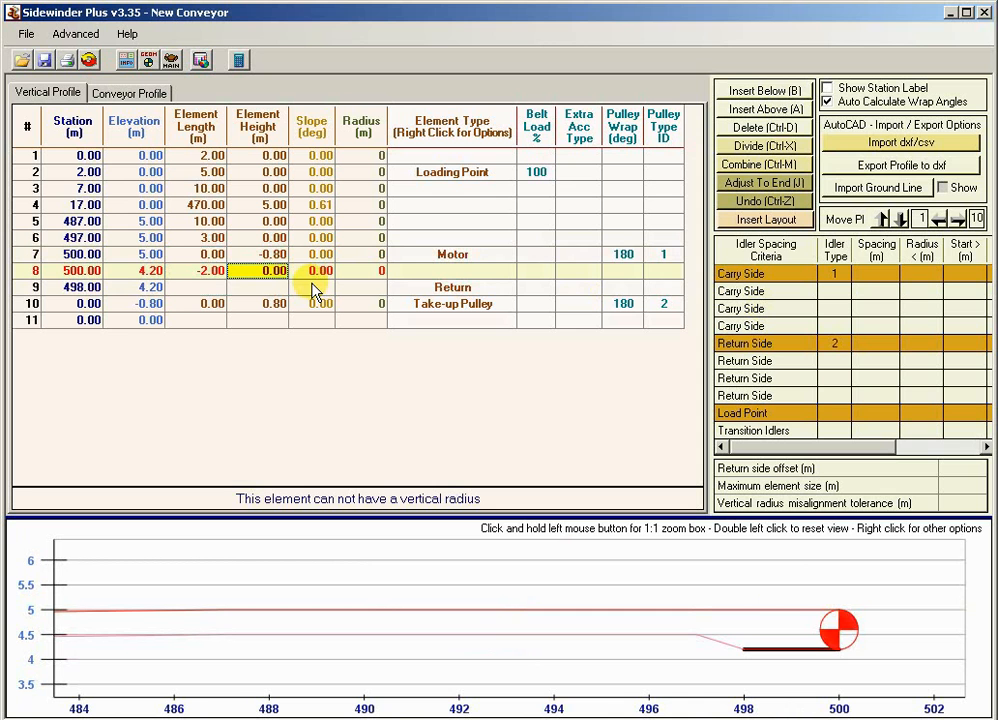
text(0.5)
key(Return)
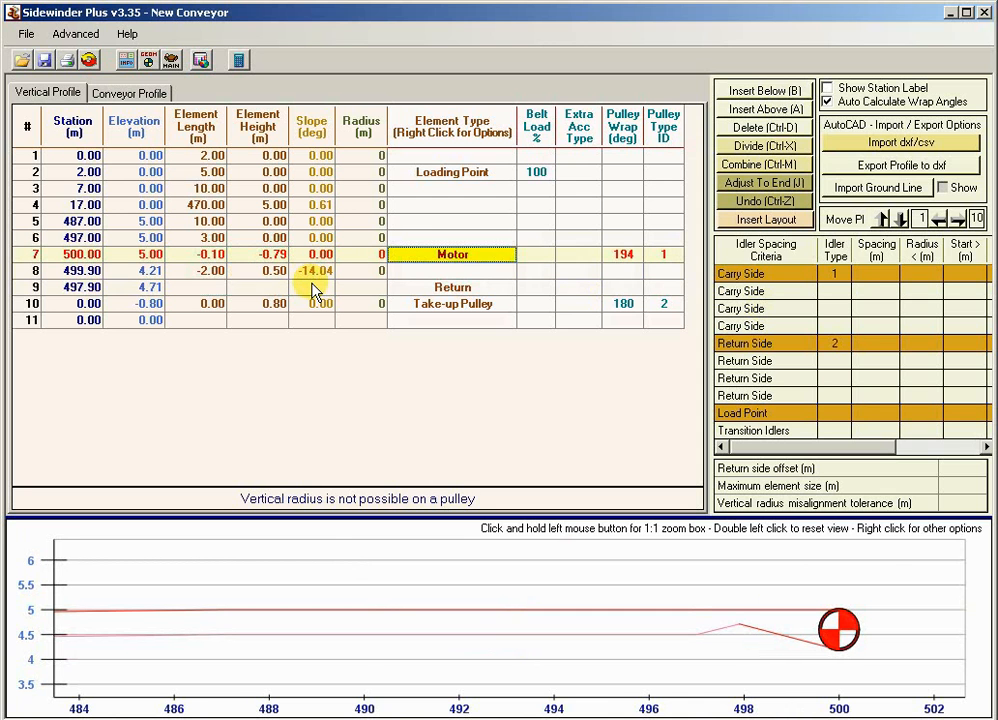
key(Right)
key(Right)
key(Right)
key(Down)
key(Up)
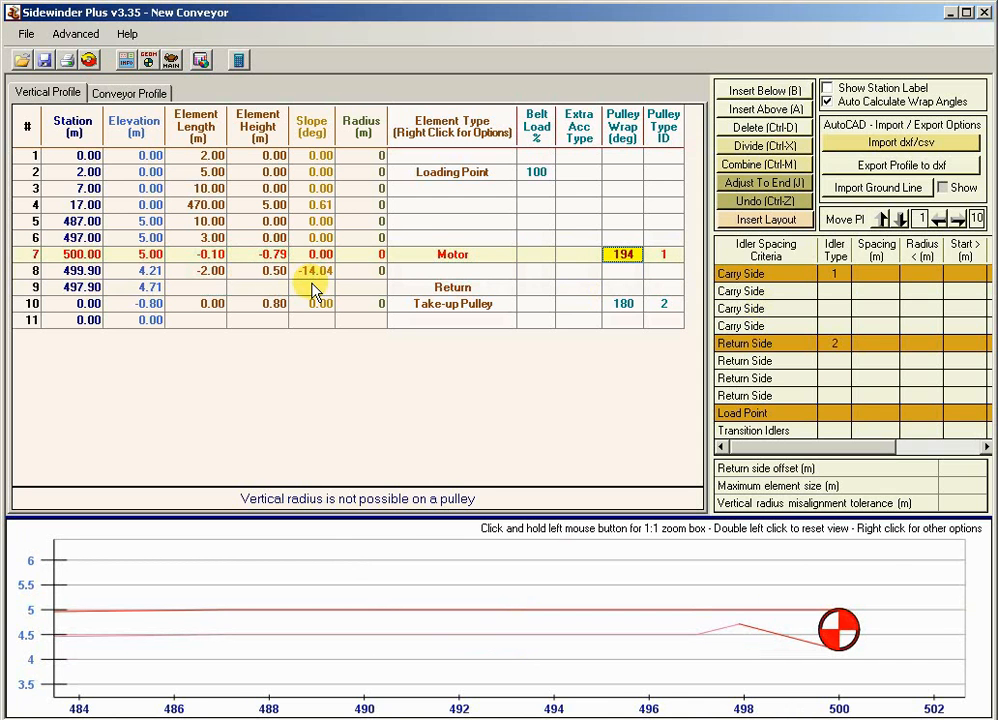
Step: Set the height of the element below the motor back to 0 m
key(Down)
key(Left)
key(Left)
key(Left)
key(Left)
key(Left)
key(Left)
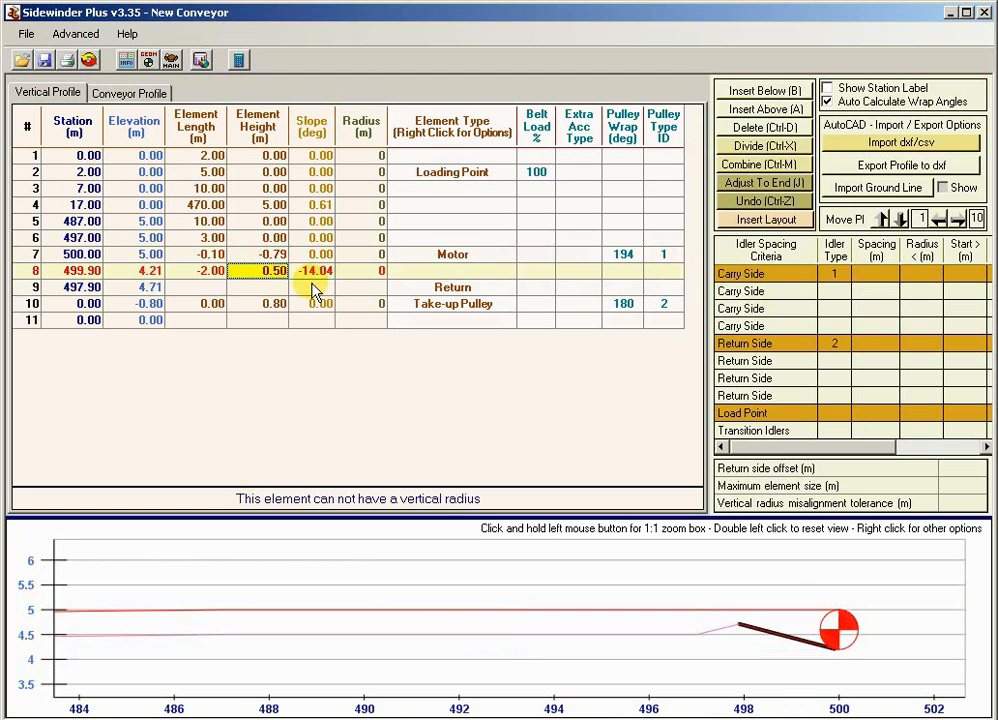
text(0)
key(Return)
key(Down)
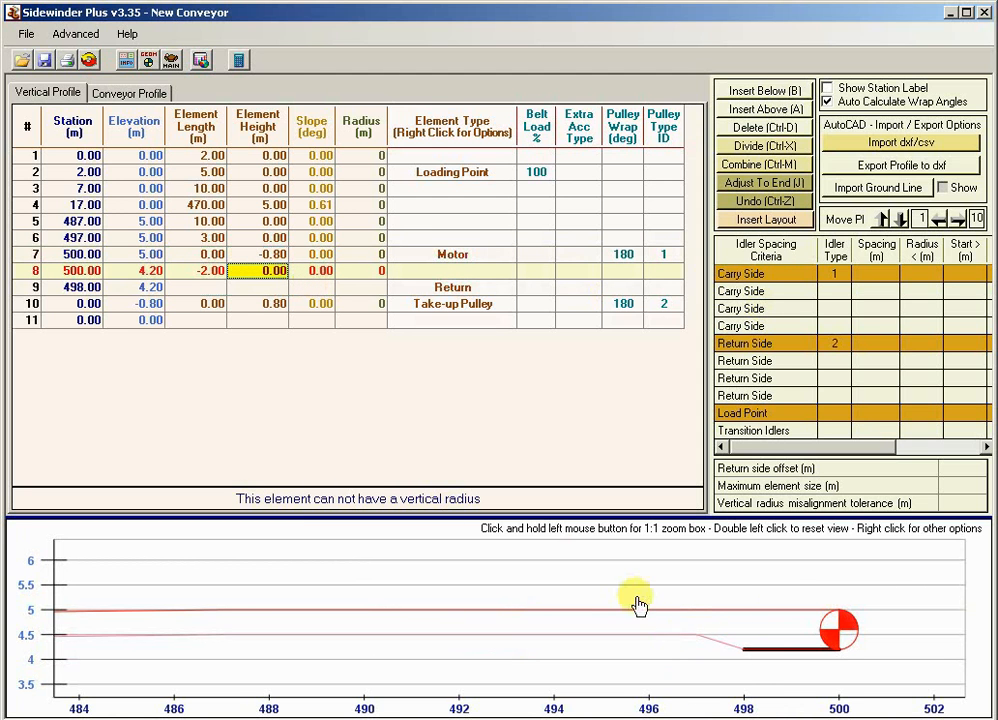
Step: Try return side offsets of 0.75, 1 and 2 m with the Return element selected
click(458, 287)
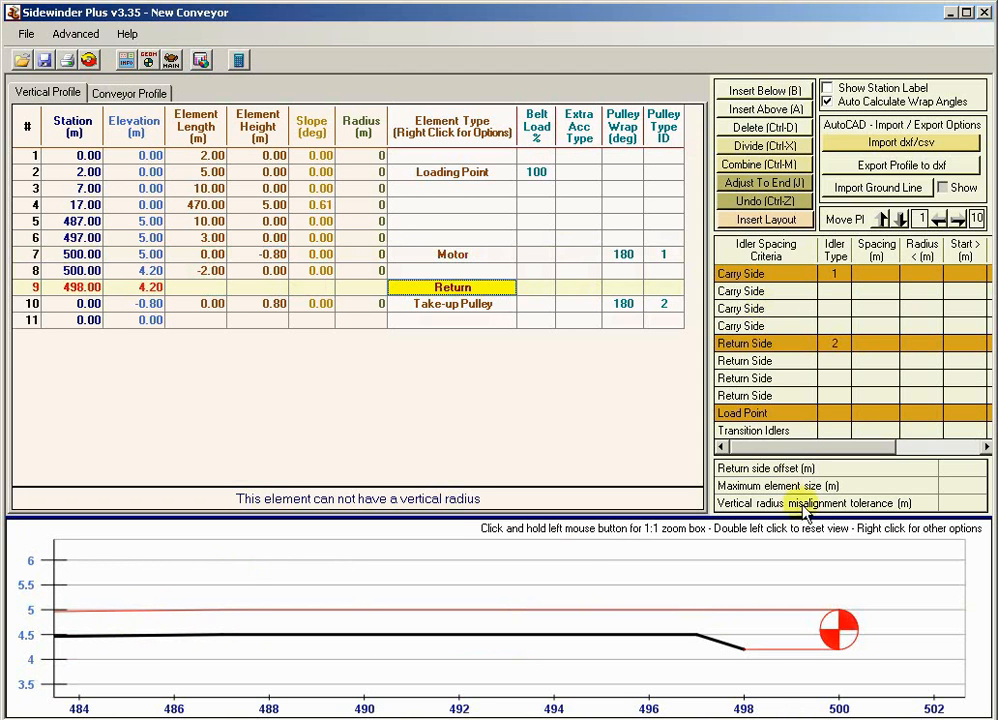
click(784, 470)
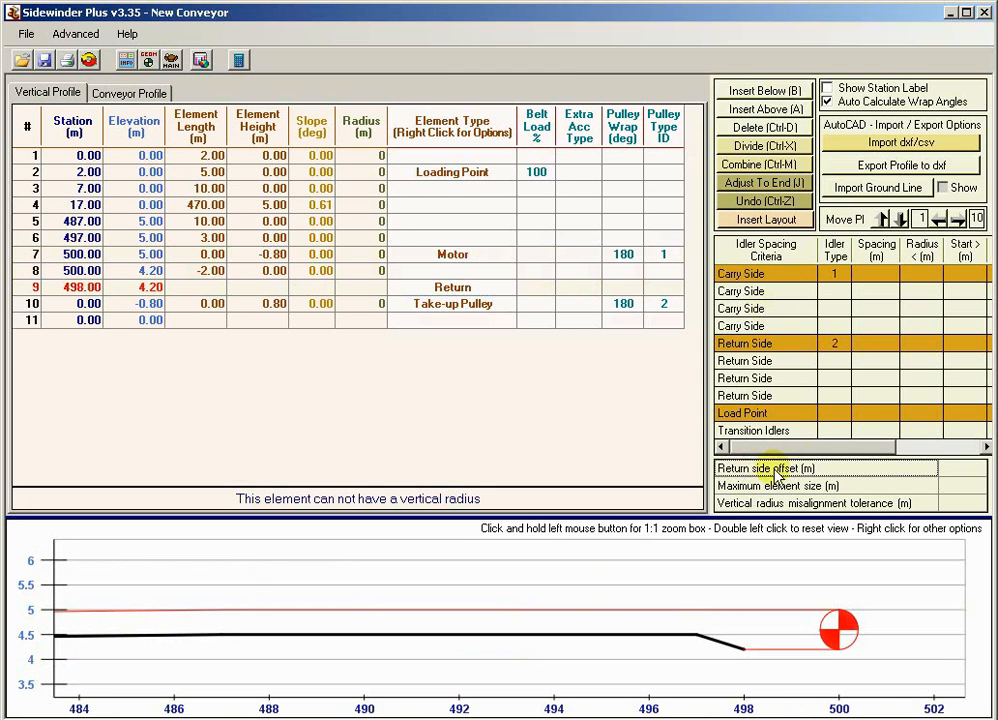
click(962, 471)
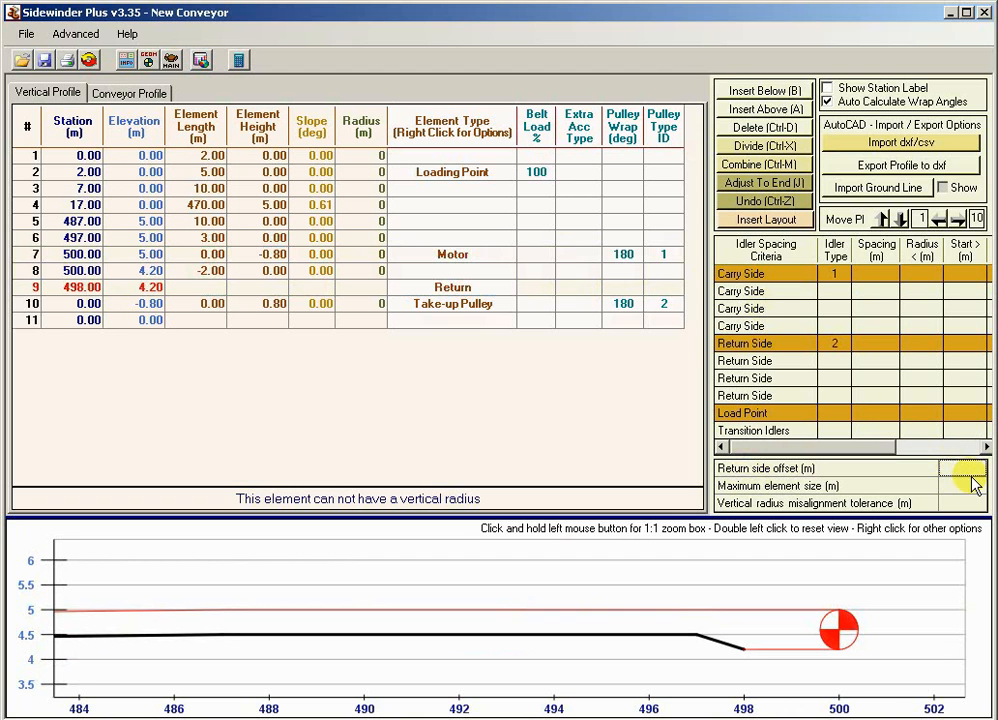
text(0.75)
key(Return)
key(Up)
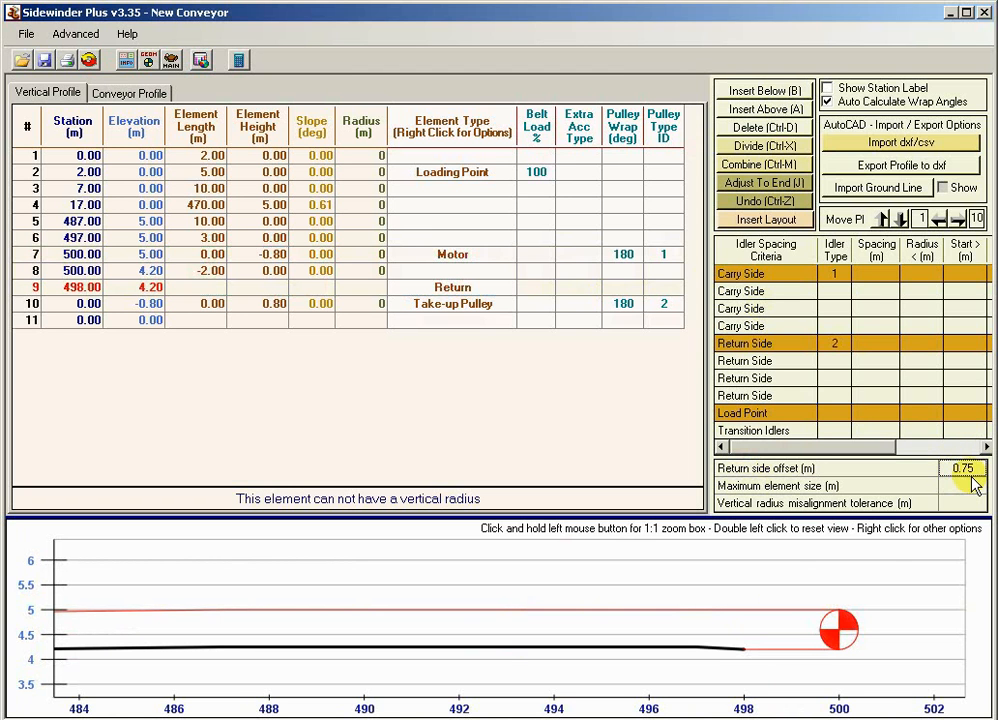
text(1)
key(Return)
key(Up)
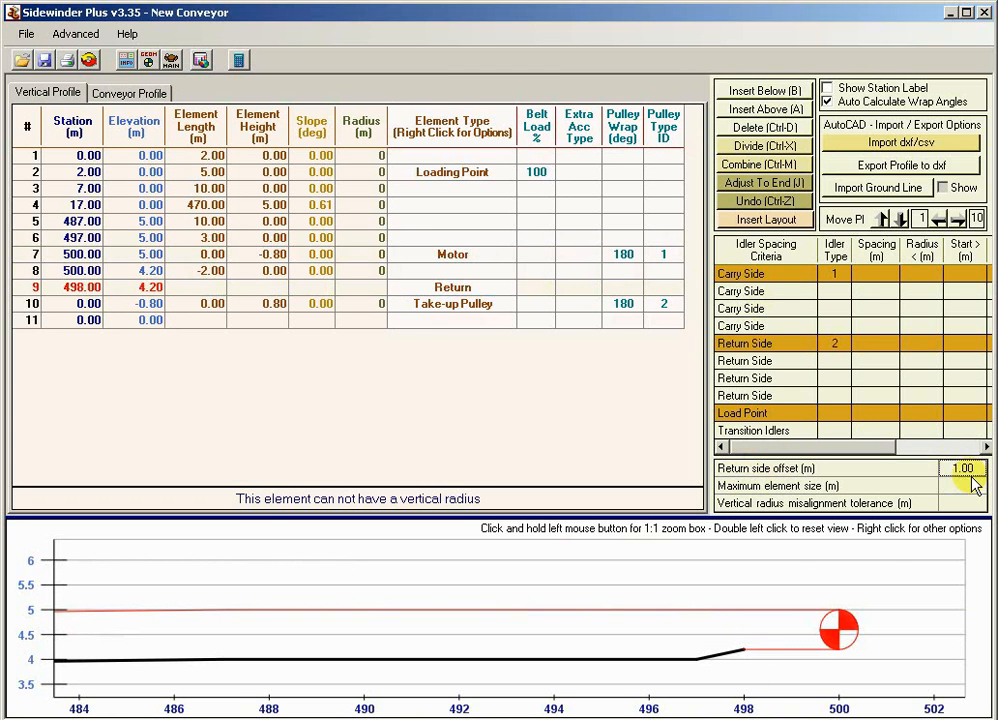
text(2)
key(Return)
key(Up)
Step: Set the return side offset to 0.5 m
text(0.5)
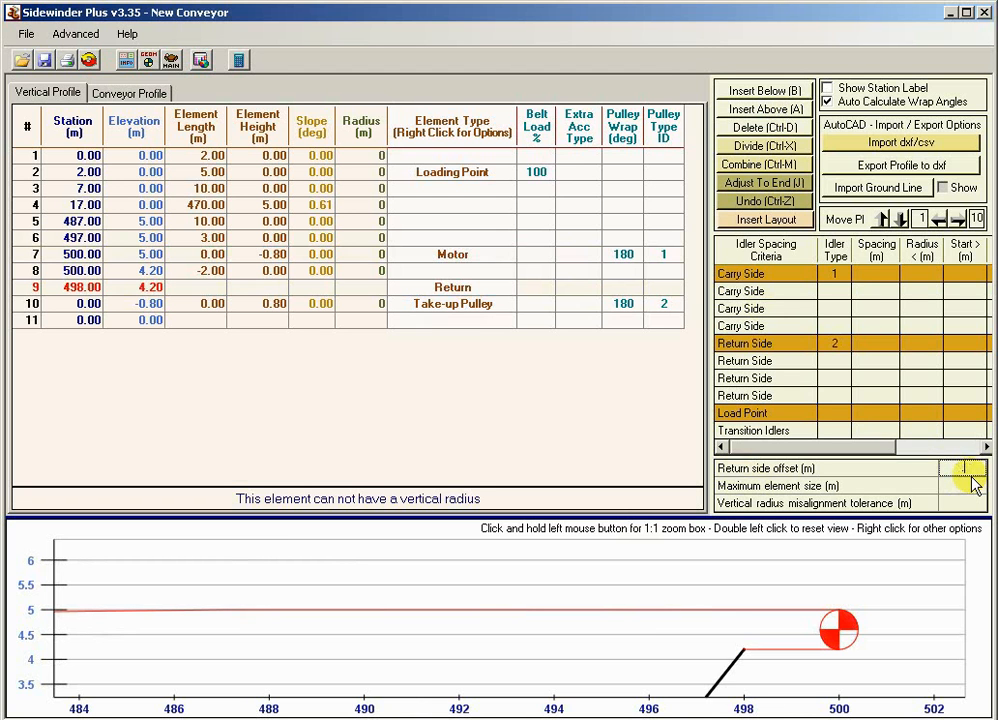
key(Return)
key(Up)
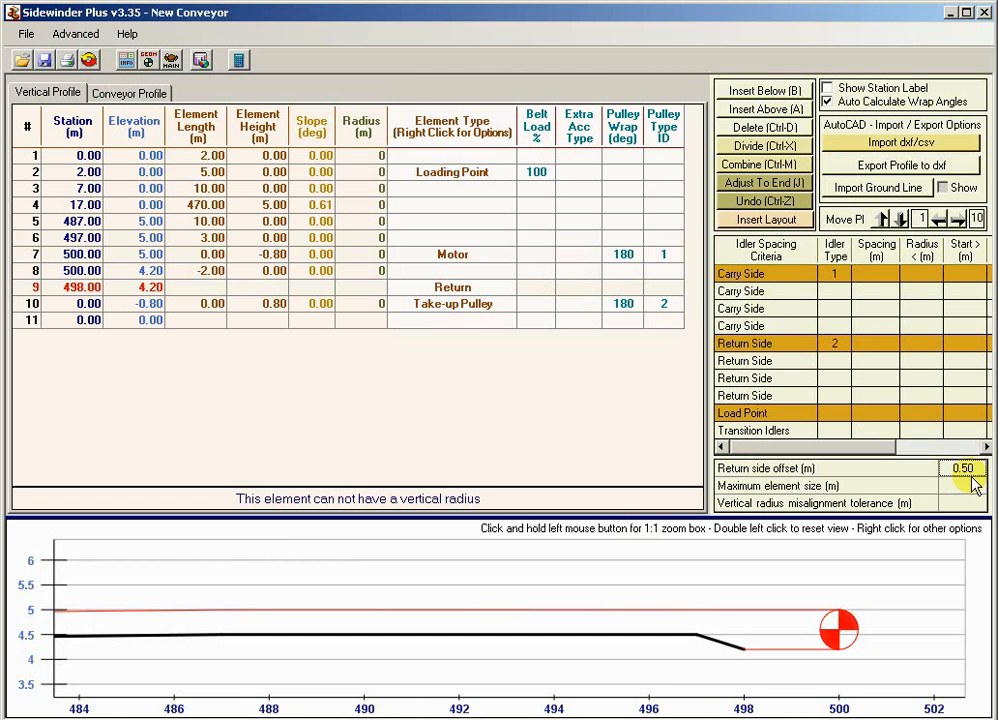
Step: Set the diameter of all type 1 pulleys to 1000 from the Motor element
right_click(627, 259)
click(670, 270)
click(694, 340)
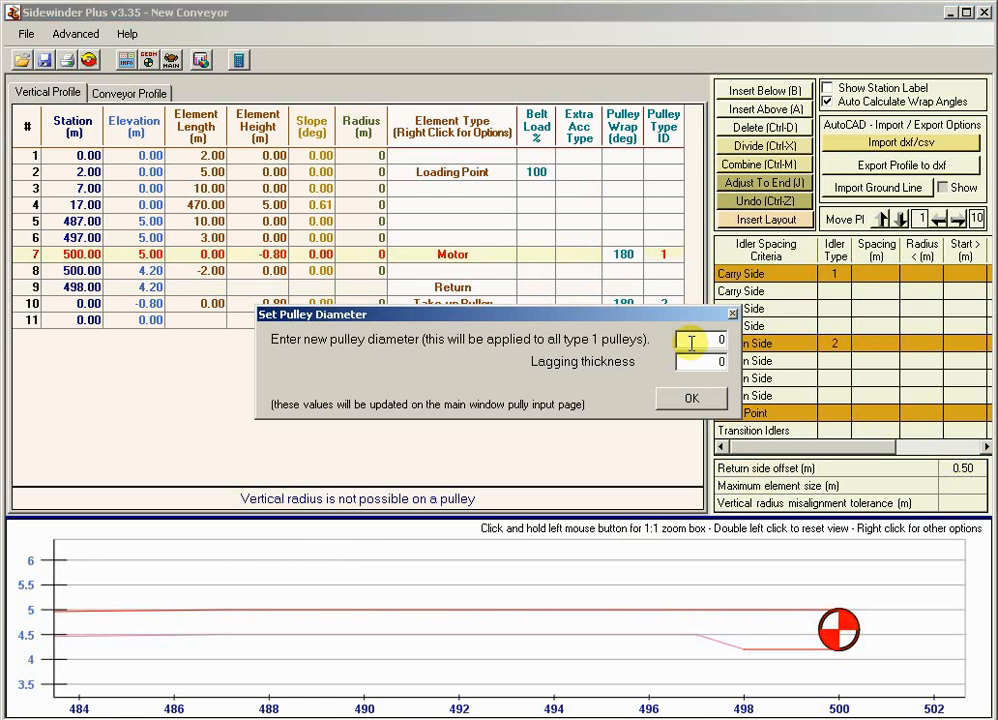
text(1000)
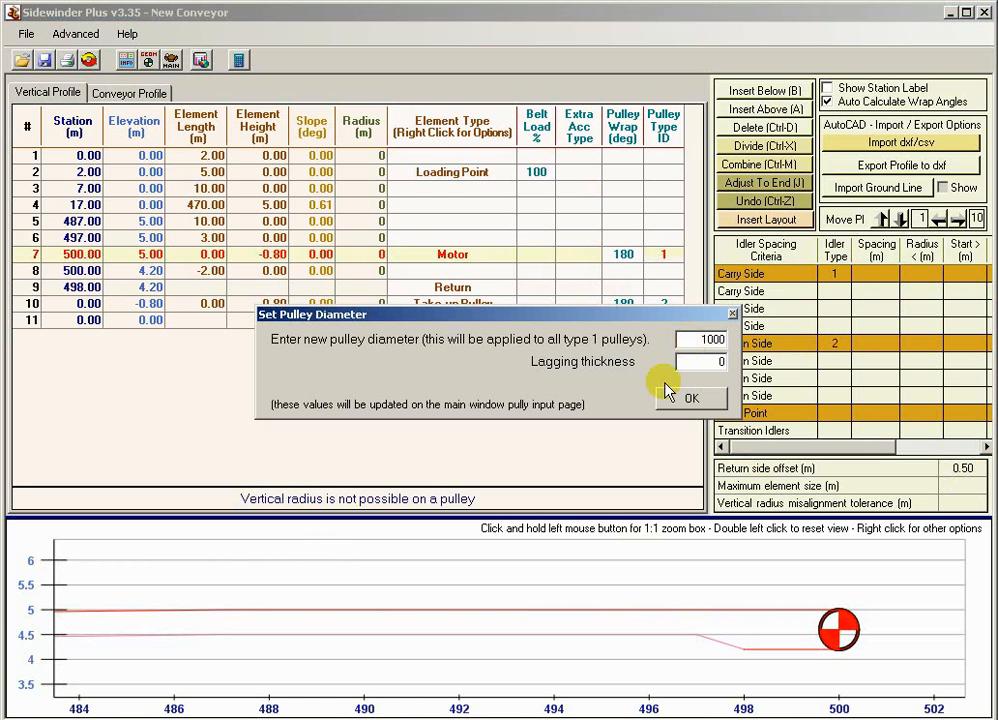
click(691, 398)
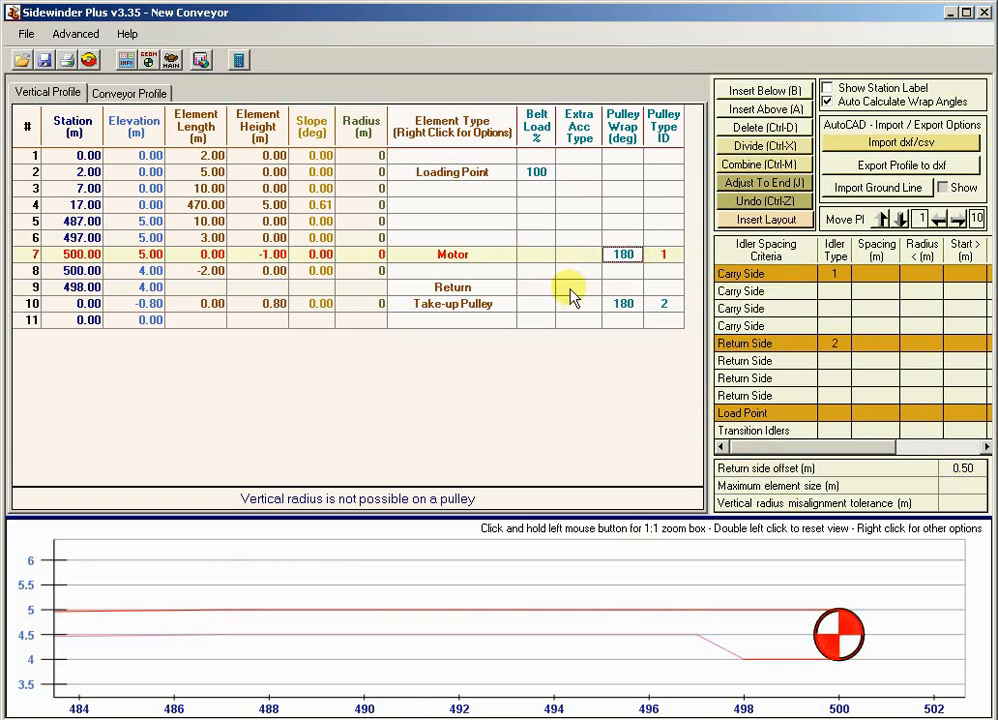
Step: Try a return side offset of 1 m and restore it to 0.5 m
click(962, 468)
text(1)
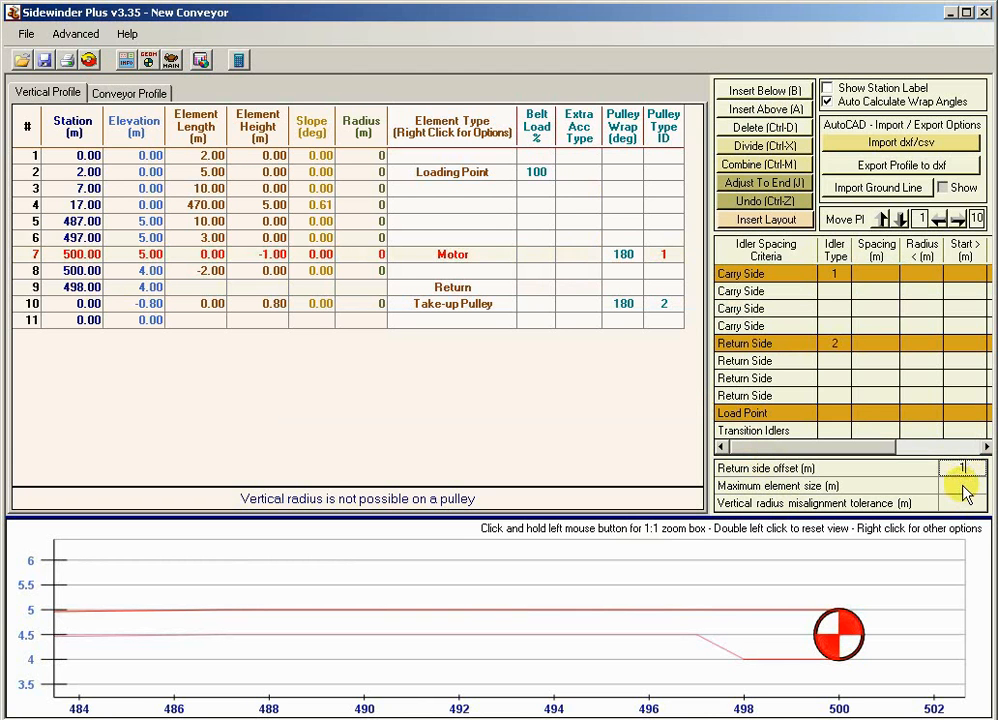
key(Return)
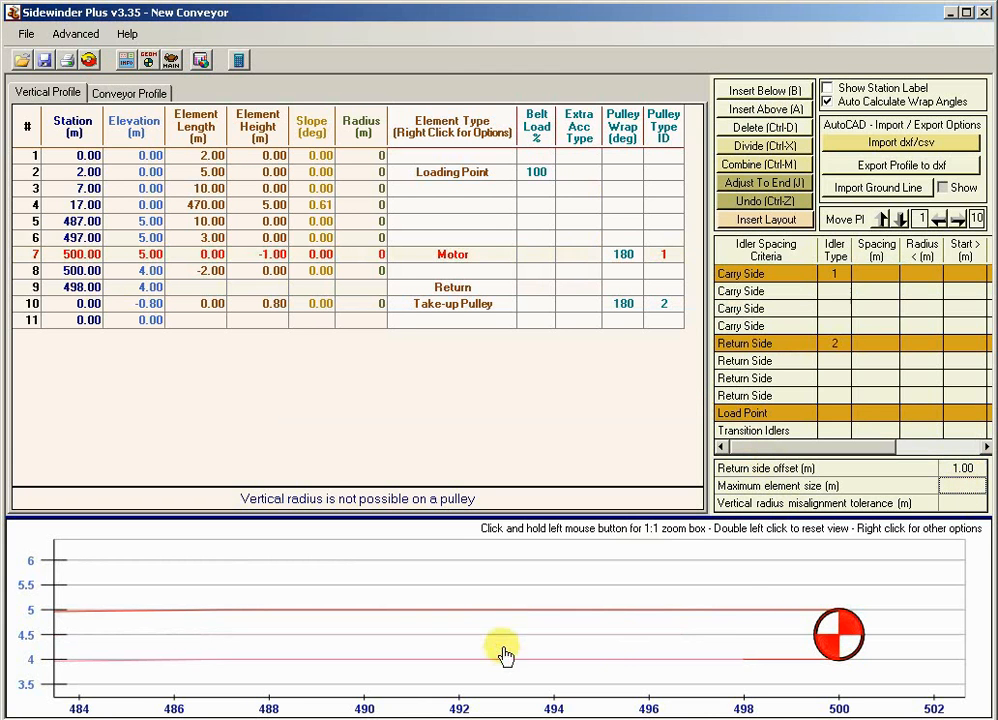
click(967, 473)
text(.5)
key(Return)
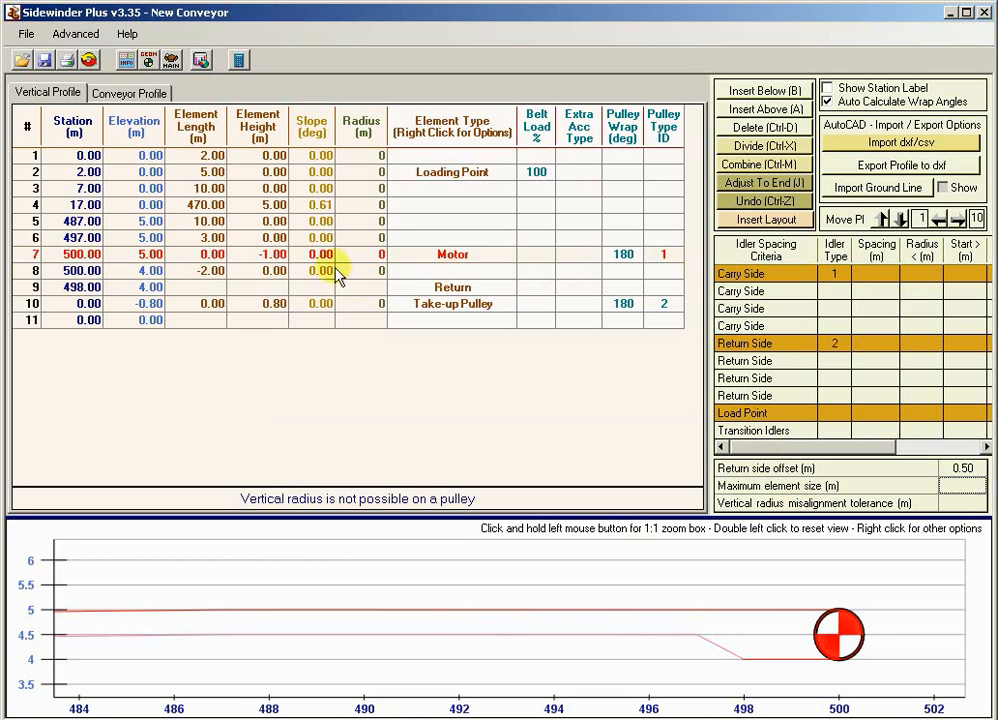
Step: Set the height of the element directly below the motor to 0.5 m
click(262, 271)
text(0.5)
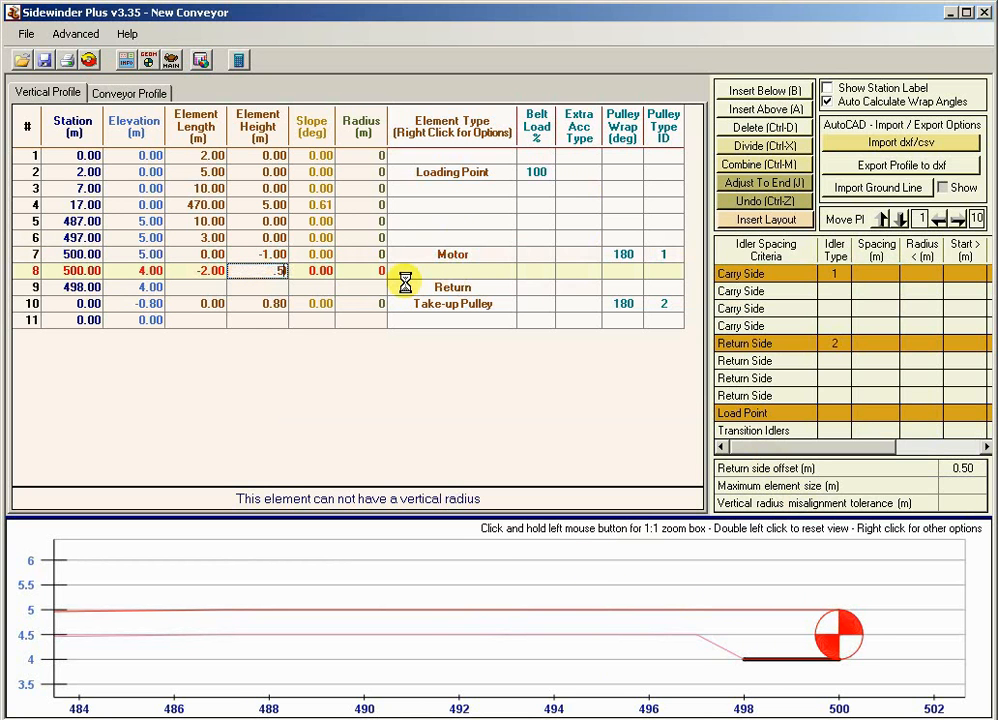
key(Return)
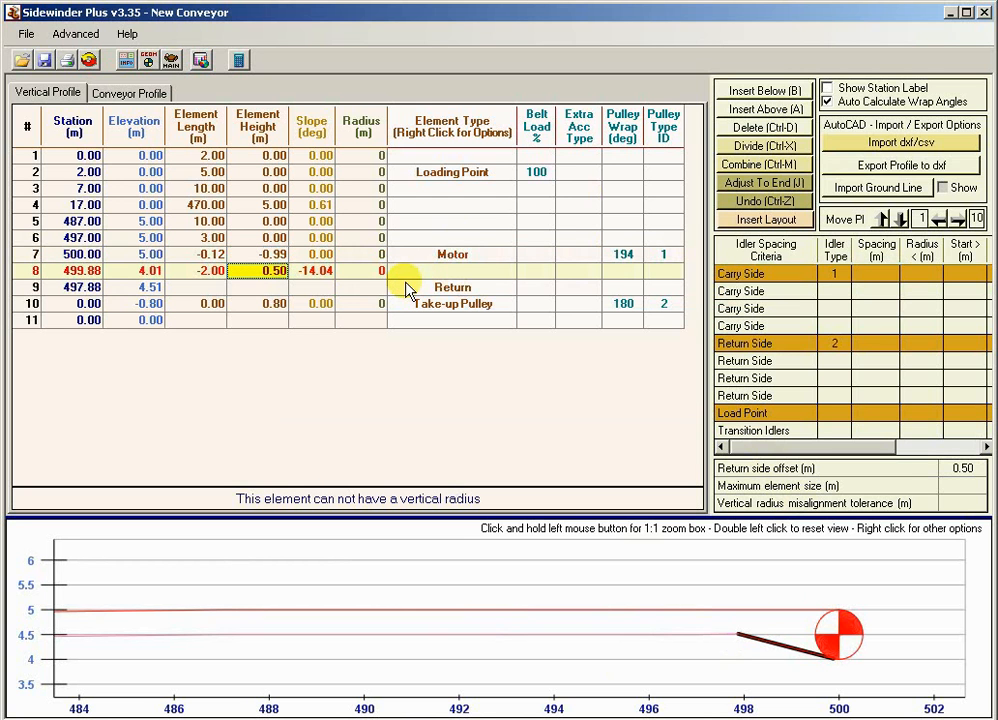
Step: Insert two elements before the Return element and set the first one's element type to Pulley
click(766, 91)
click(766, 91)
click(453, 289)
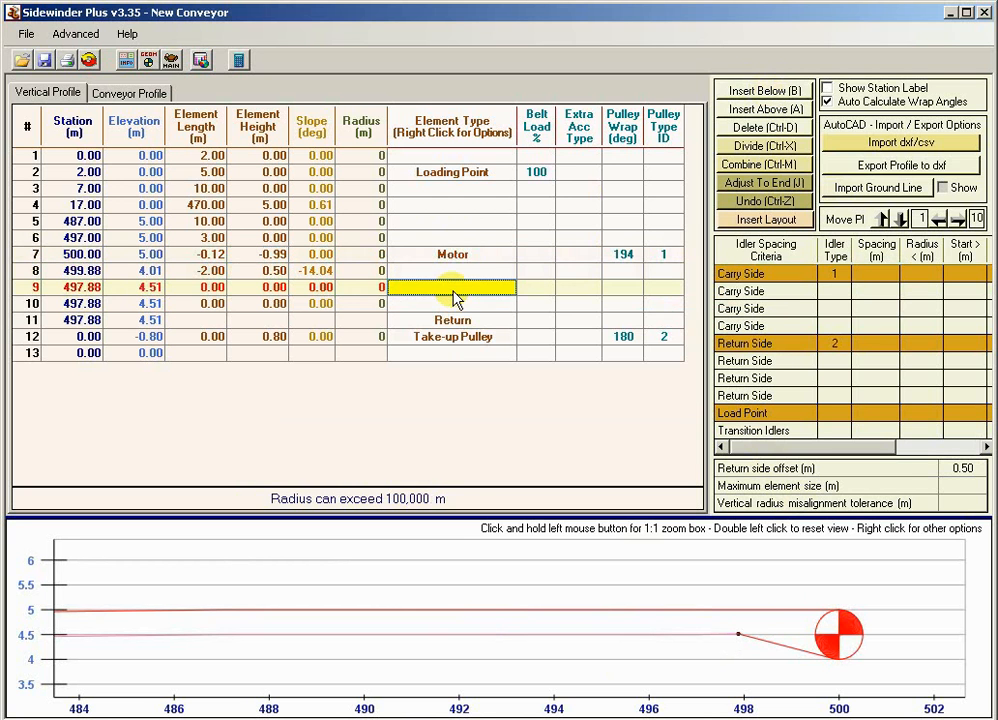
right_click(452, 291)
click(462, 420)
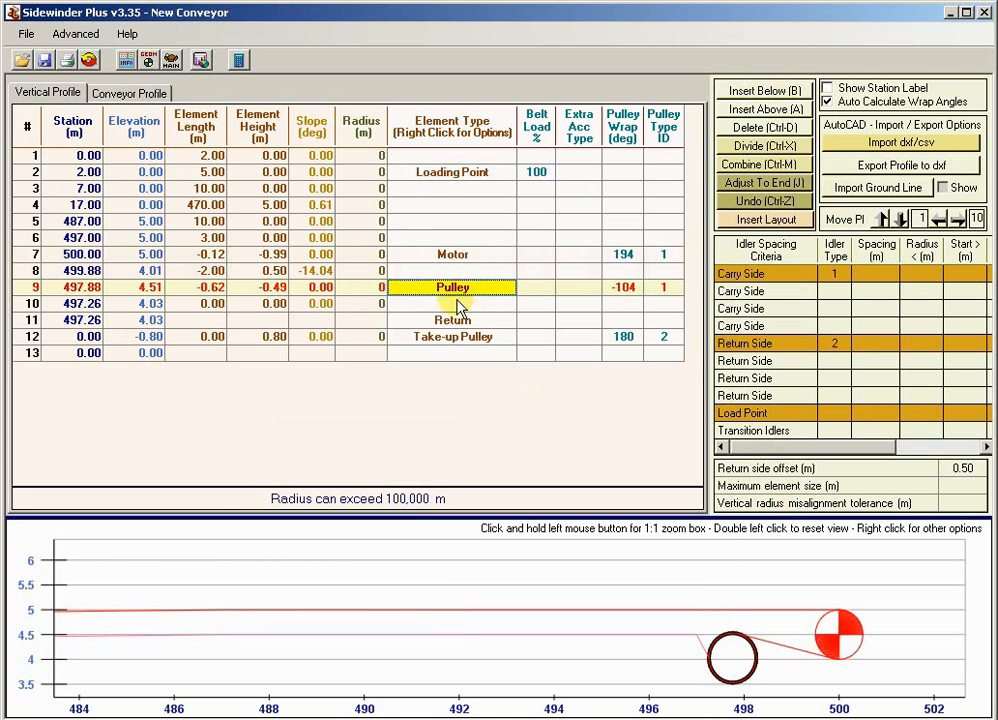
Step: Set the element length of the untyped element between the Pulley and the Return element to -2 m
click(196, 304)
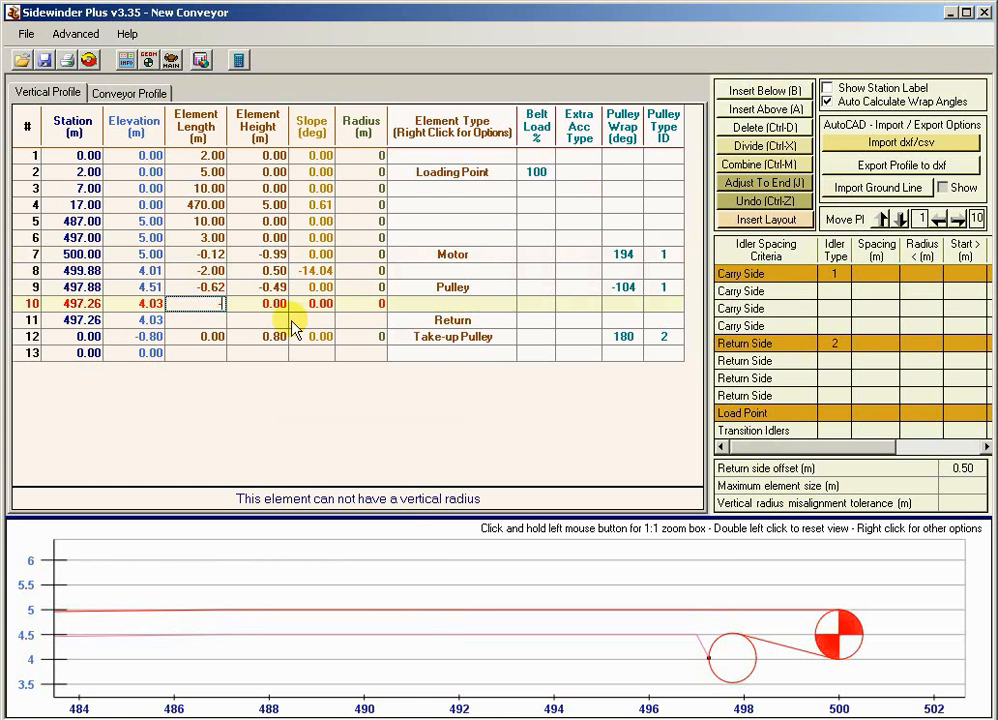
text(2)
key(Up)
key(Down)
key(Down)
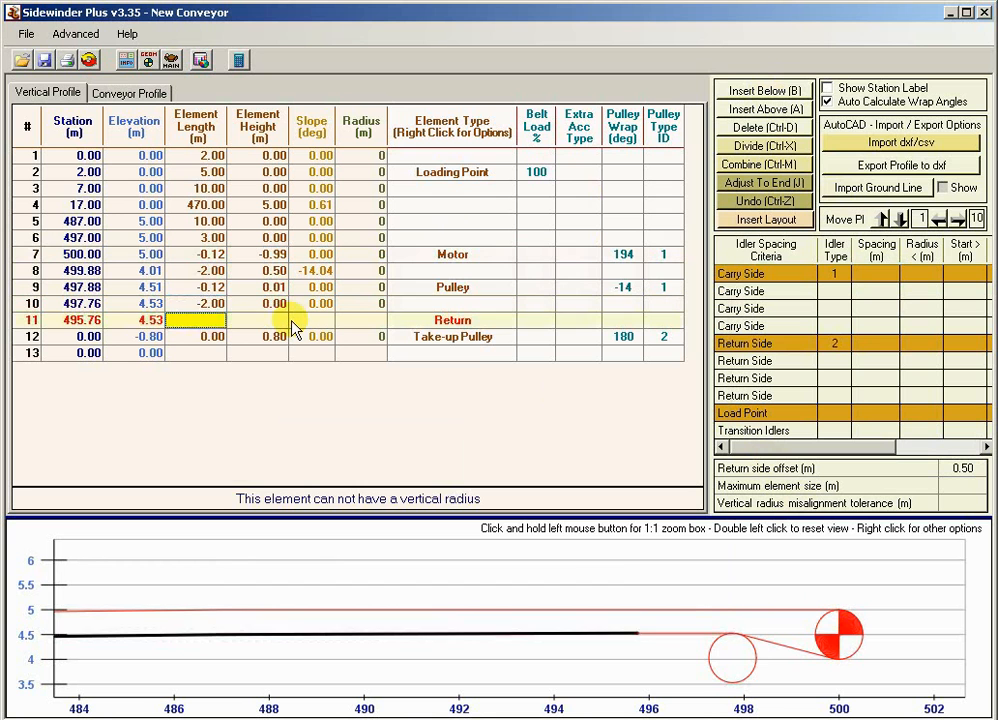
Step: Set the pulley type ID of the Pulley element following the motor to 2
key(Up)
key(Up)
key(Up)
key(Up)
key(Down)
key(Down)
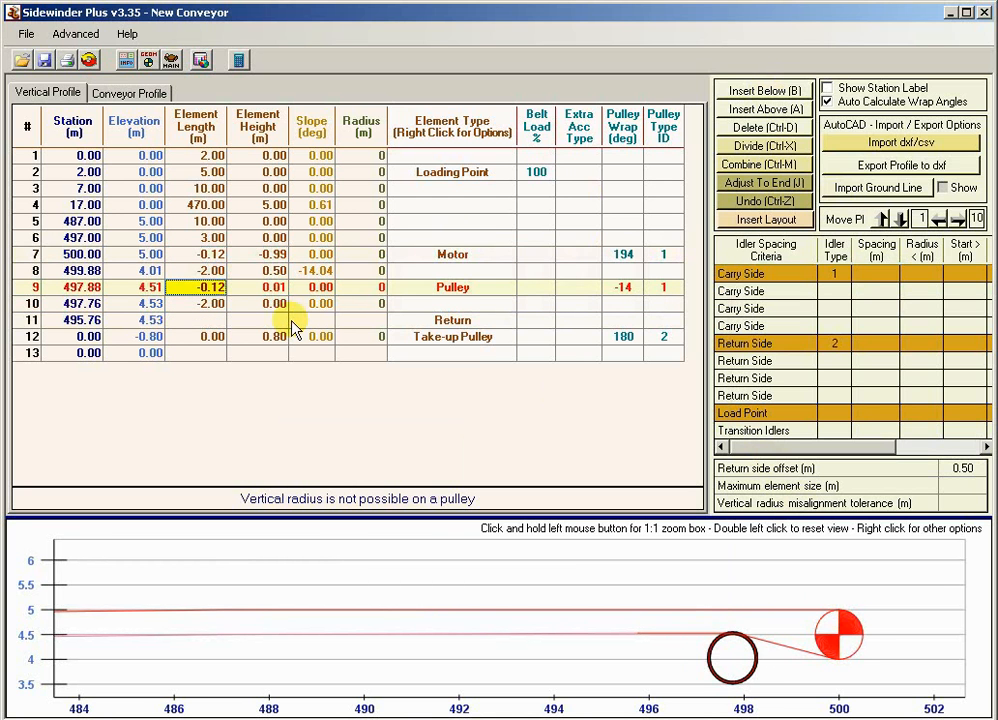
key(Right)
key(Right)
key(Right)
key(Right)
key(Right)
key(Right)
key(Right)
key(Right)
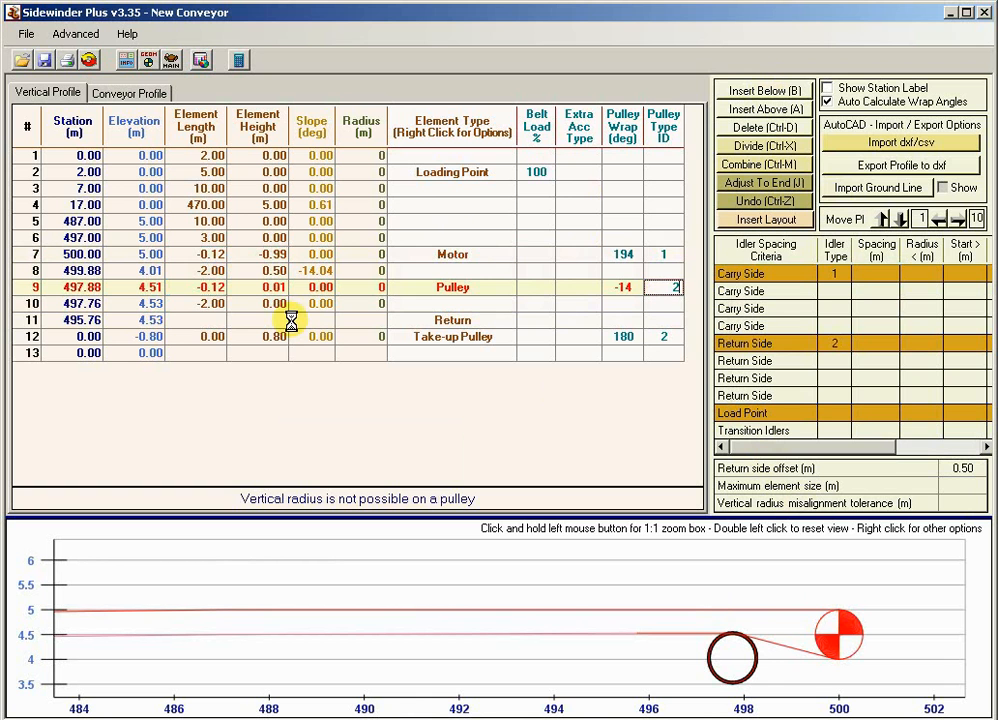
text(2)
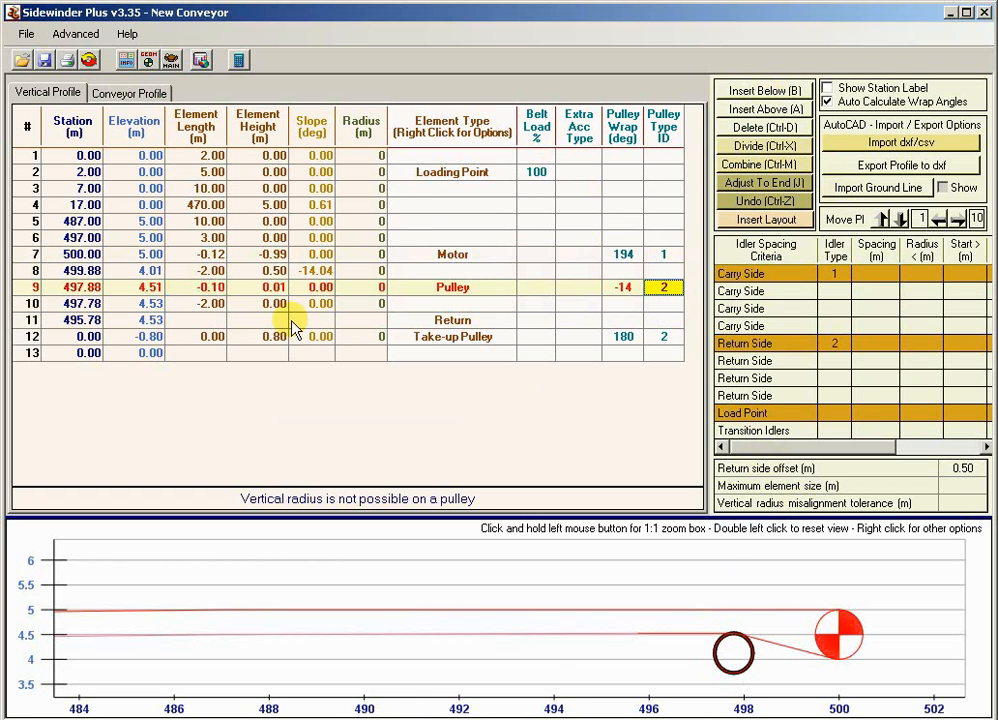
Step: Set the diameter of all type 2 pulleys to 500 from the Pulley element
right_click(625, 288)
click(690, 292)
text(50)
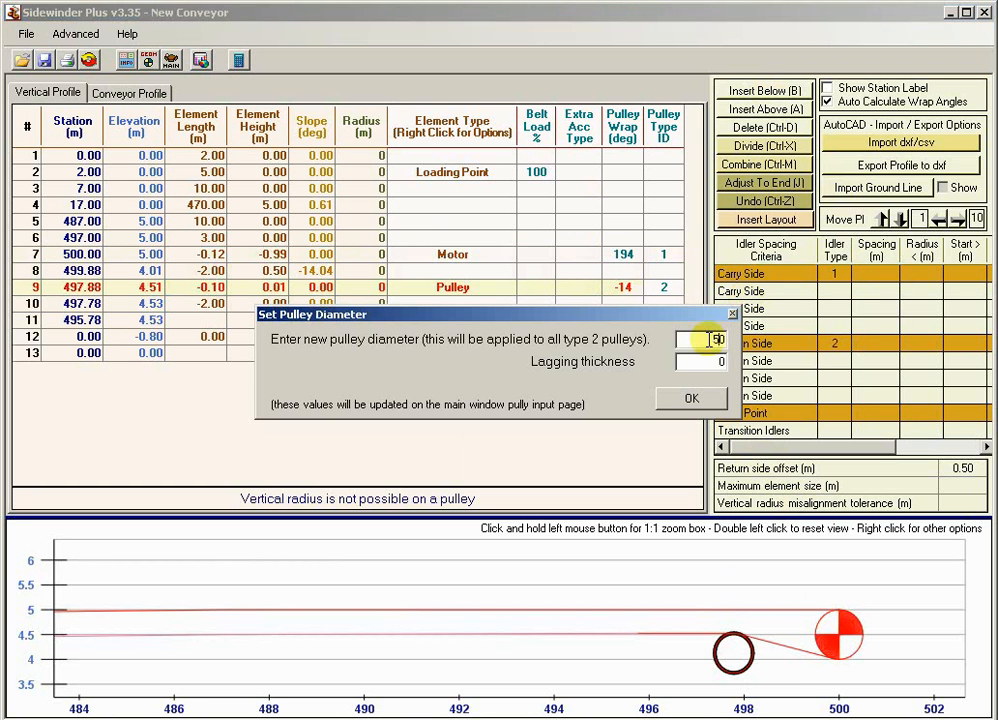
text(0)
key(Tab)
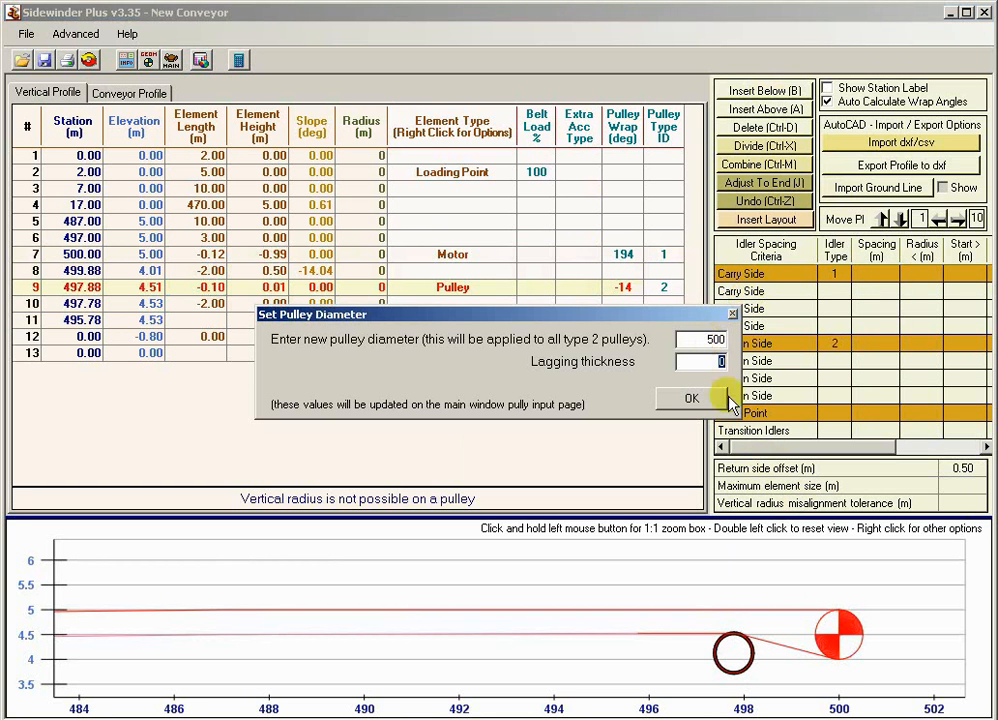
click(694, 400)
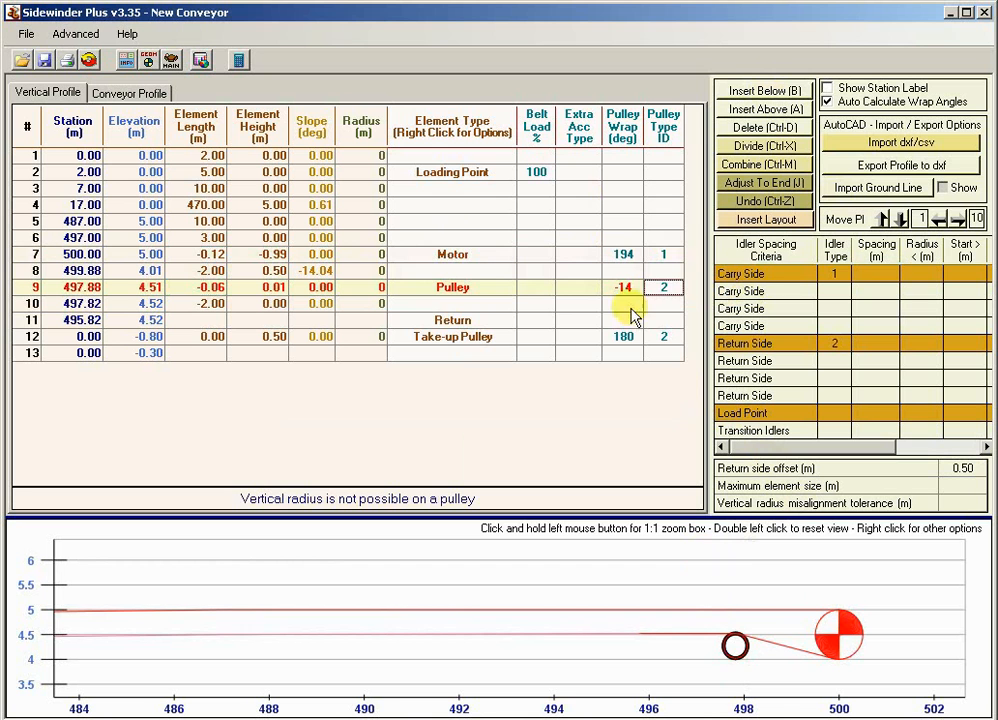
Step: Set the elevation of the profile's end point after the take-up pulley to 0 m
click(452, 320)
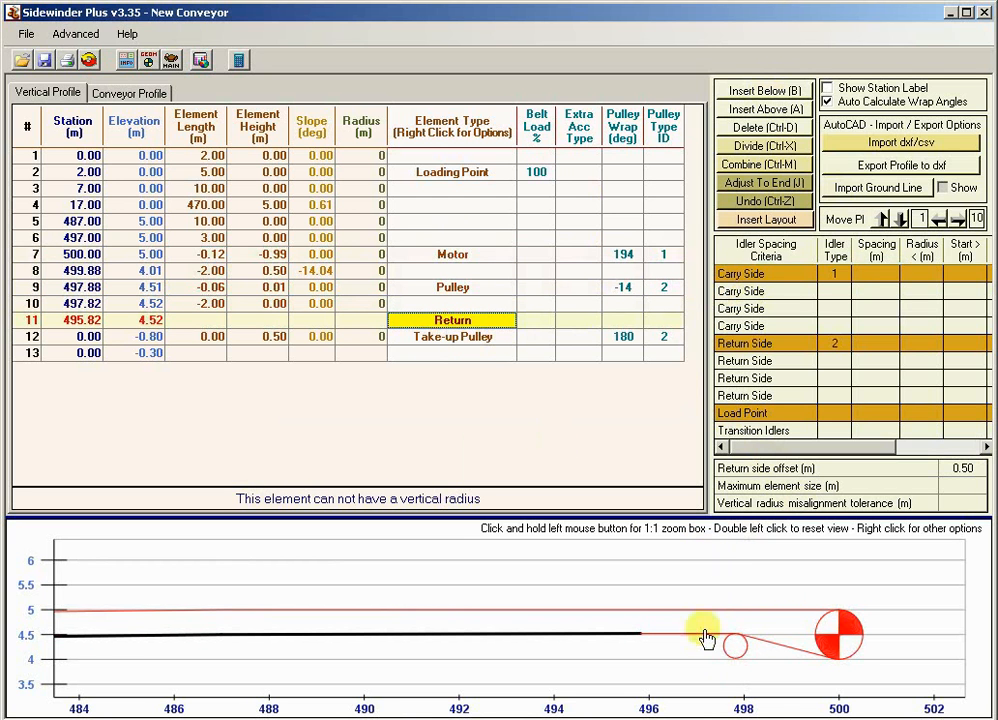
click(442, 305)
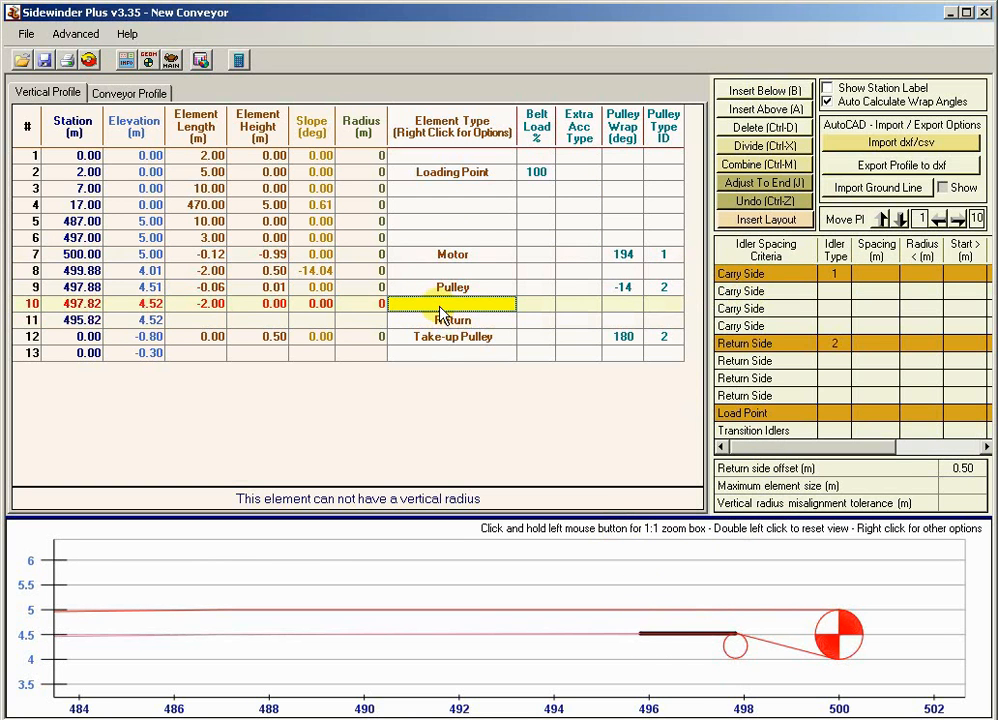
double_click(664, 613)
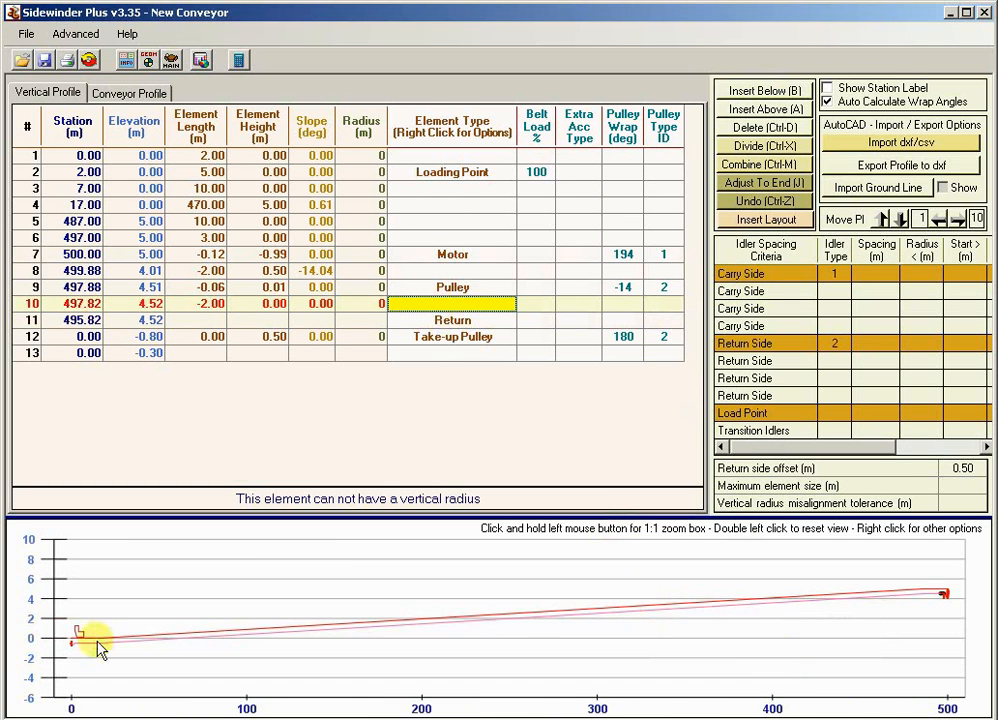
click(141, 338)
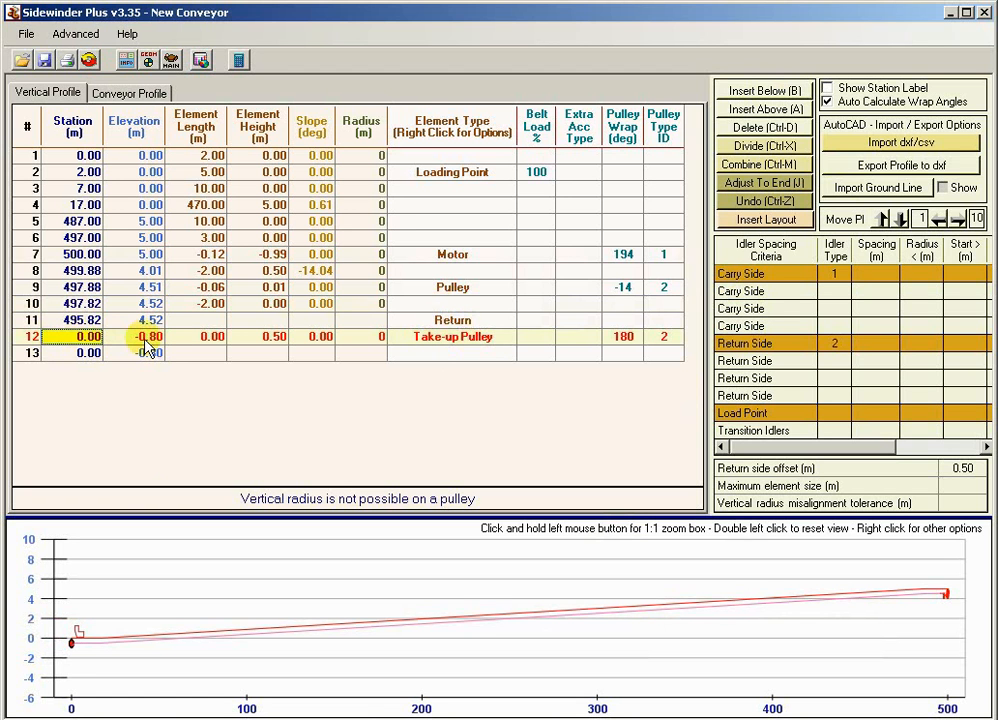
right_click(115, 592)
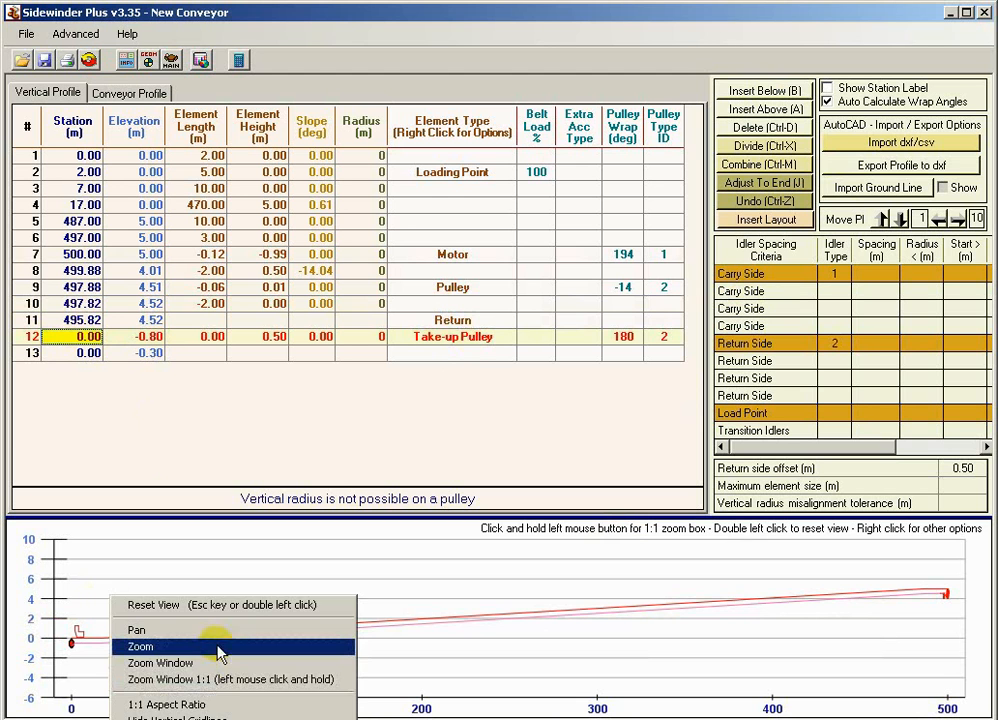
click(216, 640)
drag(99, 621, 58, 661)
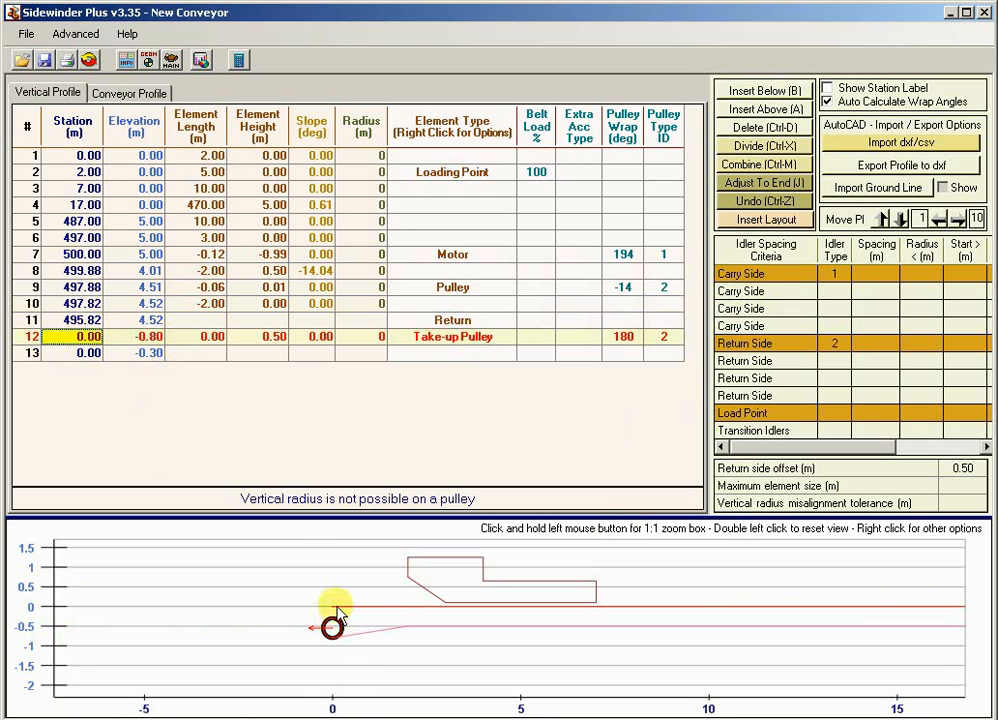
click(145, 338)
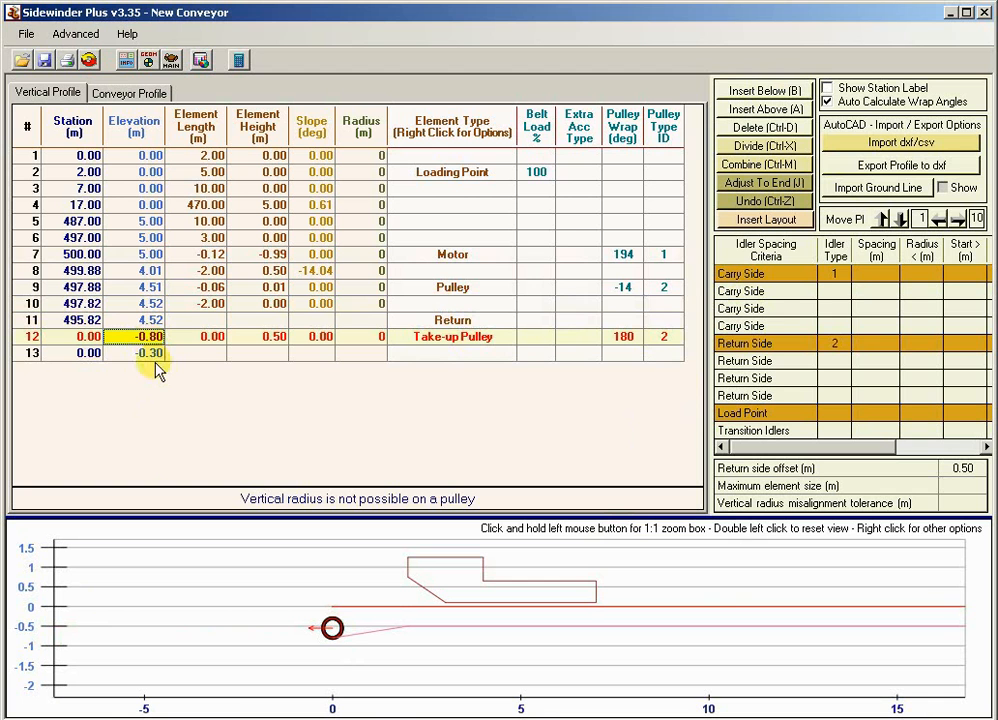
click(155, 358)
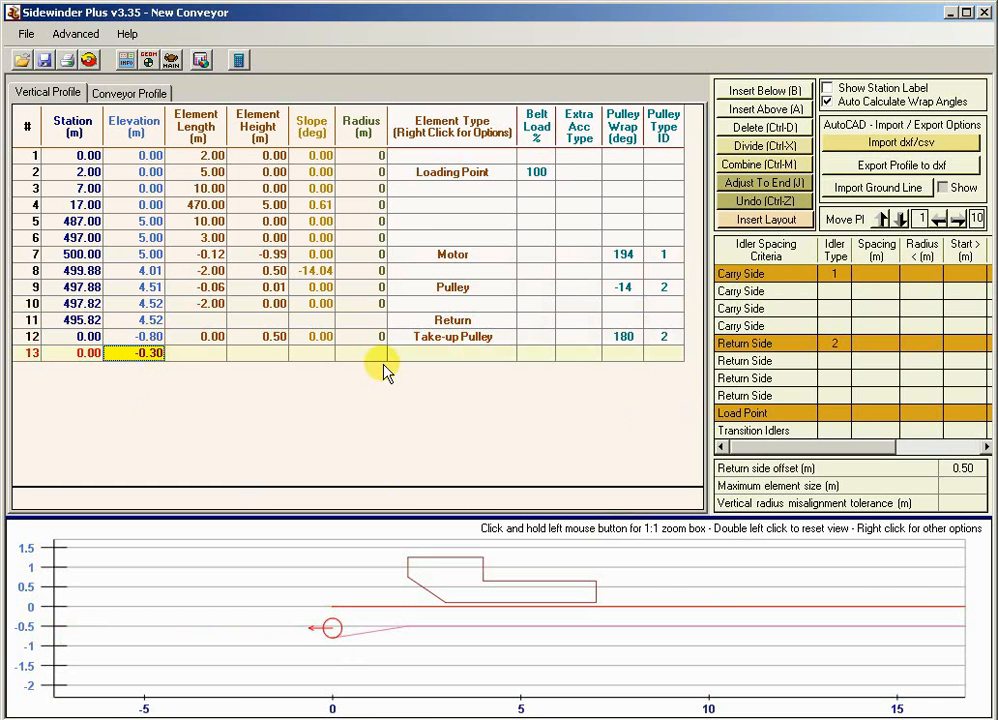
key(Up)
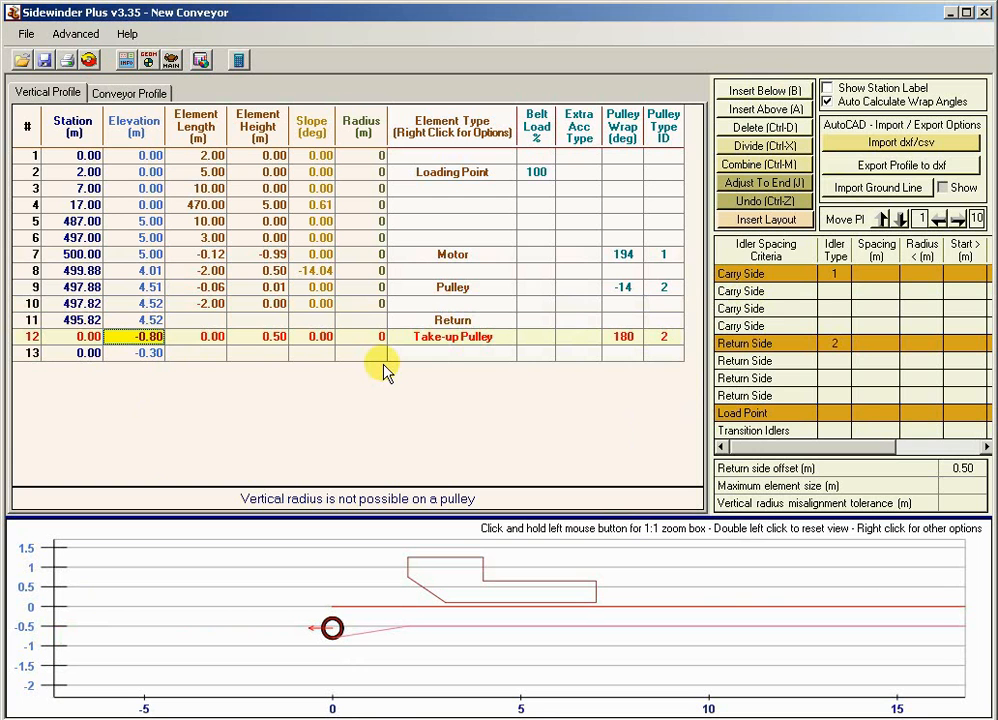
key(Down)
text(0)
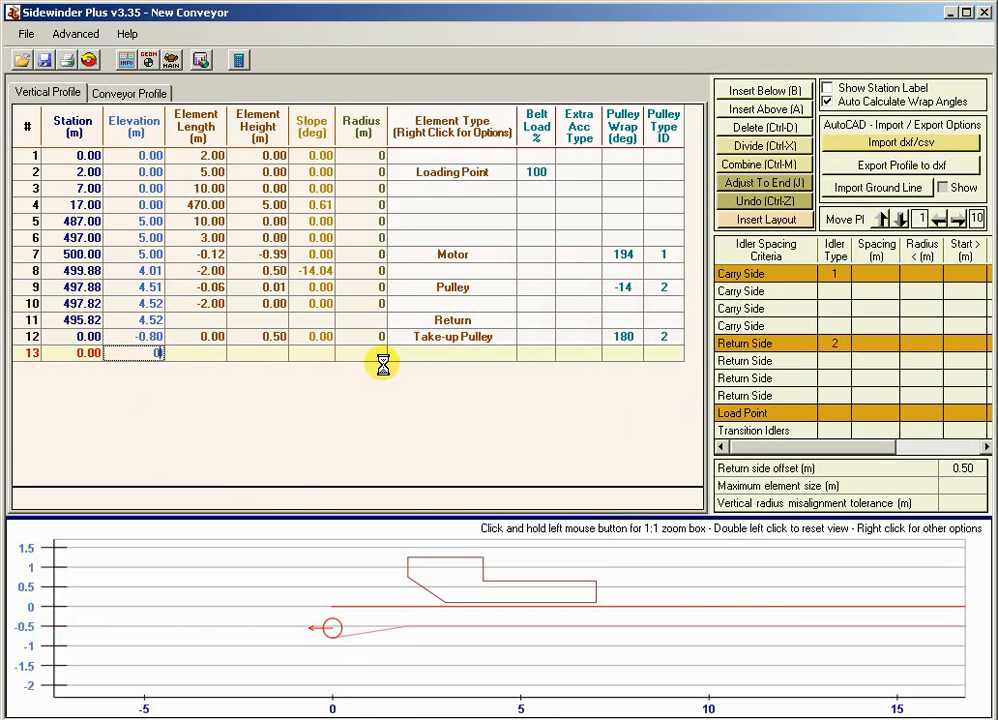
key(Return)
key(Up)
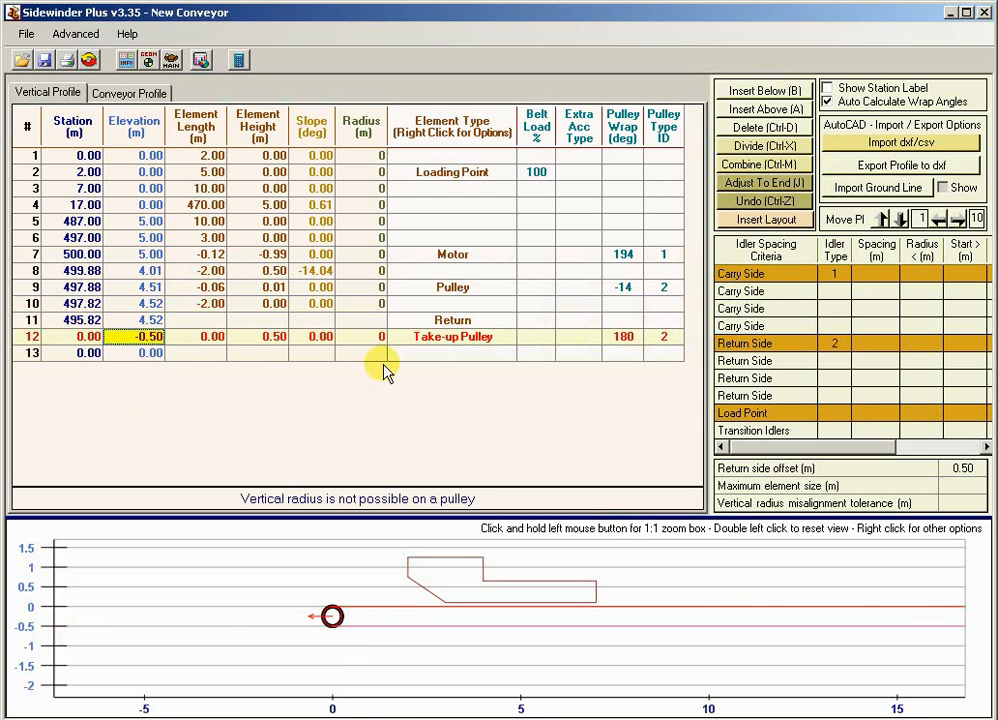
Step: Move the take-up pulley to station 5 m and elevation -1 m
key(Left)
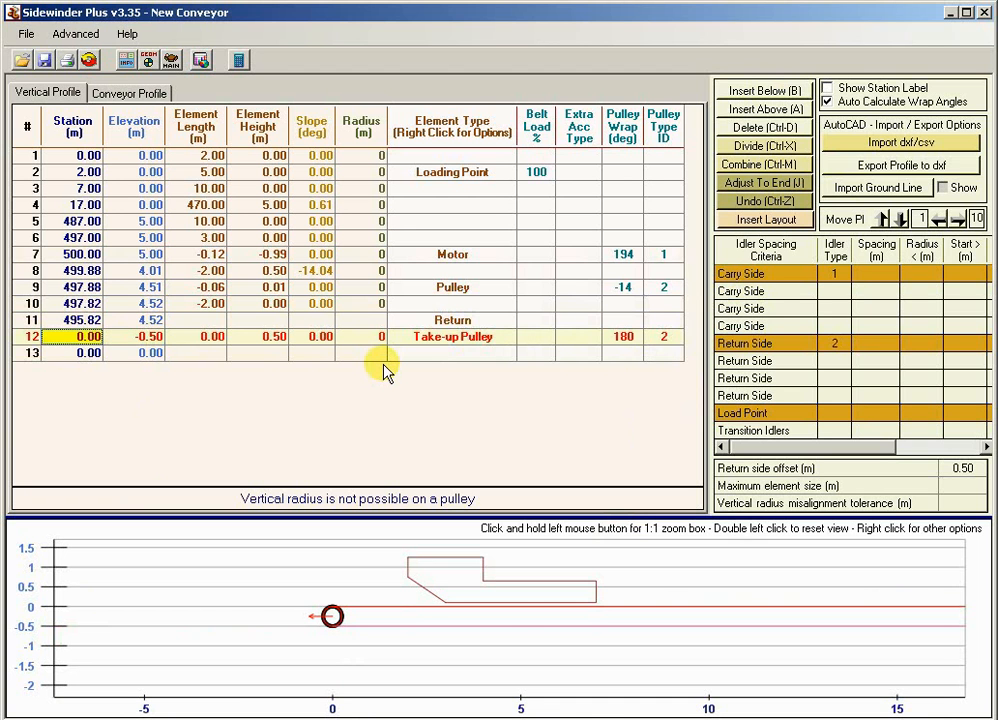
text(5)
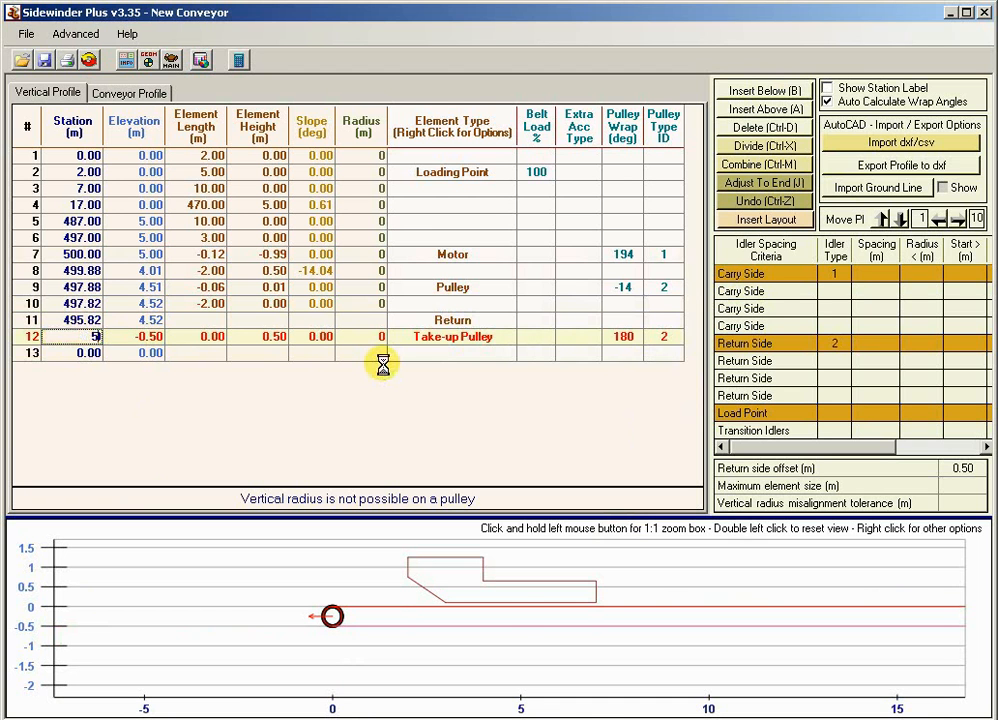
key(Return)
key(Up)
key(Right)
key(BackSpace)
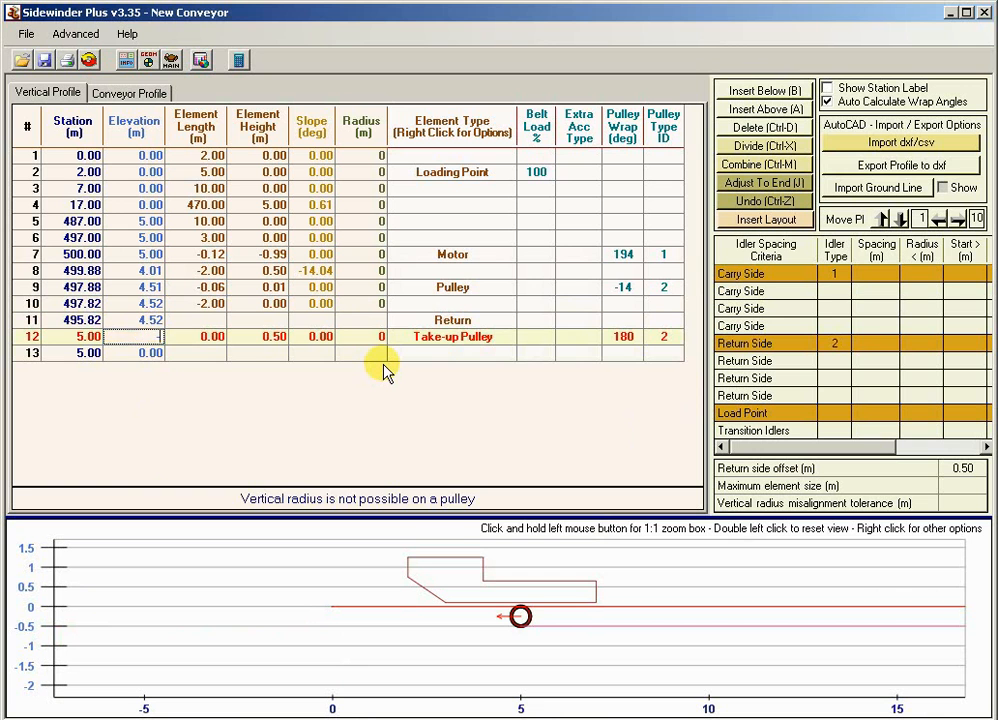
text(-1)
key(Return)
key(Up)
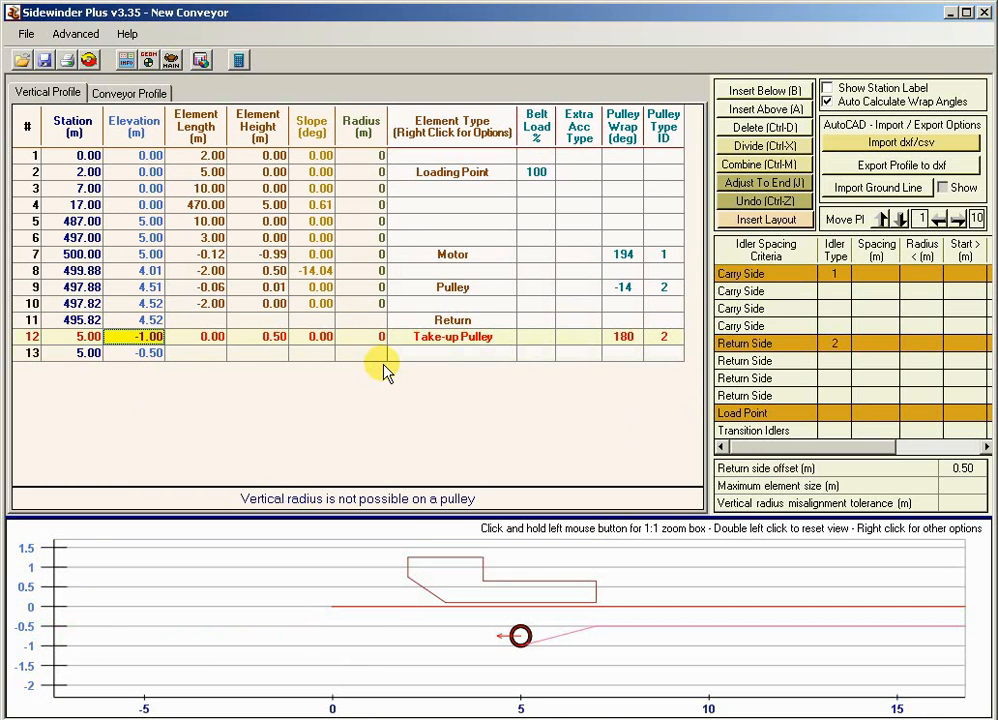
Step: Insert two elements below the Return element and set the first one's element length to -4 m
click(465, 320)
click(760, 91)
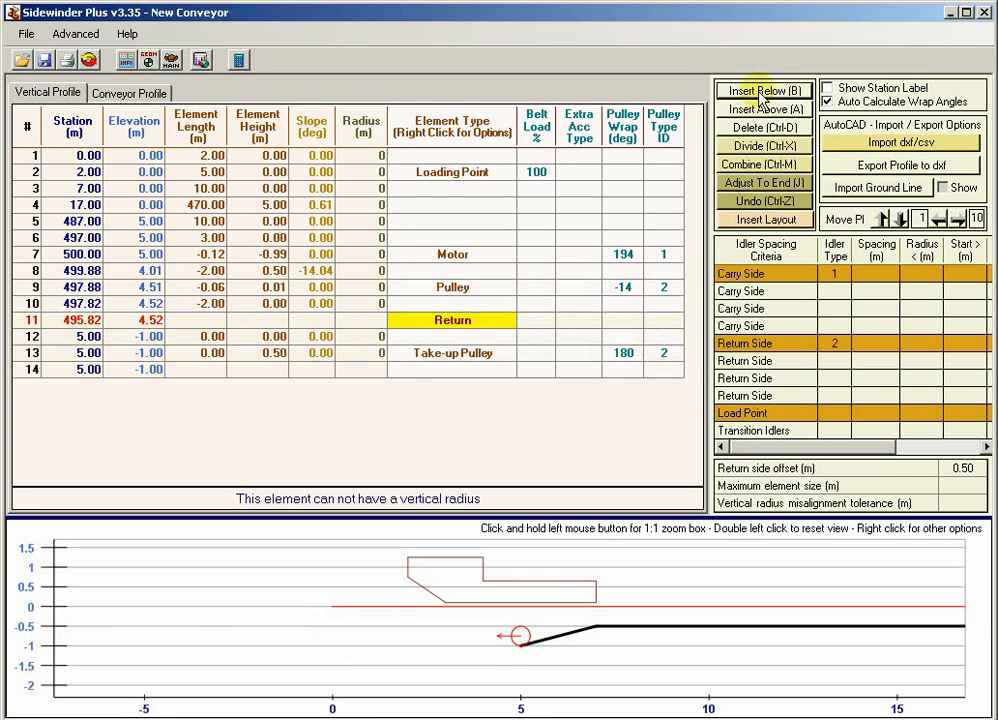
click(760, 91)
click(362, 337)
click(196, 322)
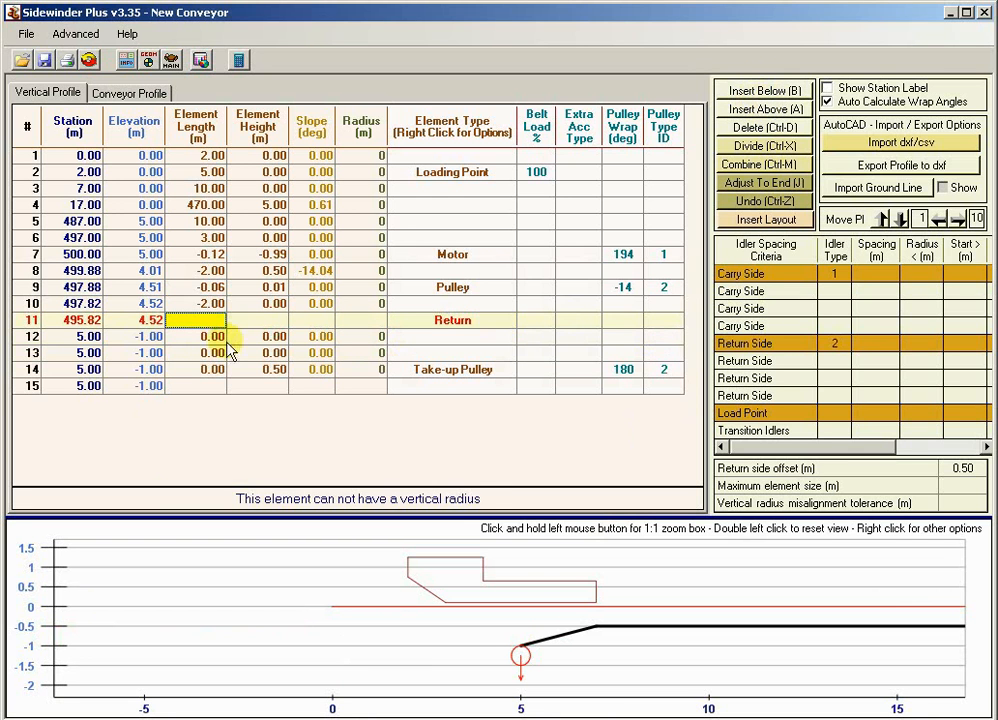
key(Down)
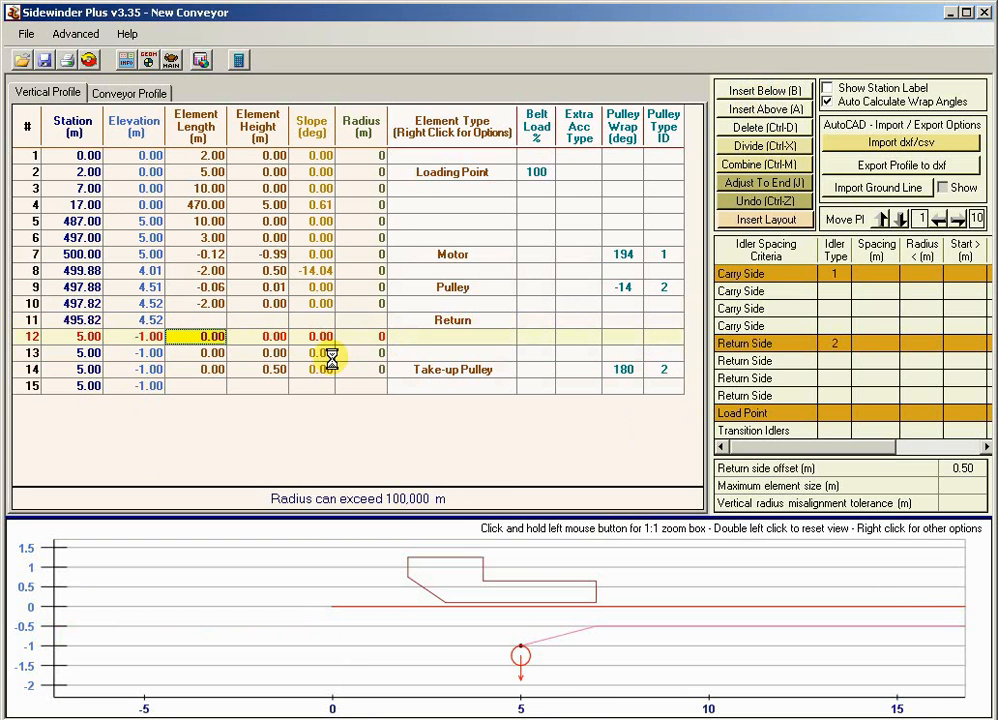
text(-4)
key(Return)
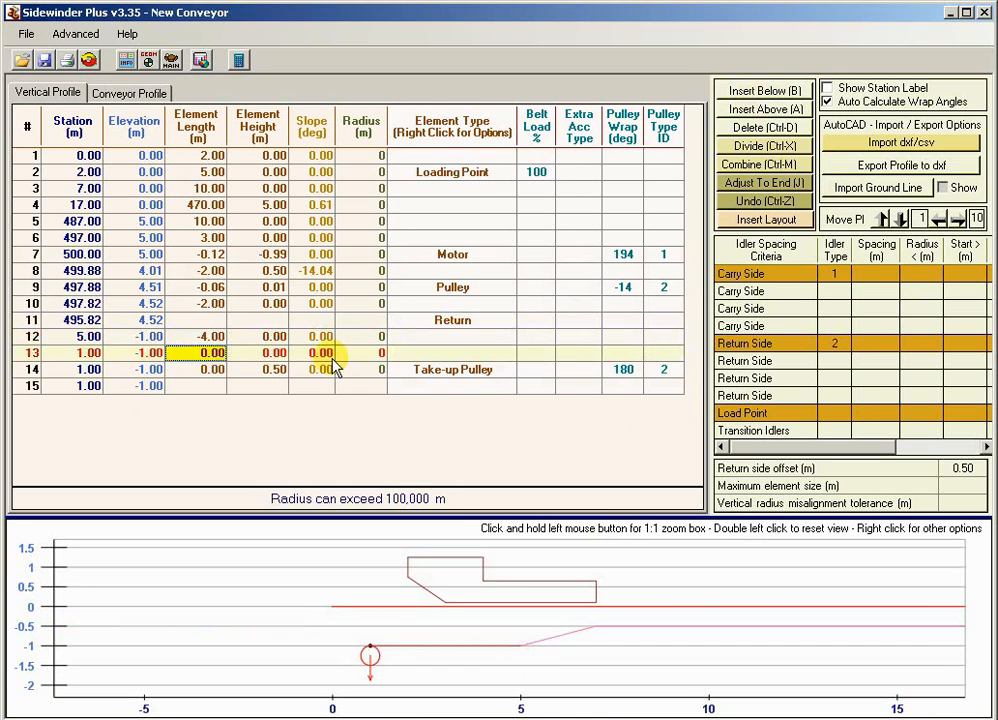
Step: Delete the two untyped elements below the Return element and the take-up pulley
key(Down)
key(Right)
key(Right)
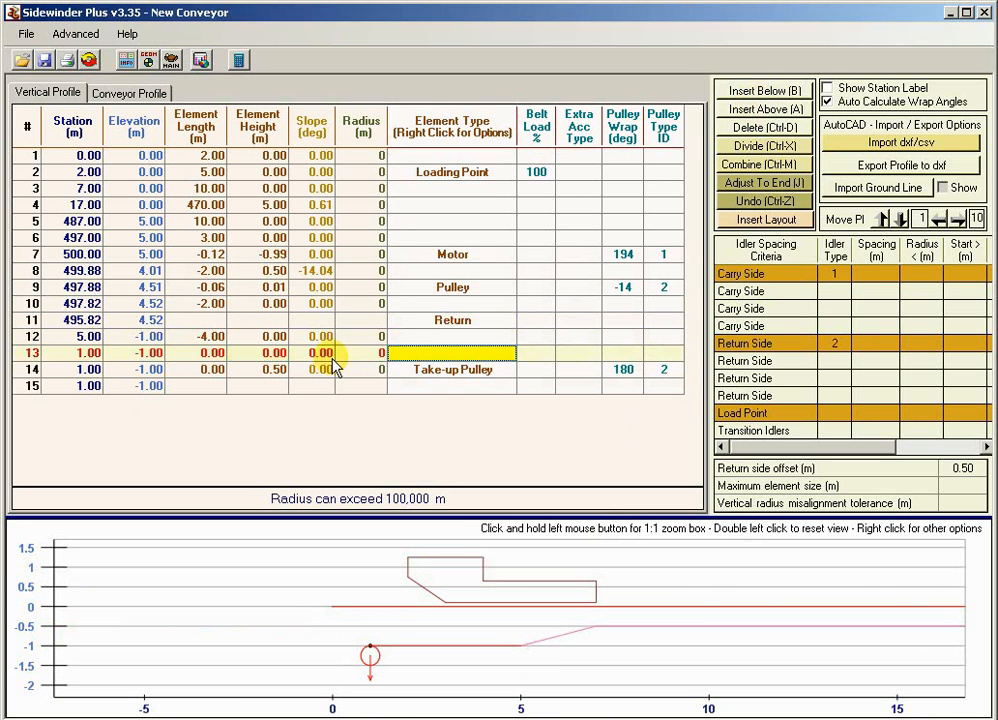
key(Return)
key(Return)
key(Up)
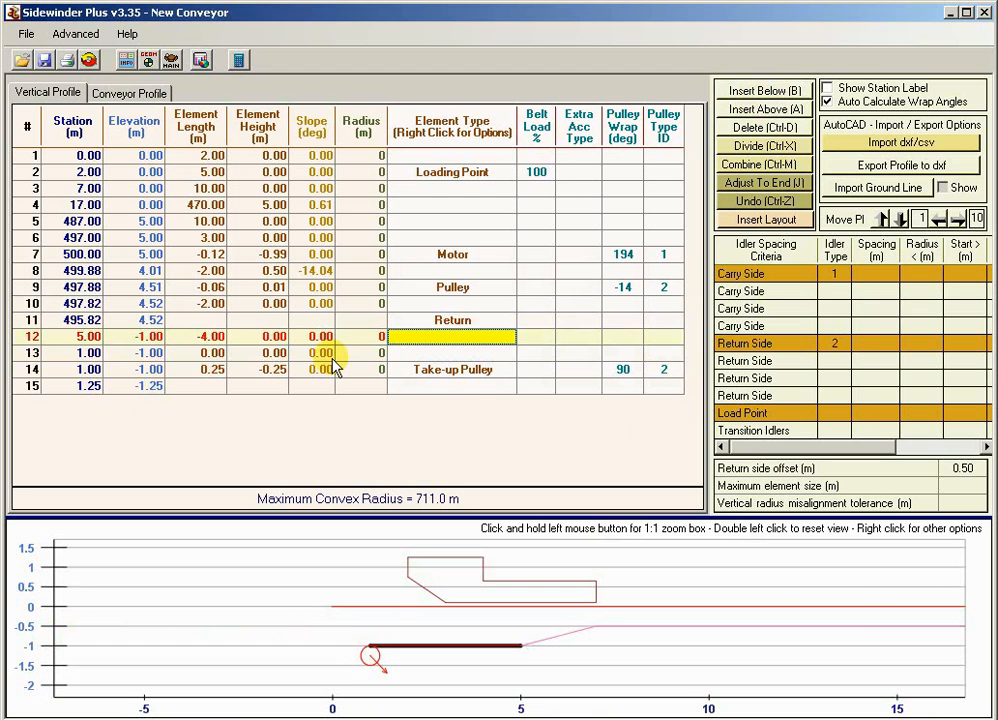
key(Left)
key(Left)
key(Left)
key(Left)
key(Up)
key(Down)
key(Left)
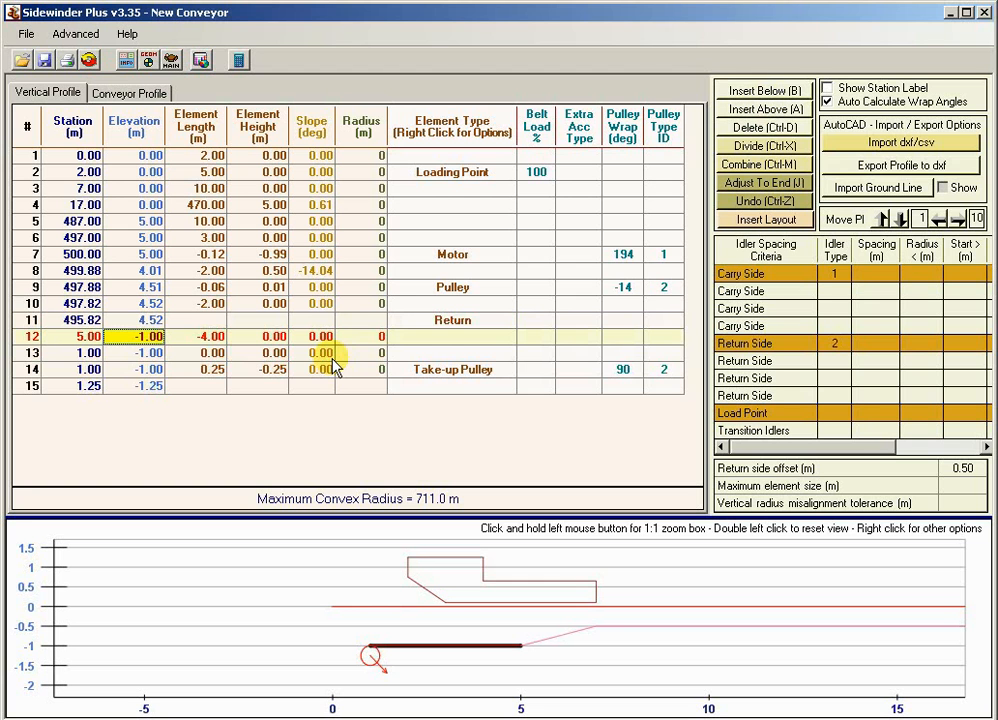
click(762, 130)
click(762, 130)
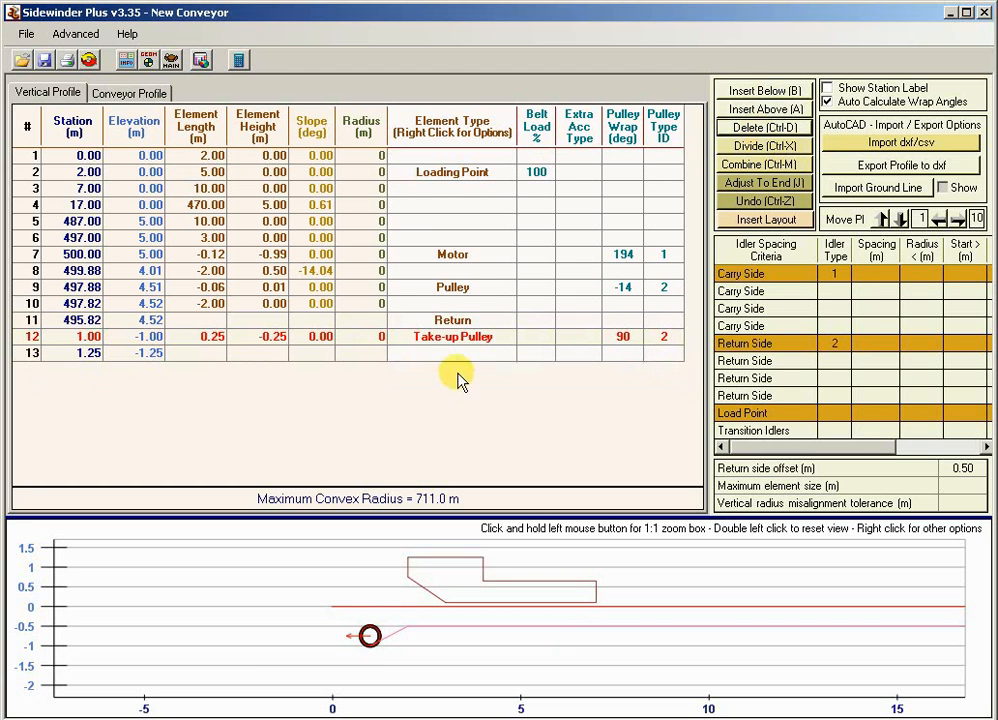
click(455, 337)
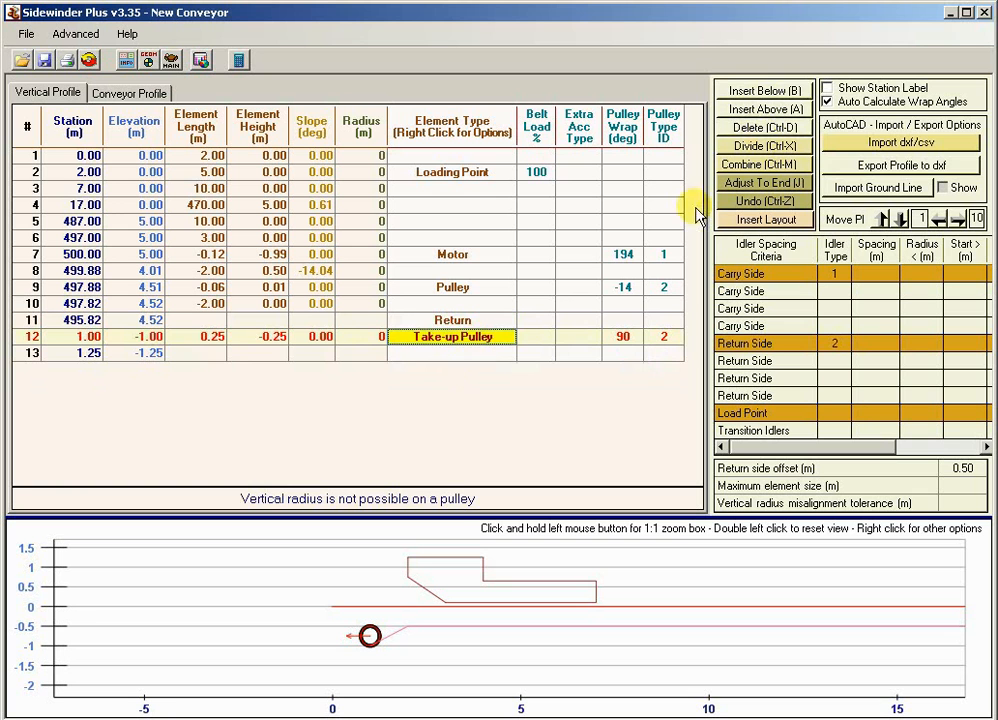
click(762, 130)
Step: Insert the predefined Dual Drive and Horizontal Take-up layout below the Return element, using the Tail (mirror image) location
click(473, 321)
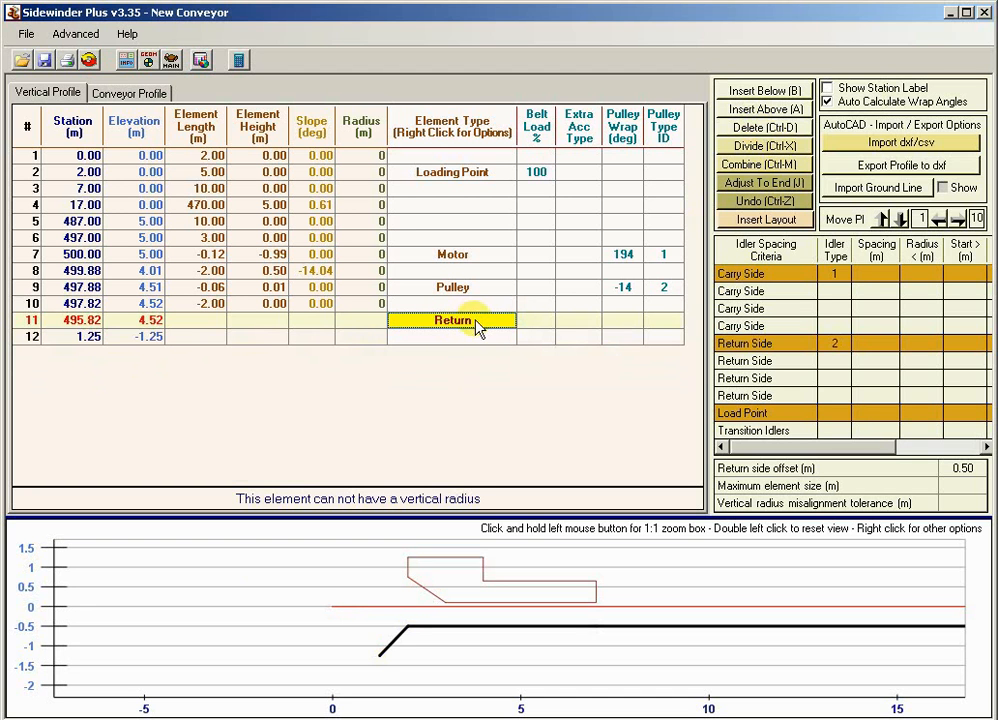
click(526, 322)
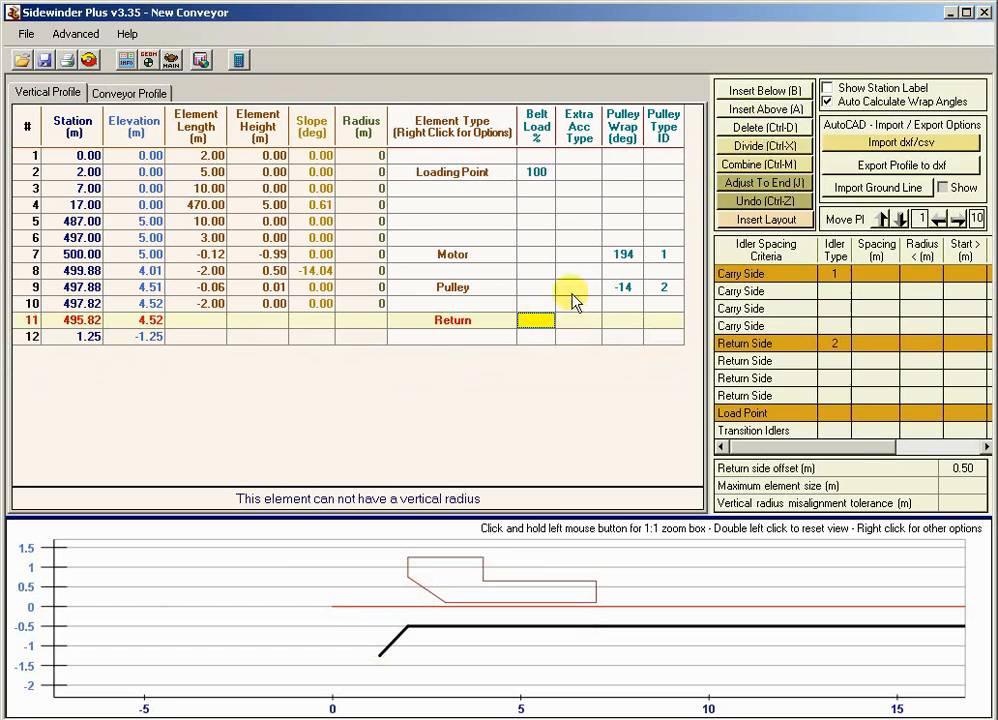
click(745, 219)
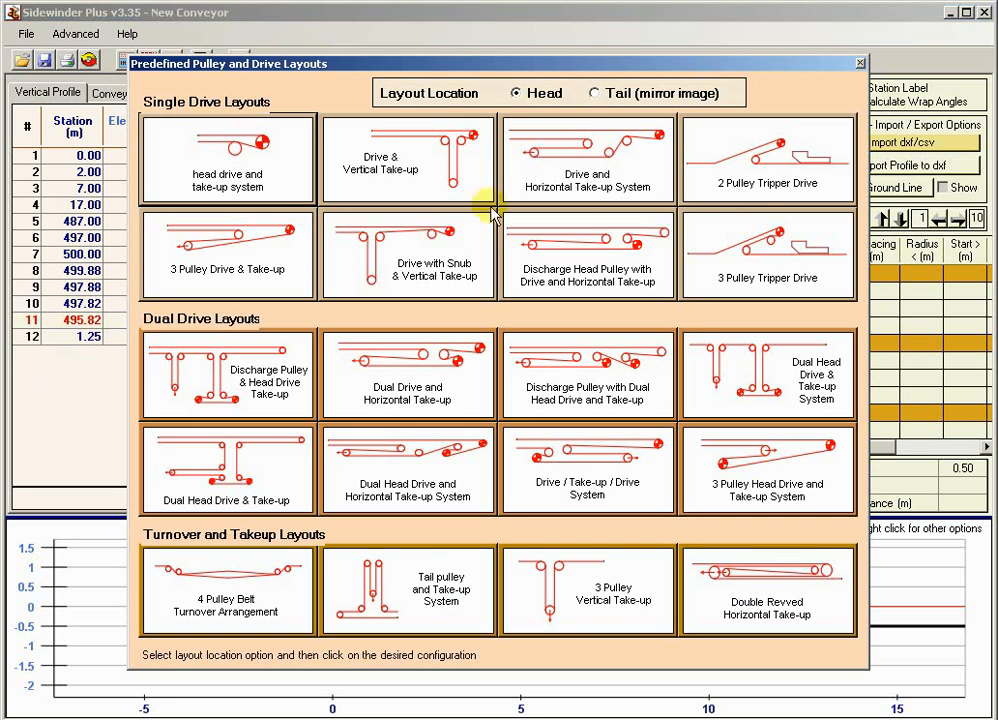
click(594, 92)
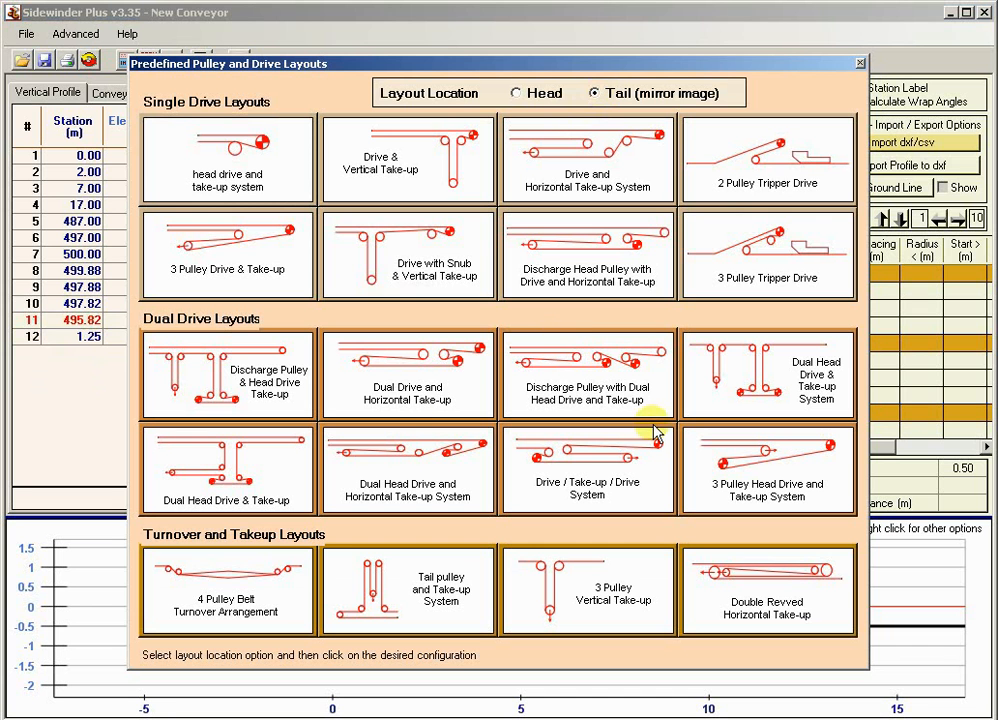
click(405, 381)
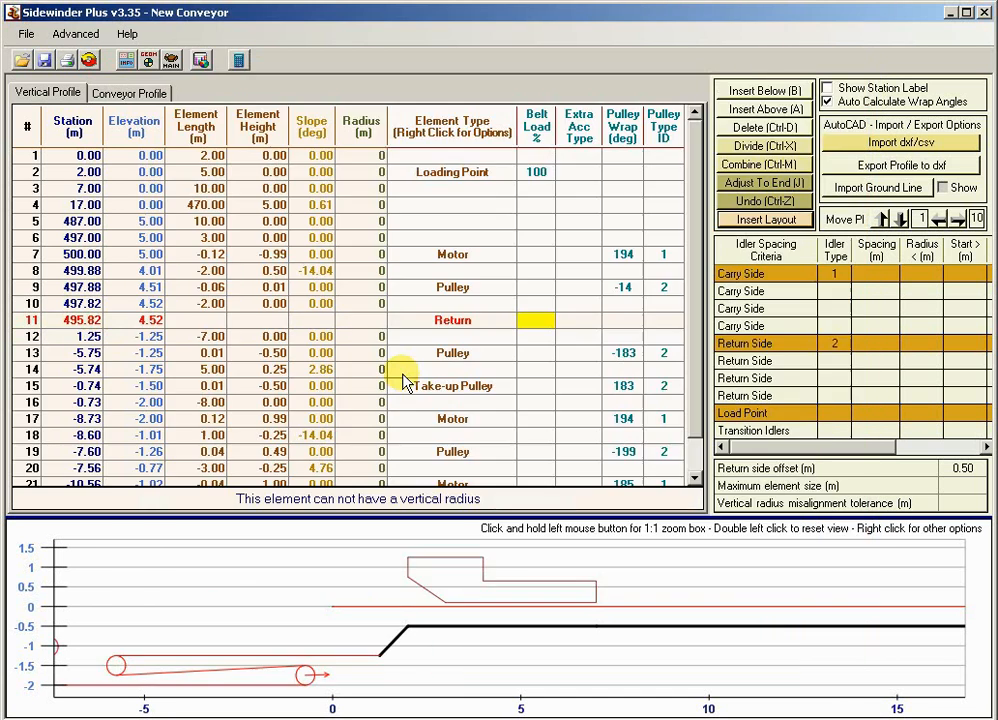
Step: Examine the elements of the inserted tail layout one by one, matching each row with its highlighted part in the profile drawing
right_click(363, 631)
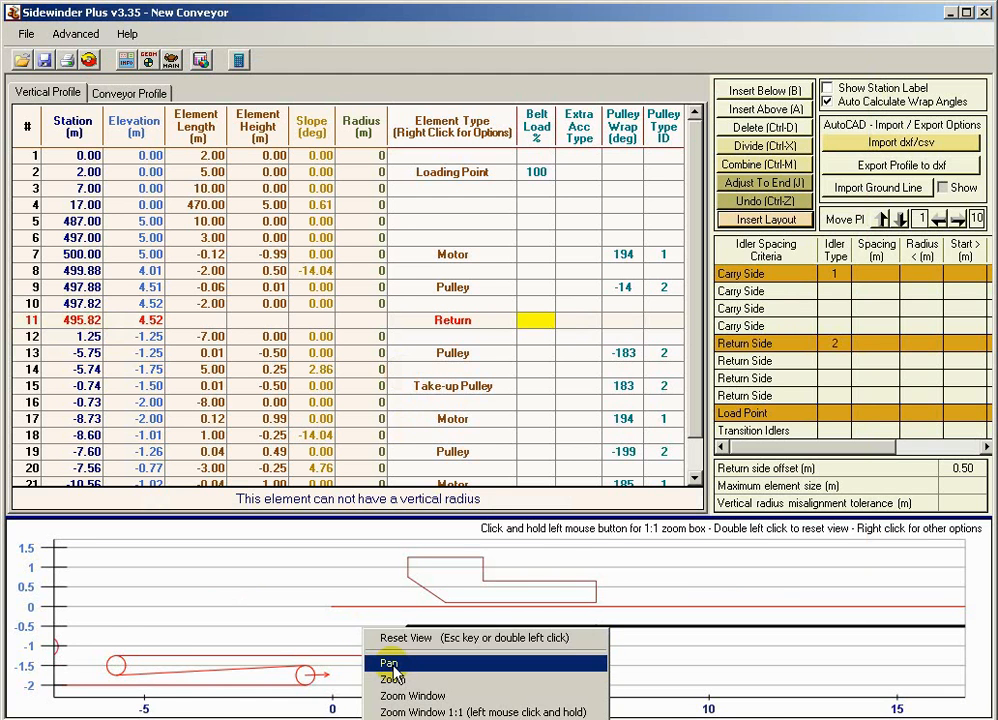
click(390, 663)
drag(379, 635, 559, 606)
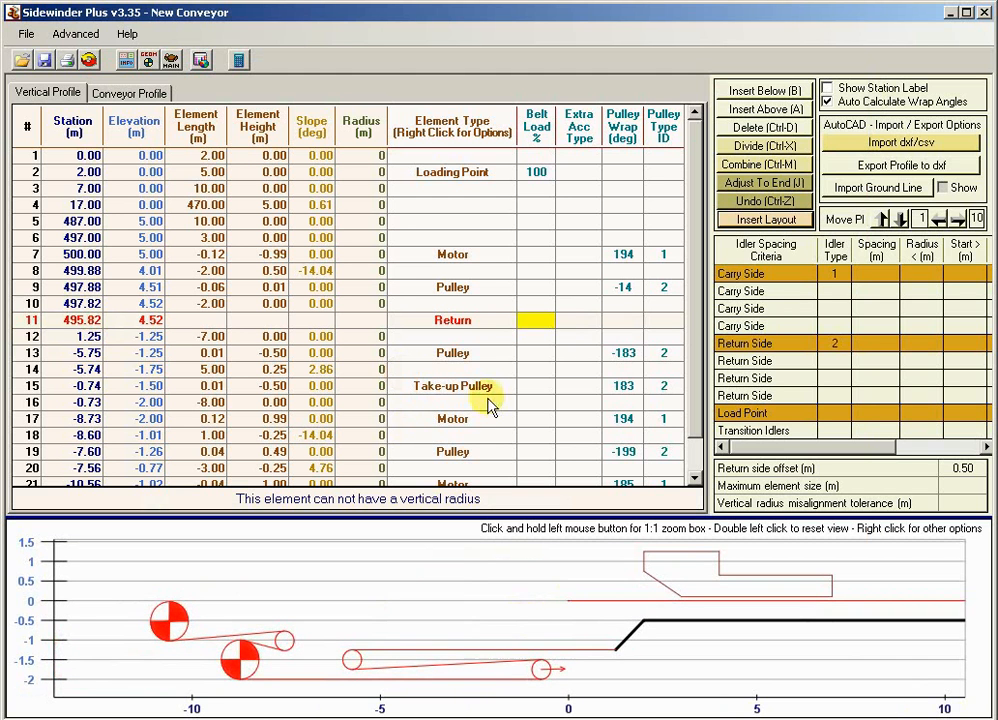
key(Down)
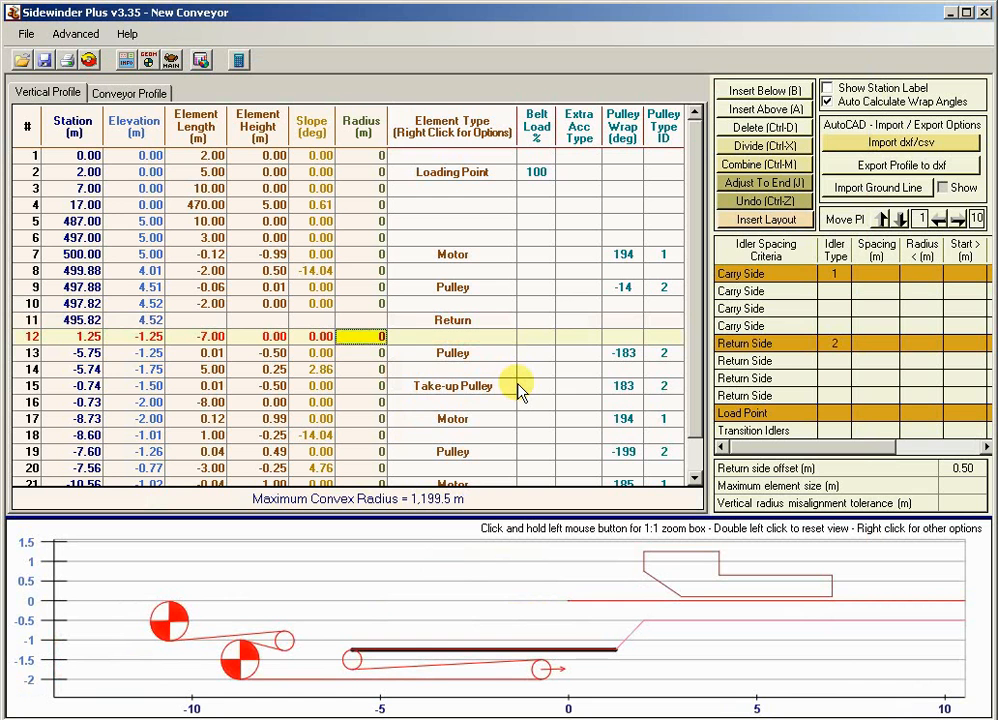
key(Left)
key(Left)
key(Left)
key(Down)
key(Down)
key(Down)
key(Down)
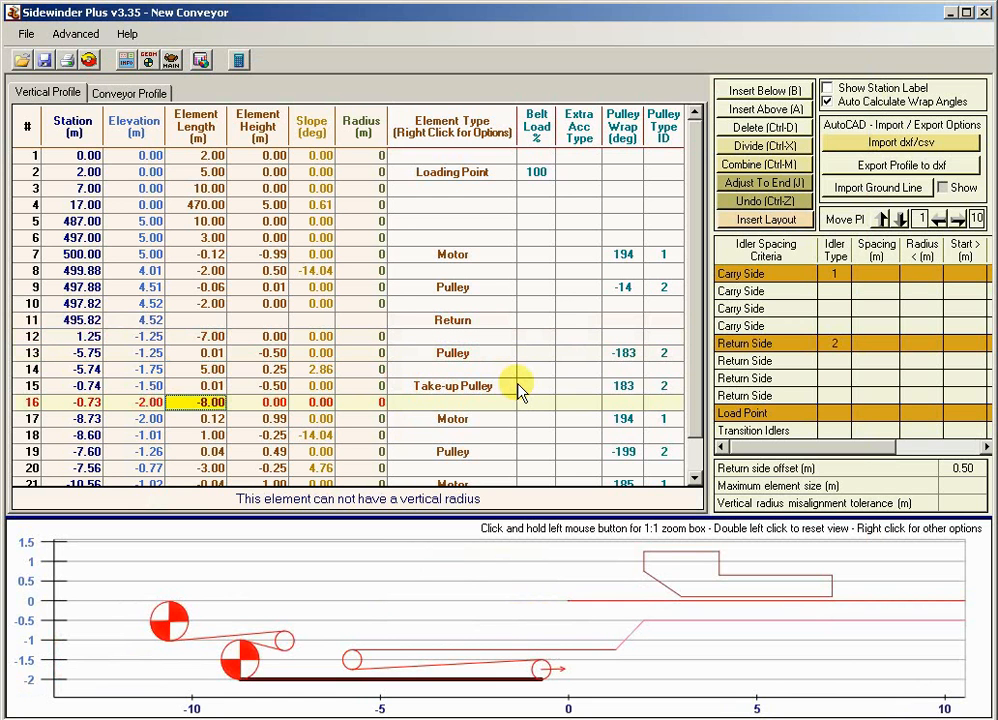
key(Down)
key(Down)
key(Down)
key(Up)
key(Up)
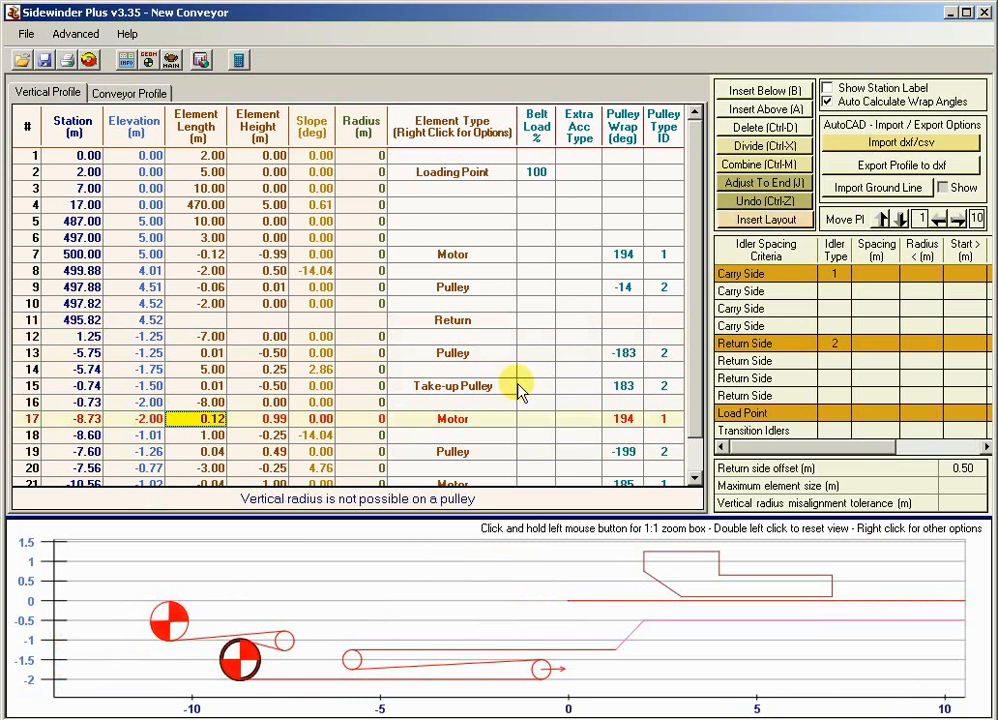
key(Down)
key(Down)
key(Down)
key(Down)
key(Up)
key(Up)
key(Up)
key(Up)
key(Up)
key(Up)
key(Up)
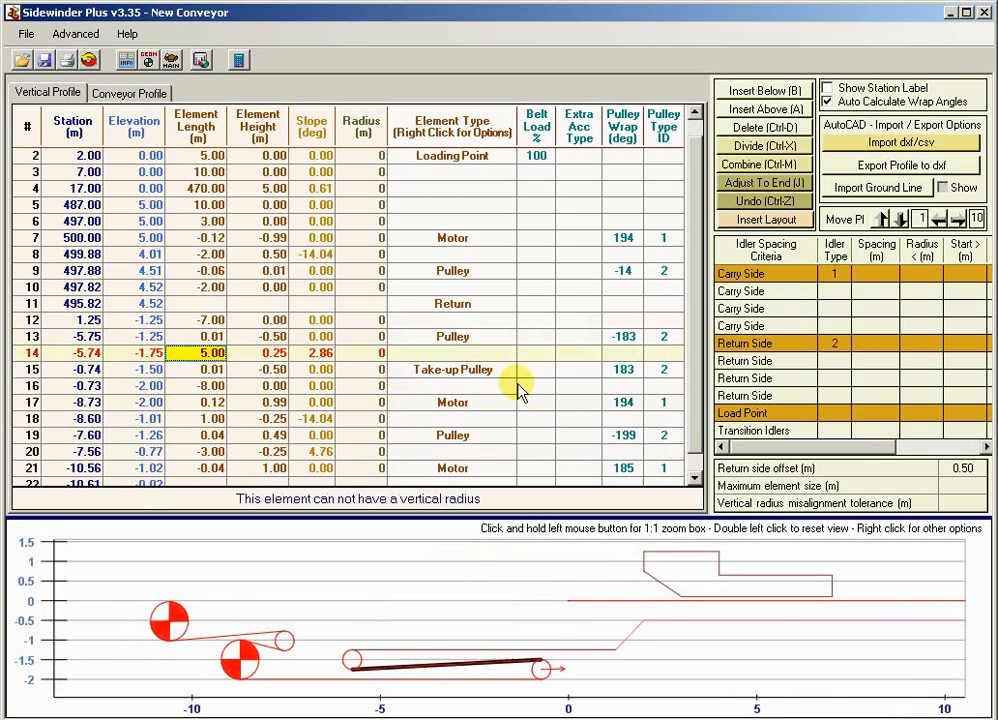
key(Up)
key(Up)
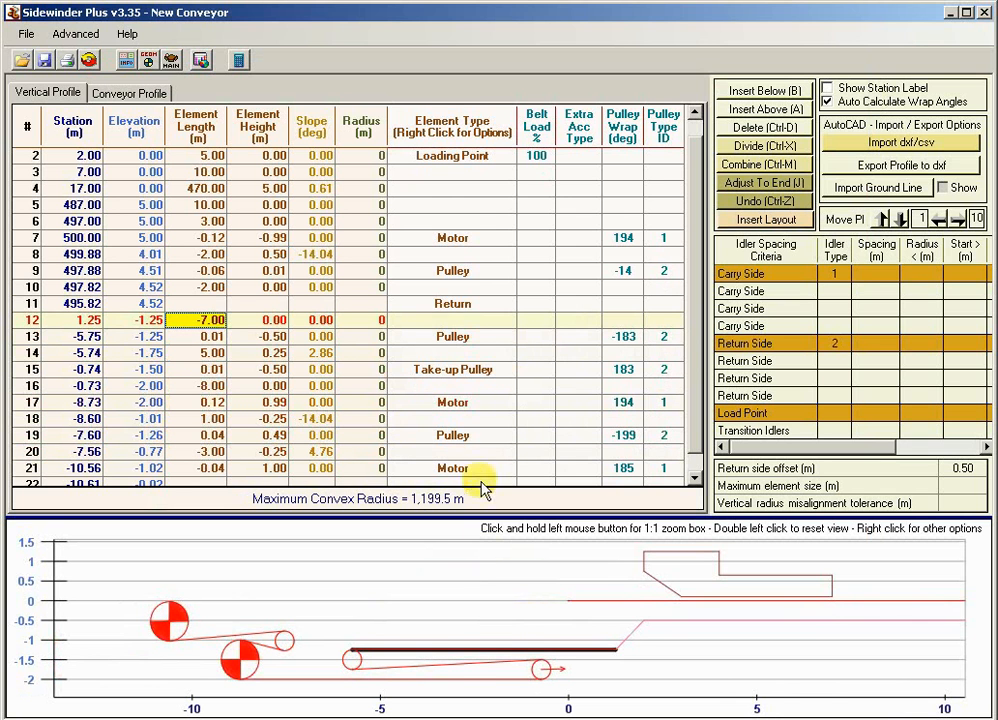
Step: Shift the tail layout by setting the station of the first element below the Return to 10 m
click(63, 480)
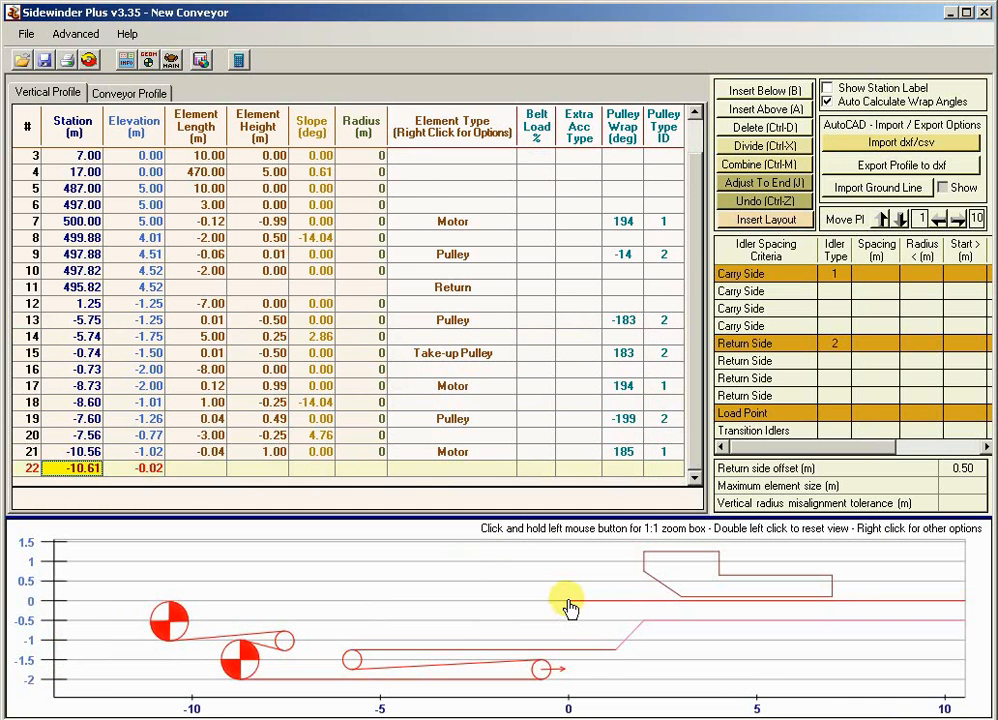
click(495, 304)
click(97, 304)
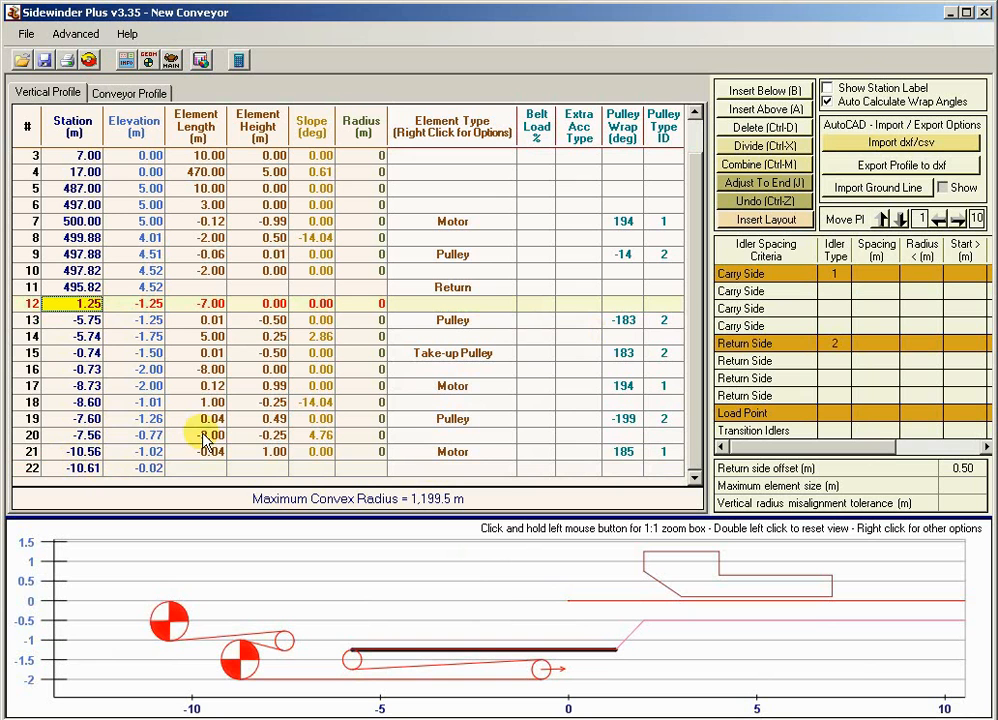
text(10)
key(Return)
key(Up)
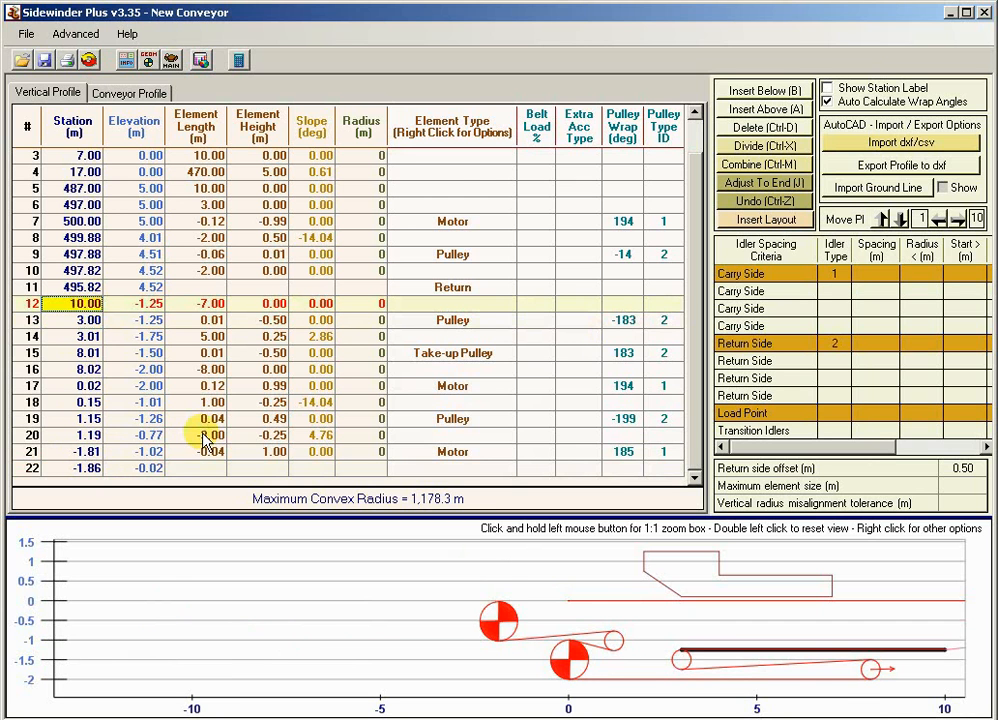
Step: Set the station of the first element below the Return to 12 m
text(12)
key(Return)
key(Up)
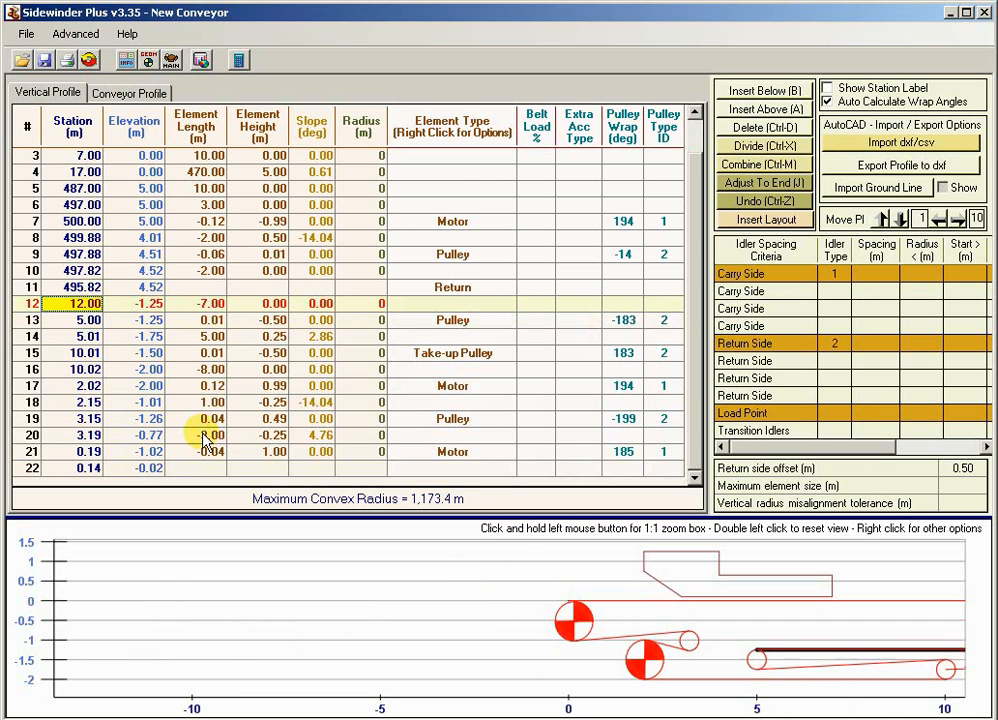
key(Right)
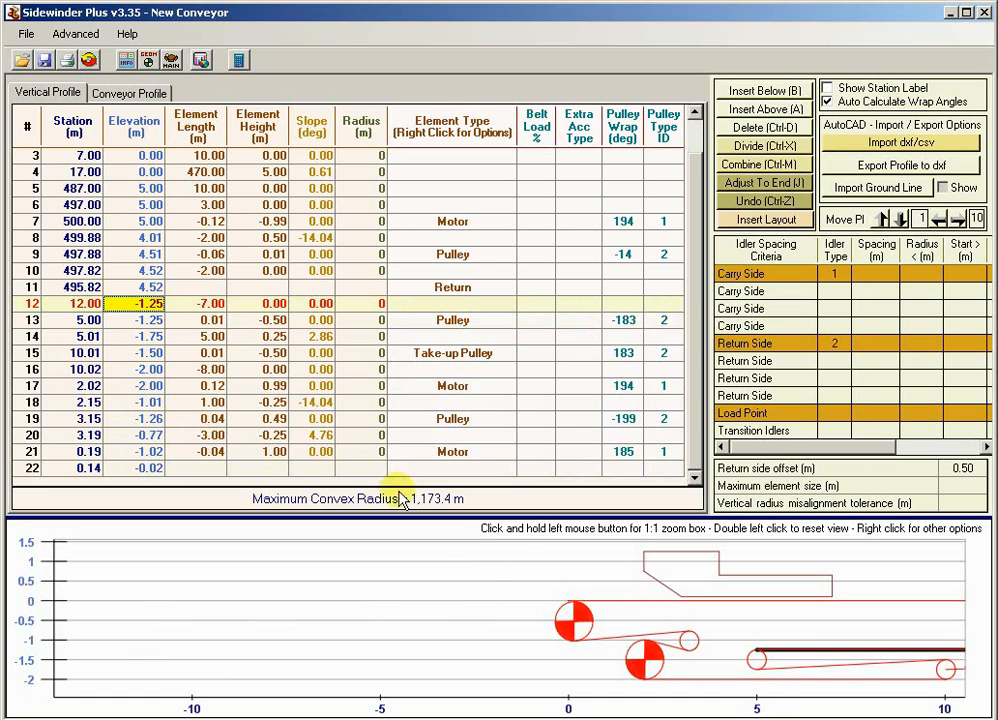
Step: Change the station of the first element below the Return to 14 m to move the whole tail layout
drag(767, 646, 390, 645)
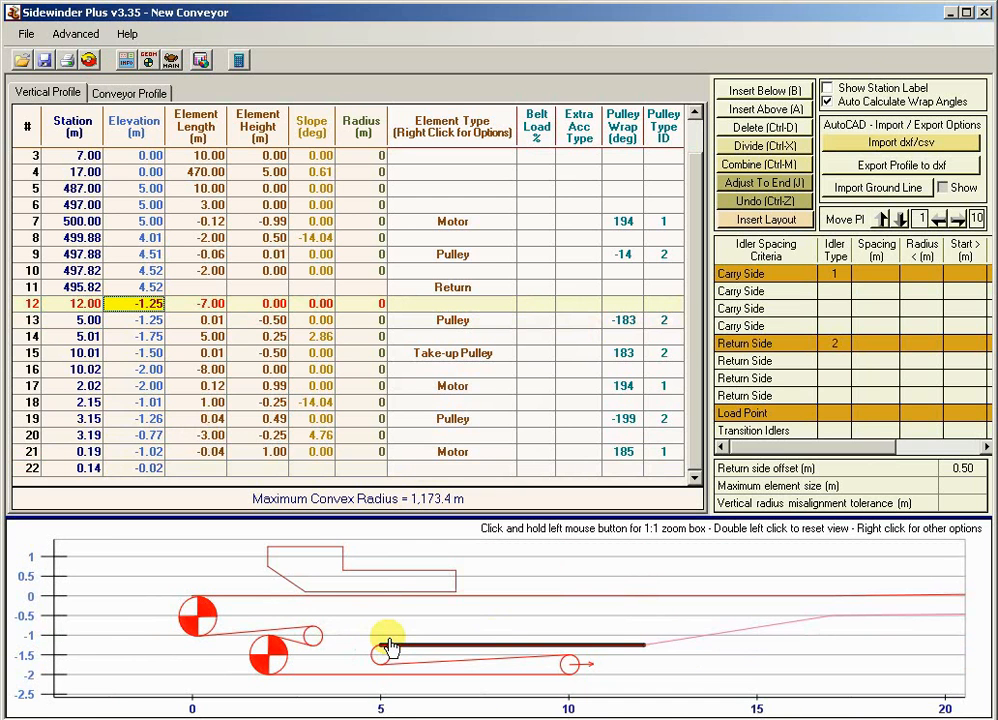
right_click(412, 642)
click(458, 654)
drag(458, 666, 467, 626)
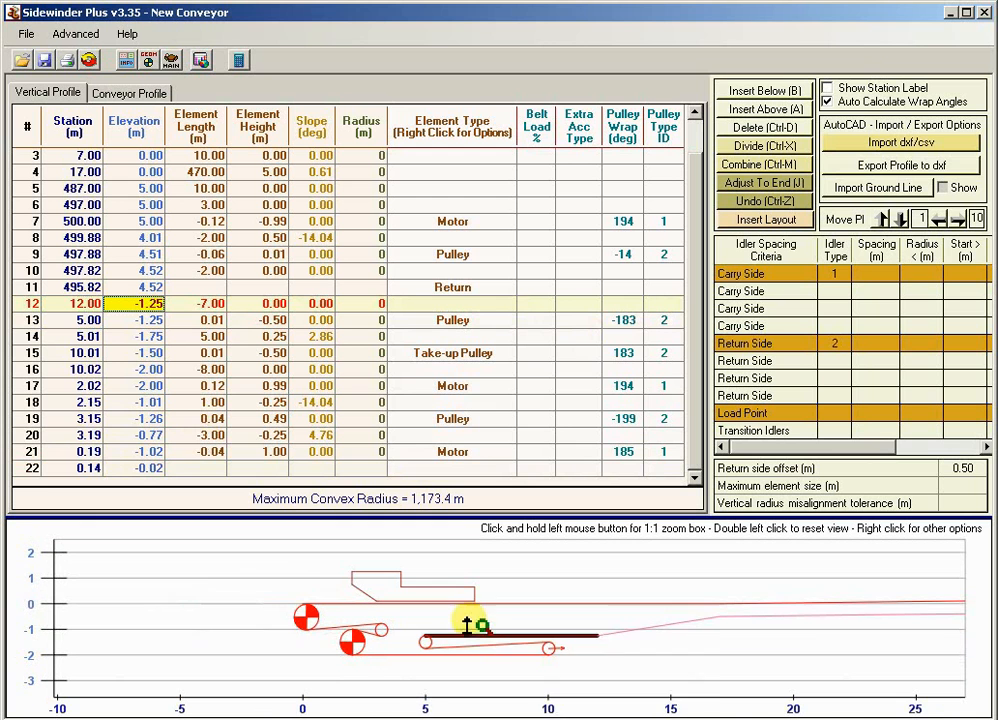
right_click(467, 626)
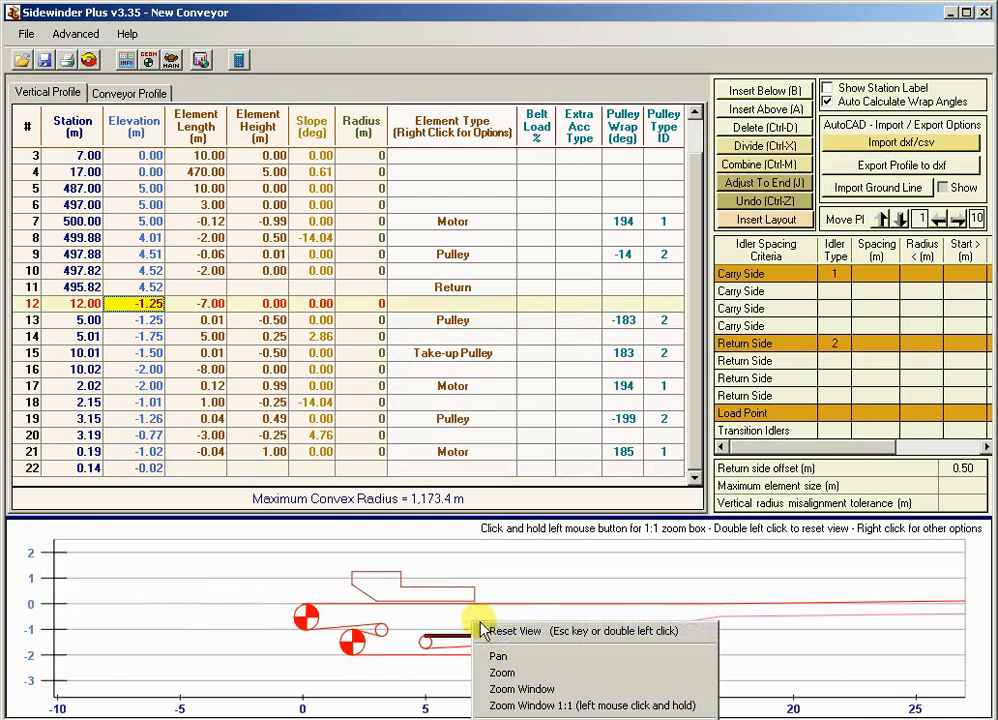
click(503, 673)
click(340, 335)
click(272, 272)
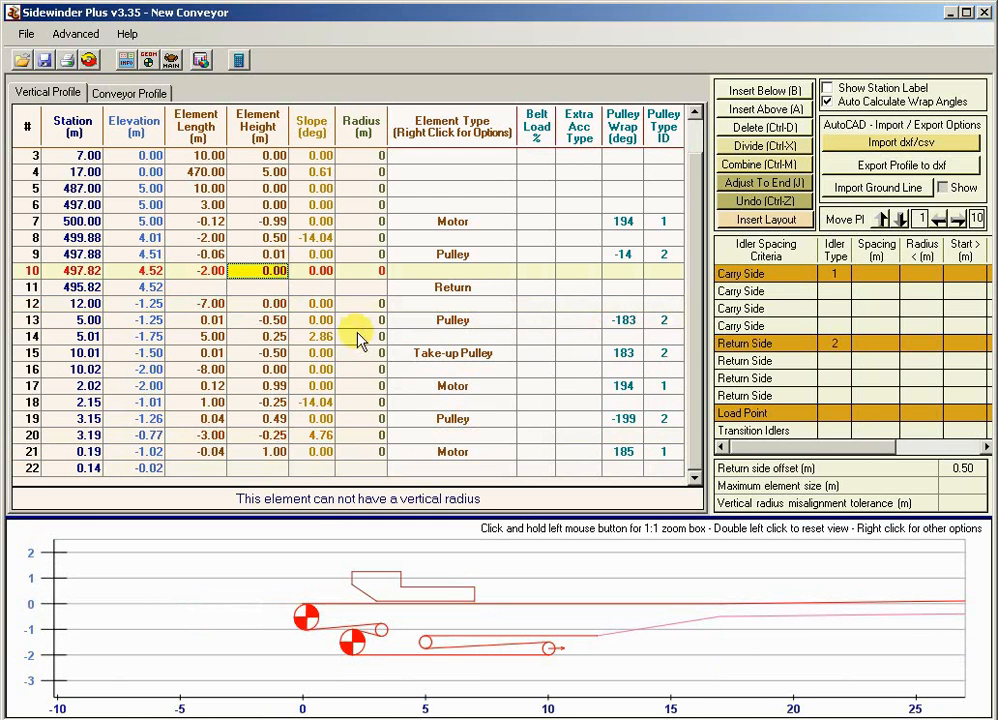
click(455, 320)
click(448, 303)
click(88, 305)
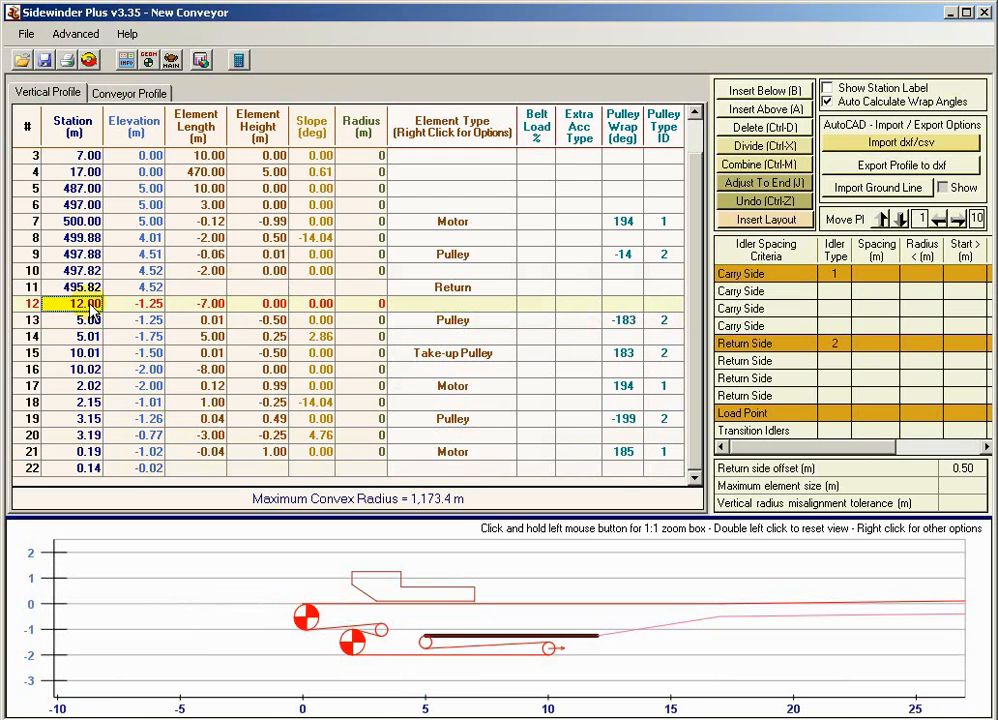
text(14)
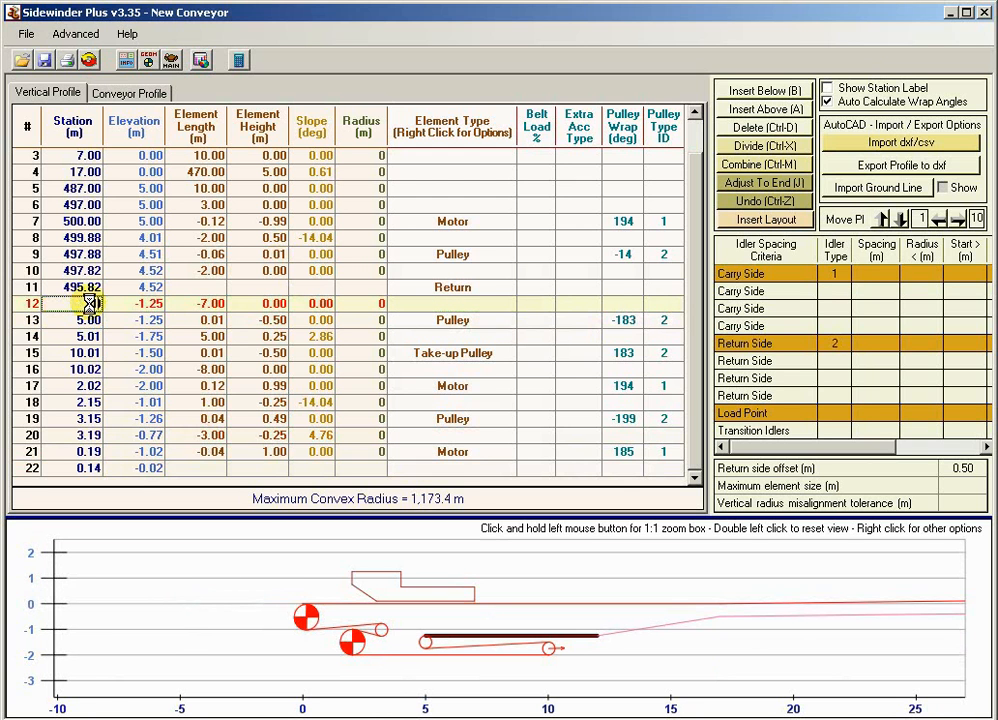
key(Return)
key(Right)
key(Right)
key(Right)
key(Right)
key(Right)
key(Right)
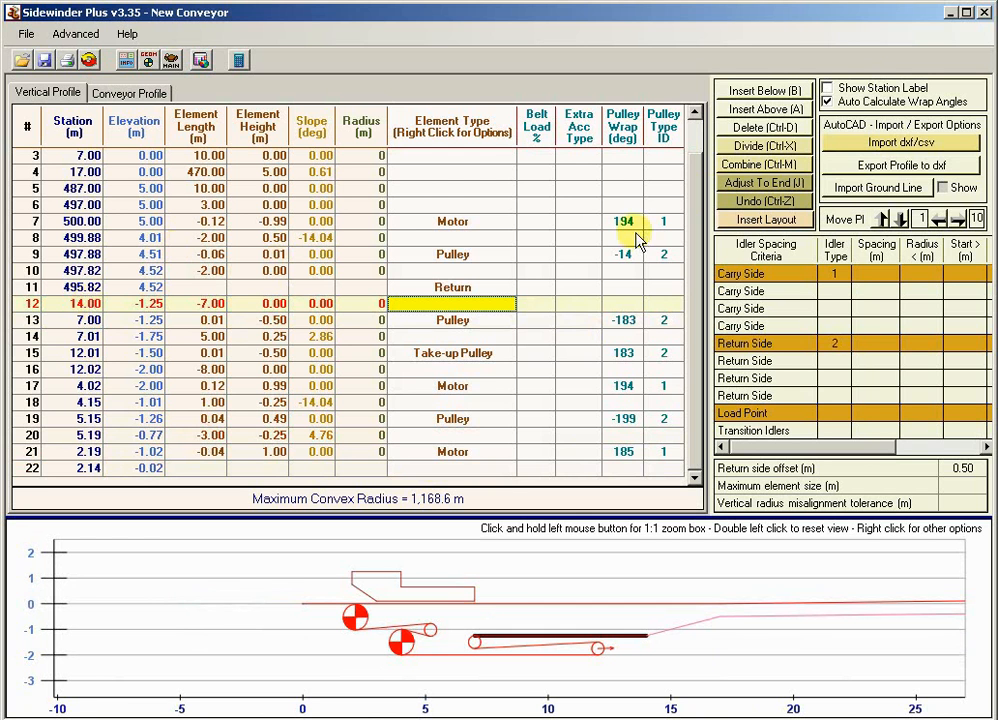
Step: Apply Adjust To End at the first element below the Return so the tail layout closes on the profile's start point
click(450, 338)
click(440, 370)
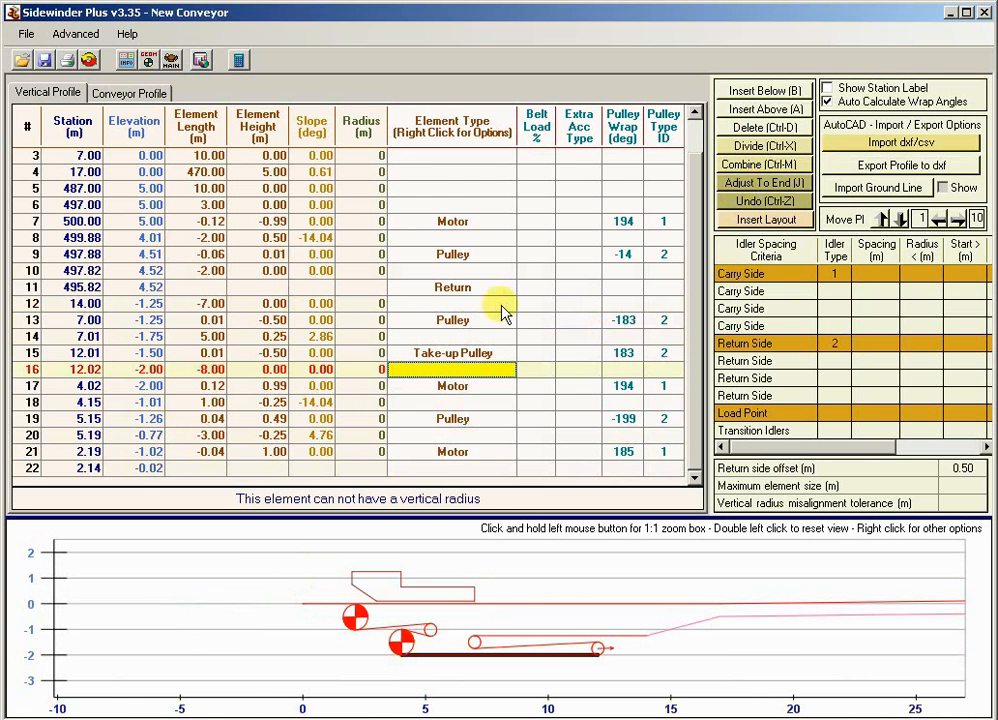
click(454, 303)
click(446, 289)
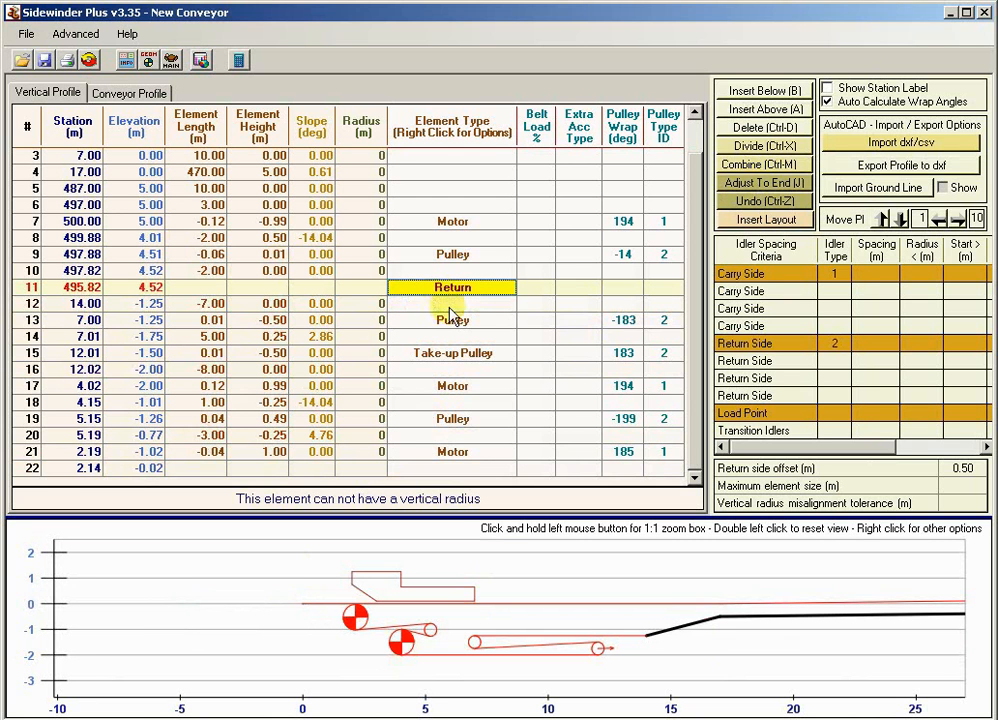
click(464, 306)
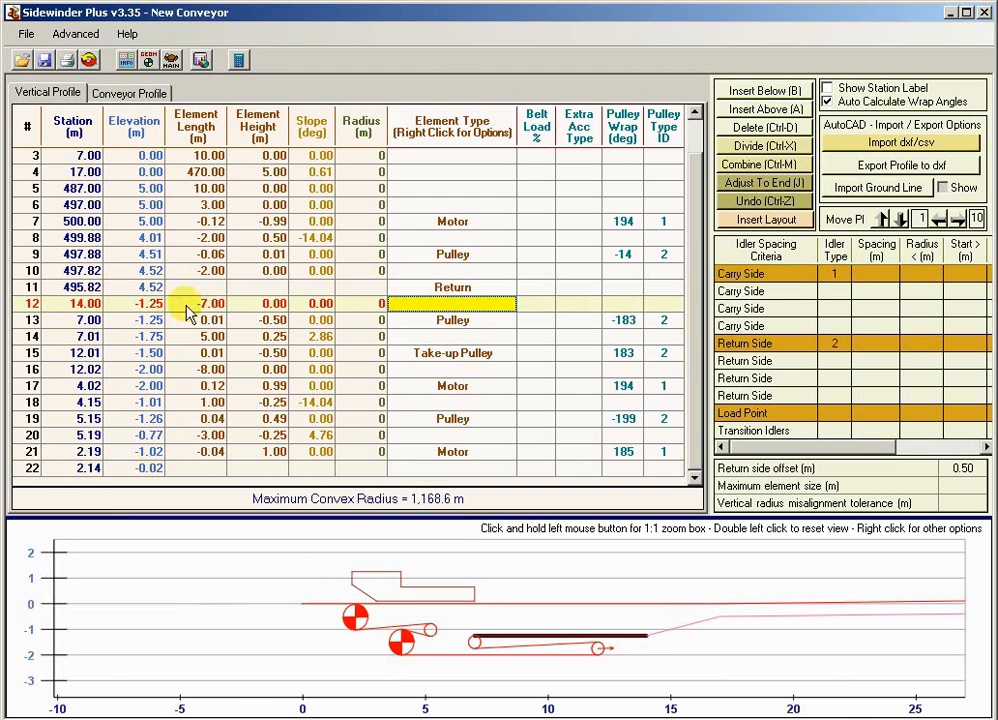
click(350, 306)
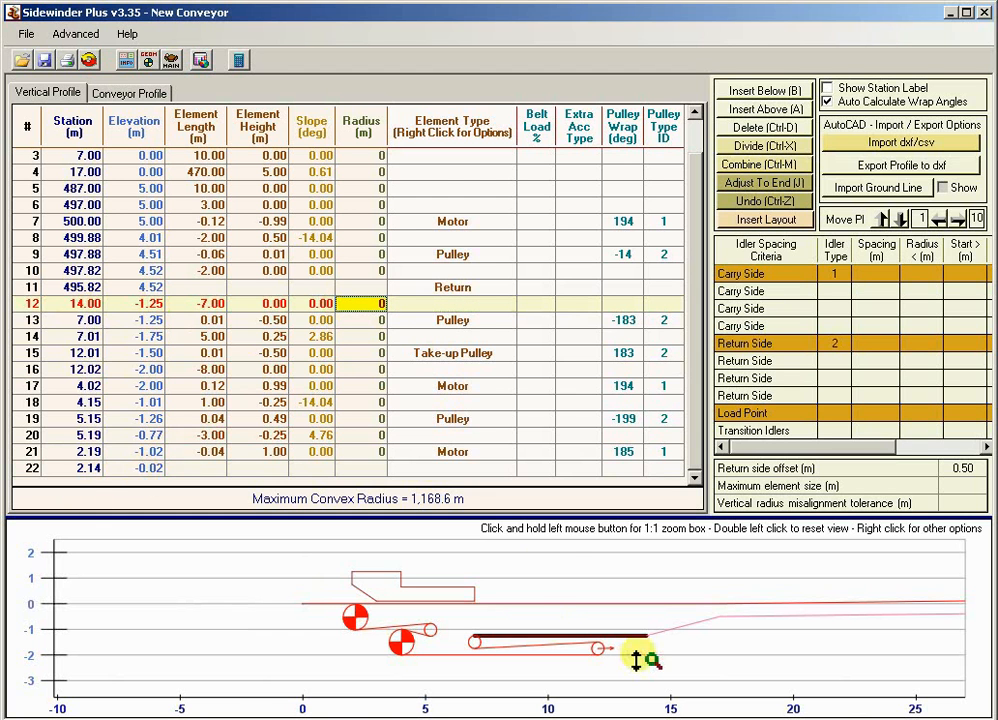
click(760, 188)
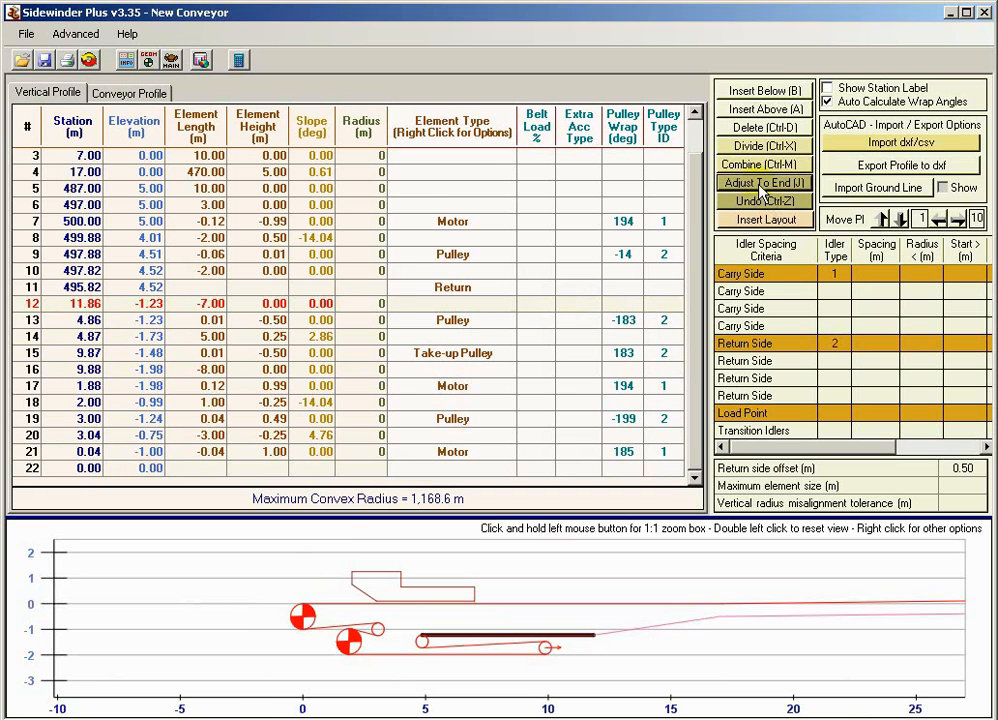
Step: Check the adjusted station and elevation of the first element below the Return and of the profile's end point
click(85, 305)
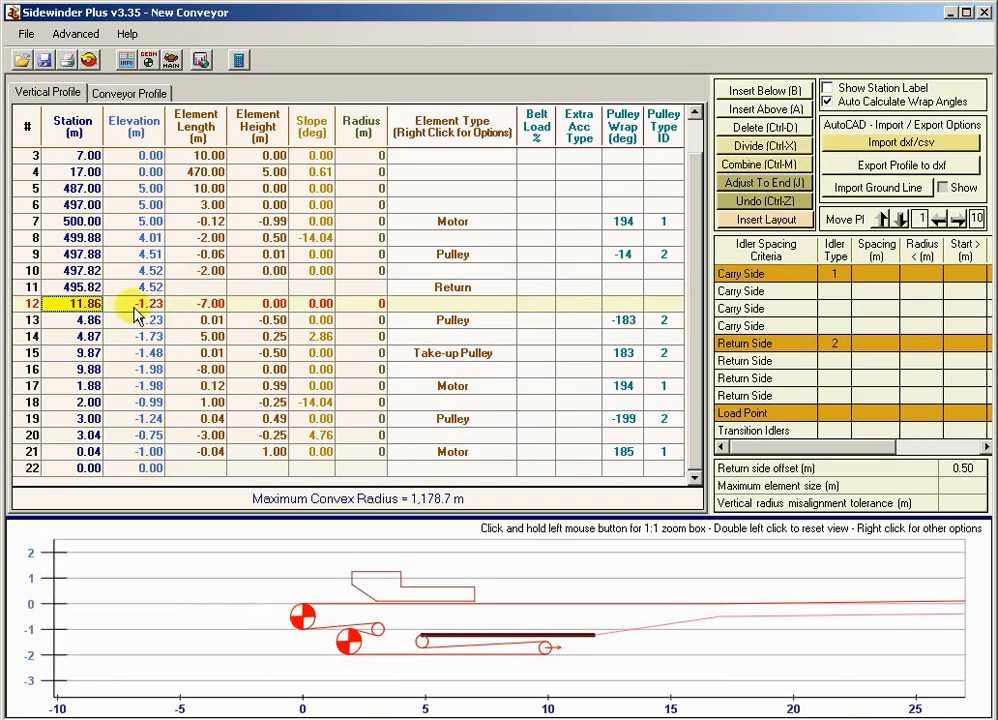
click(140, 471)
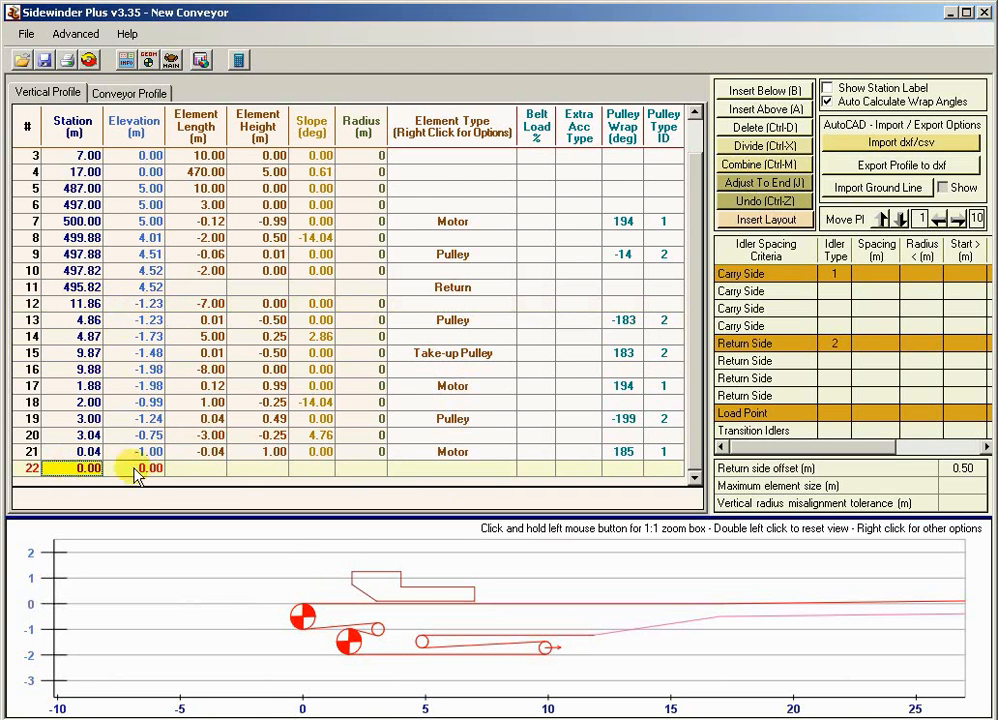
click(437, 303)
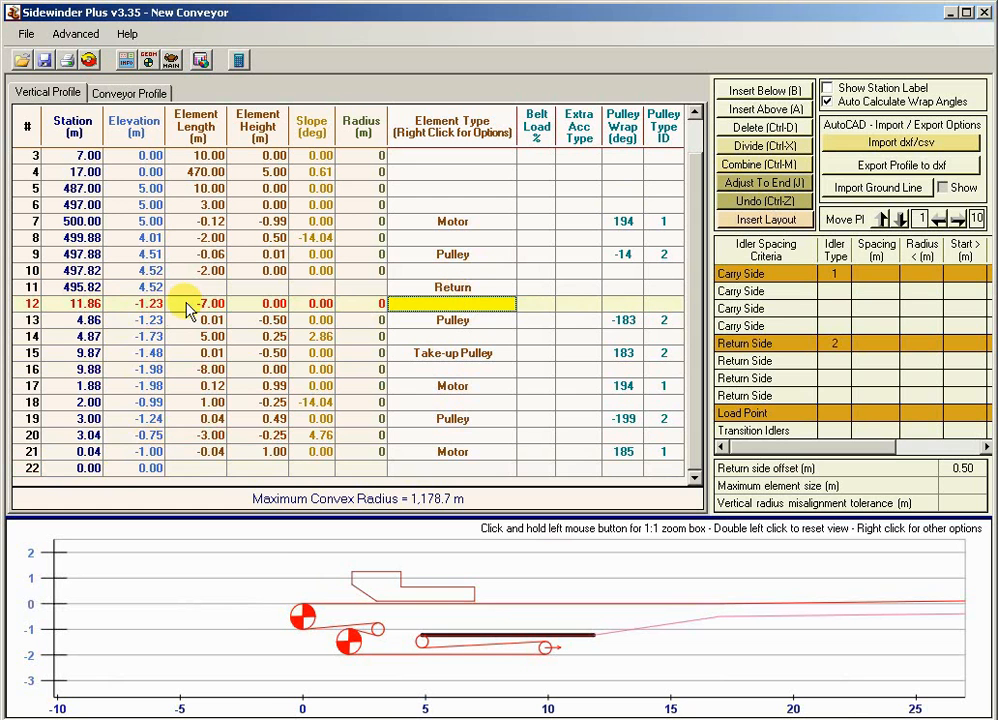
Step: Set the length of the element just before the last tail Motor to -5 m
click(441, 433)
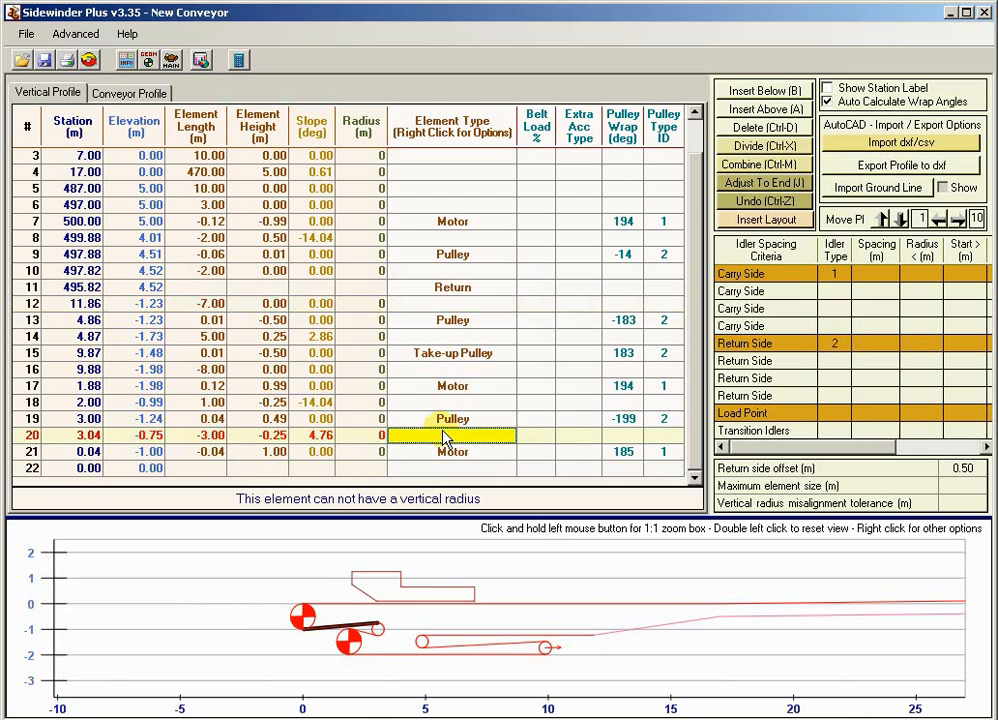
key(Left)
key(Left)
key(Left)
key(Left)
key(Left)
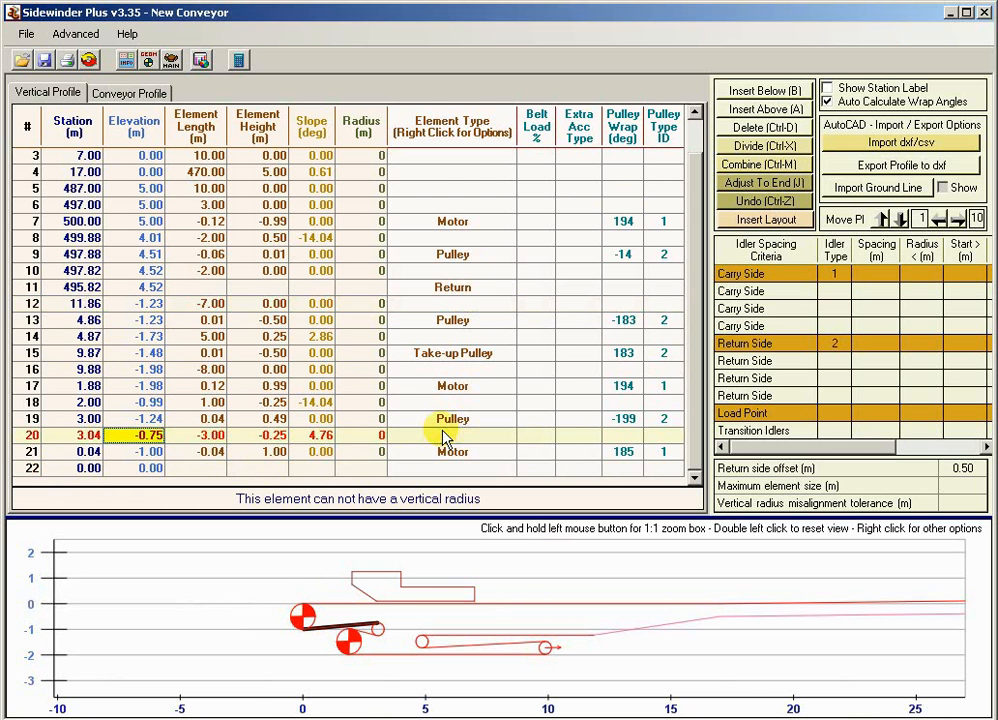
key(Right)
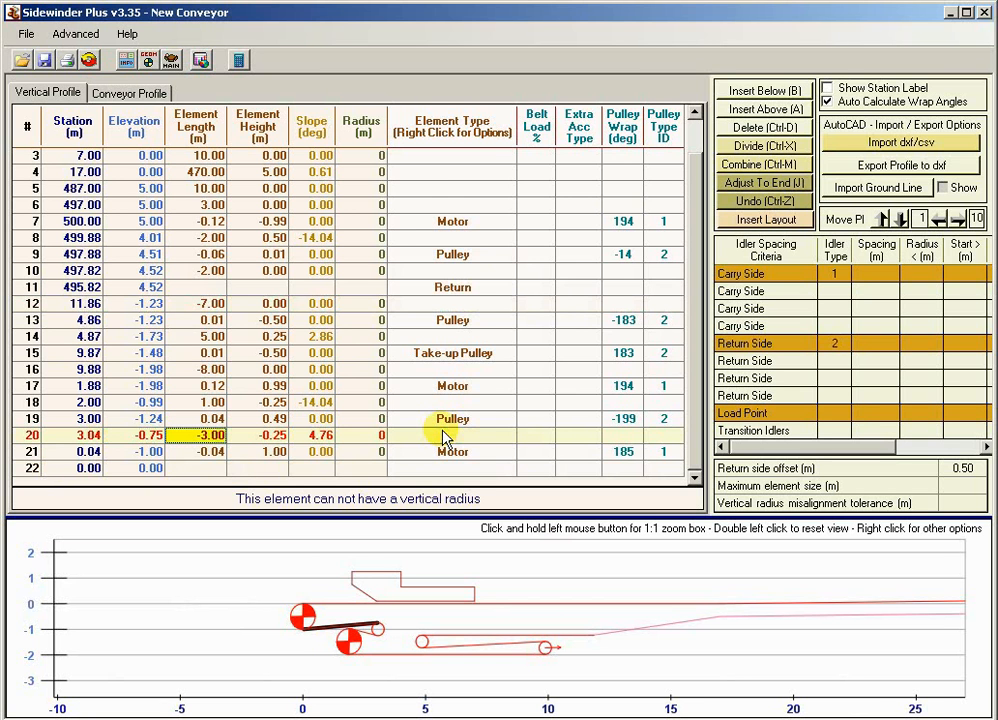
text(-5)
key(Return)
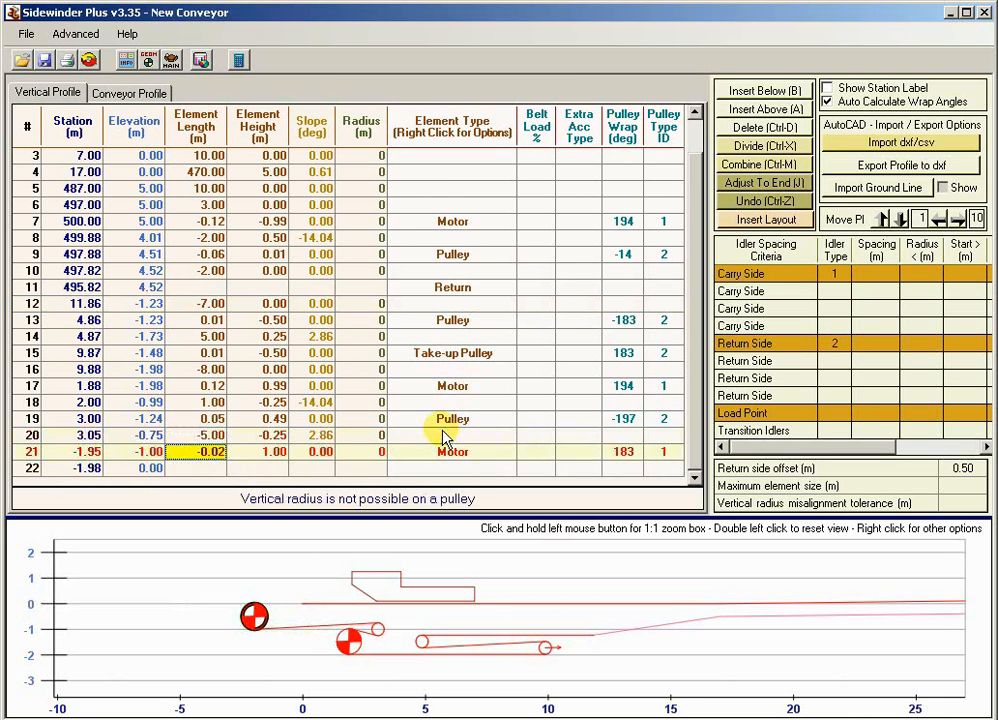
Step: Set the height of the element before the last tail Motor to -0.7 m, and undo both its length and height changes
key(Up)
key(Up)
key(Down)
key(Right)
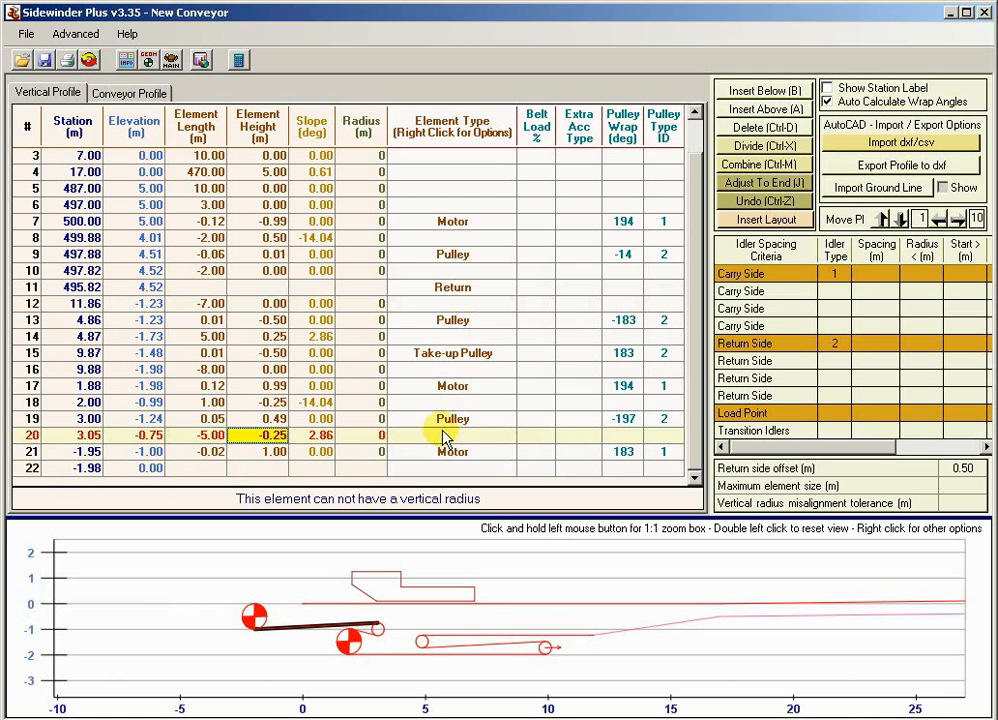
text(-0.7)
key(Return)
key(Up)
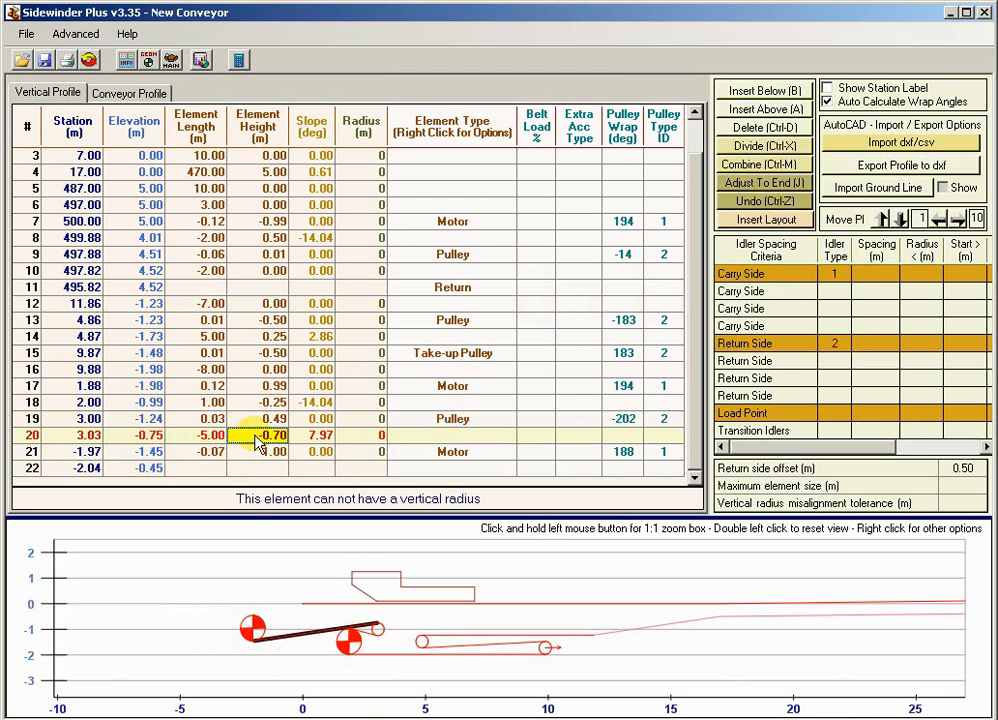
click(773, 198)
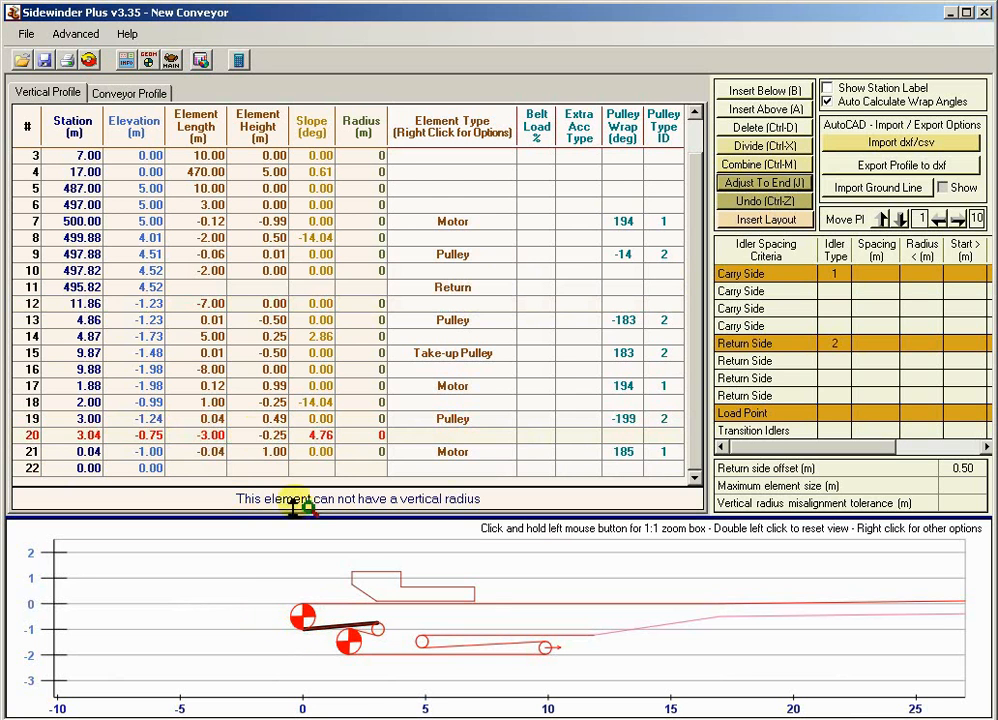
Step: Apply Adjust To End at the first element below the Return to close the dual-drive tail layout
click(455, 437)
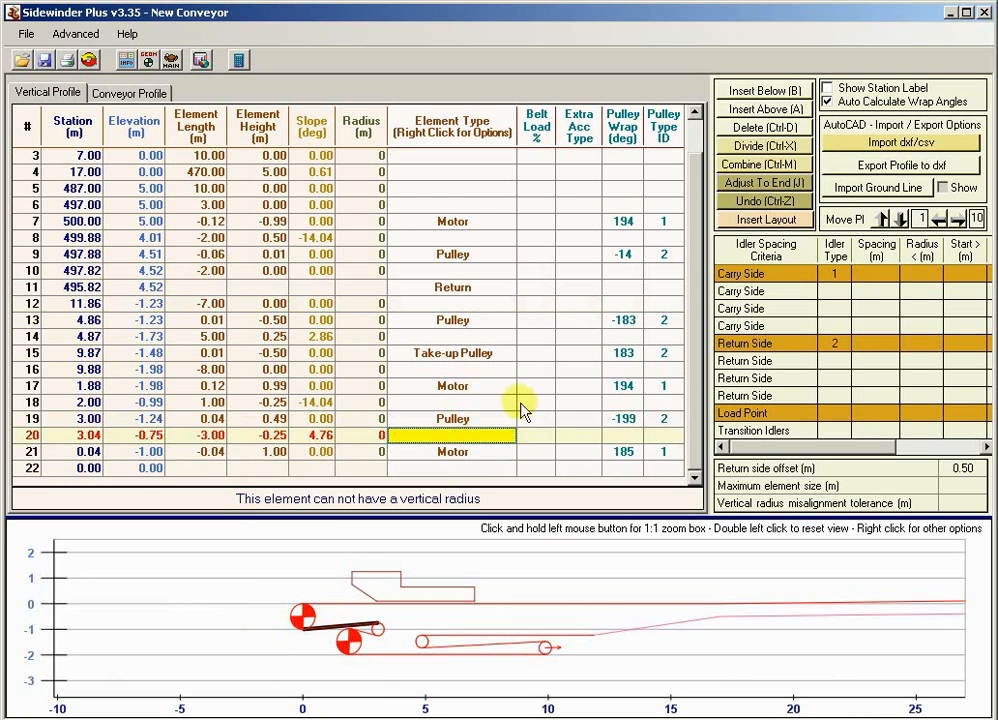
click(474, 401)
click(457, 301)
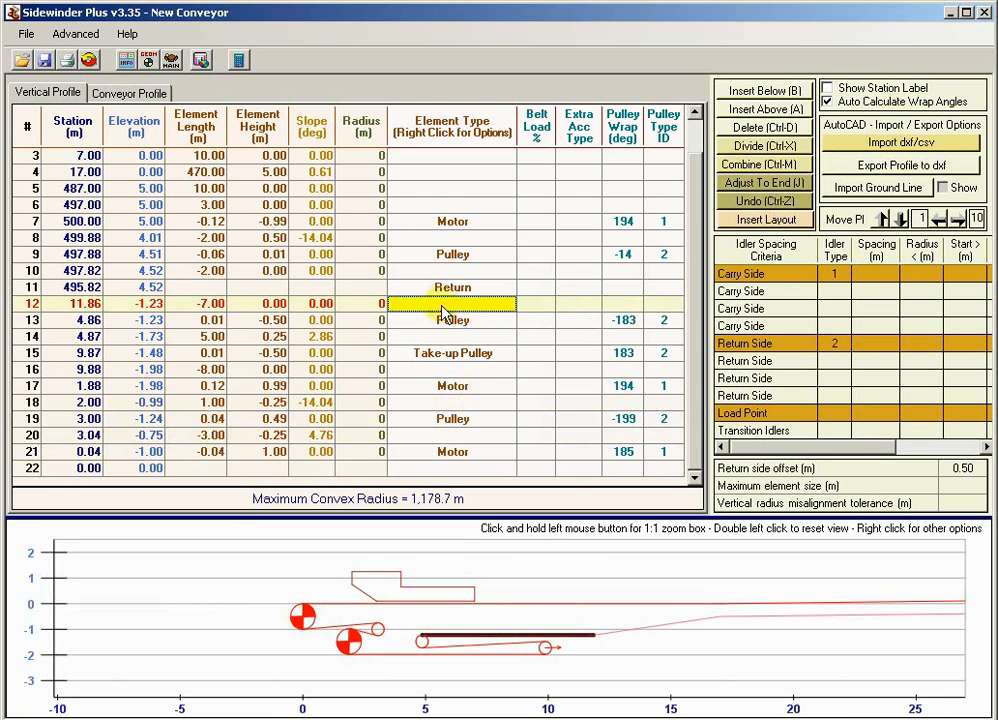
click(454, 317)
click(468, 305)
key(Left)
key(Left)
key(Left)
key(Left)
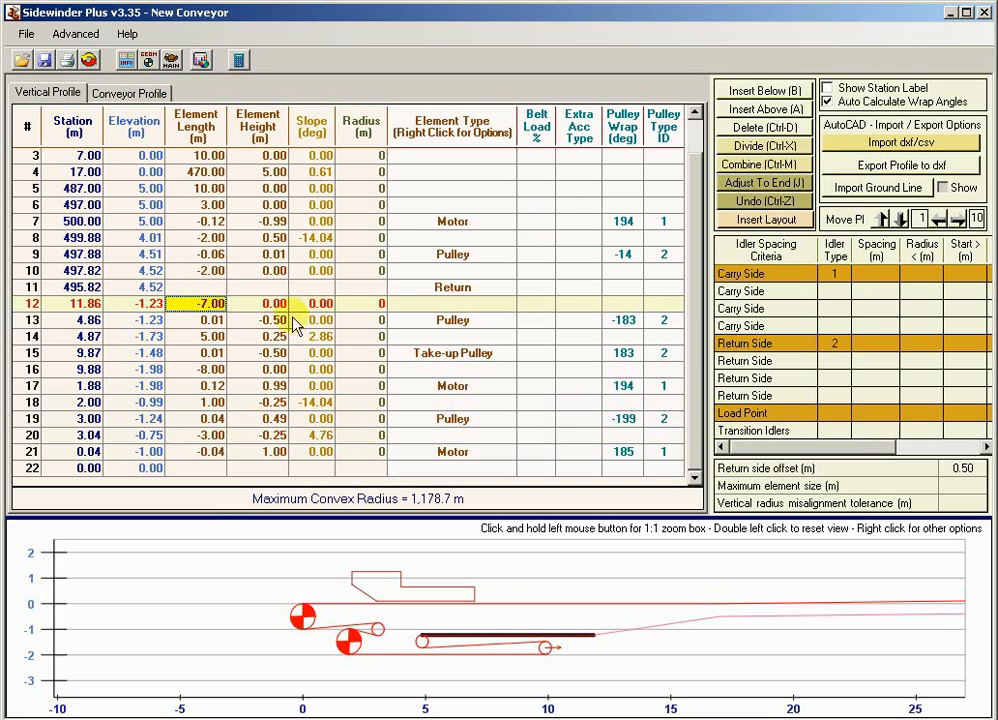
click(752, 185)
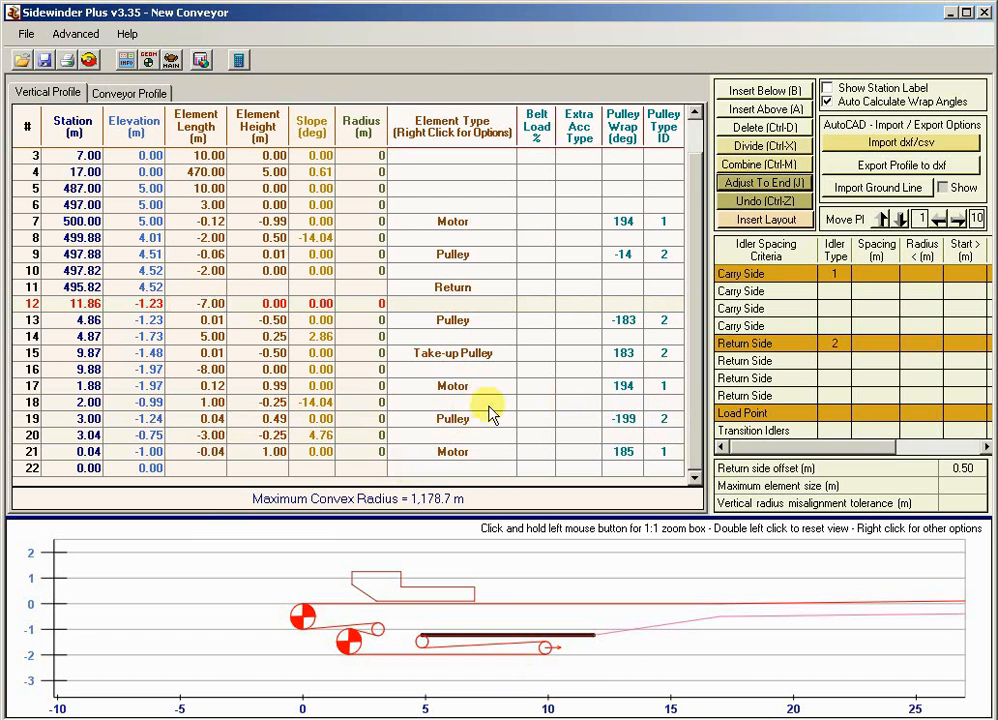
Step: Delete all dual-drive tail elements from the first Pulley below the Return onward, keeping the -7 m element
click(483, 322)
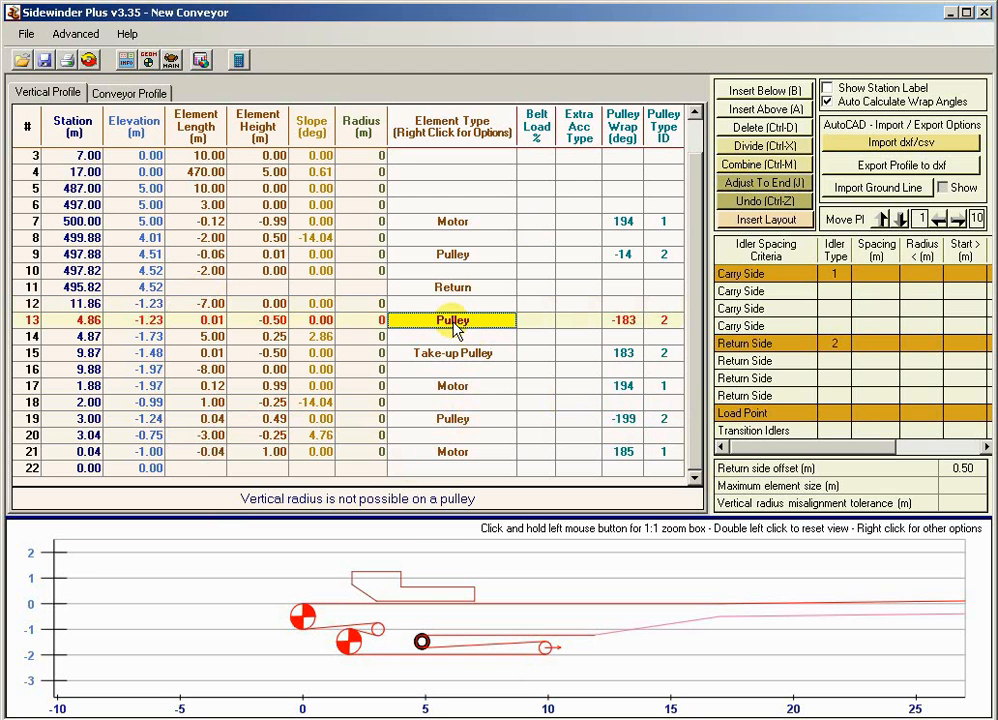
click(771, 130)
click(771, 130)
click(771, 130)
click(771, 130)
click(771, 130)
click(771, 130)
click(771, 130)
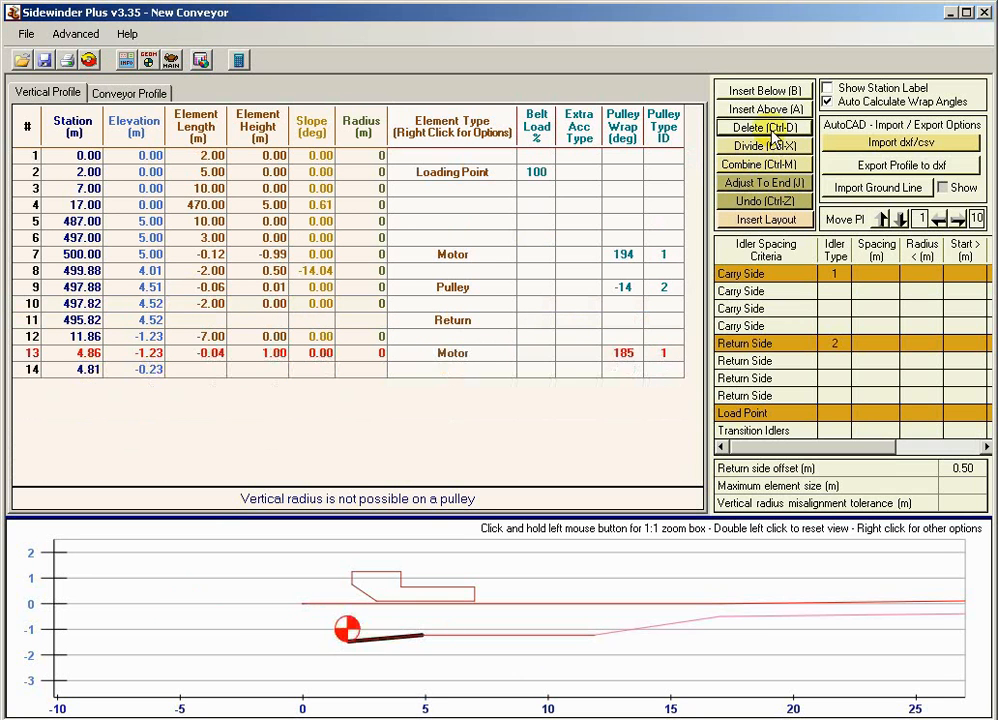
click(771, 130)
click(771, 130)
Step: Insert the 4 Pulley Belt Turnover Arrangement as a mirrored Tail layout after the -7 m element below the Return
click(445, 340)
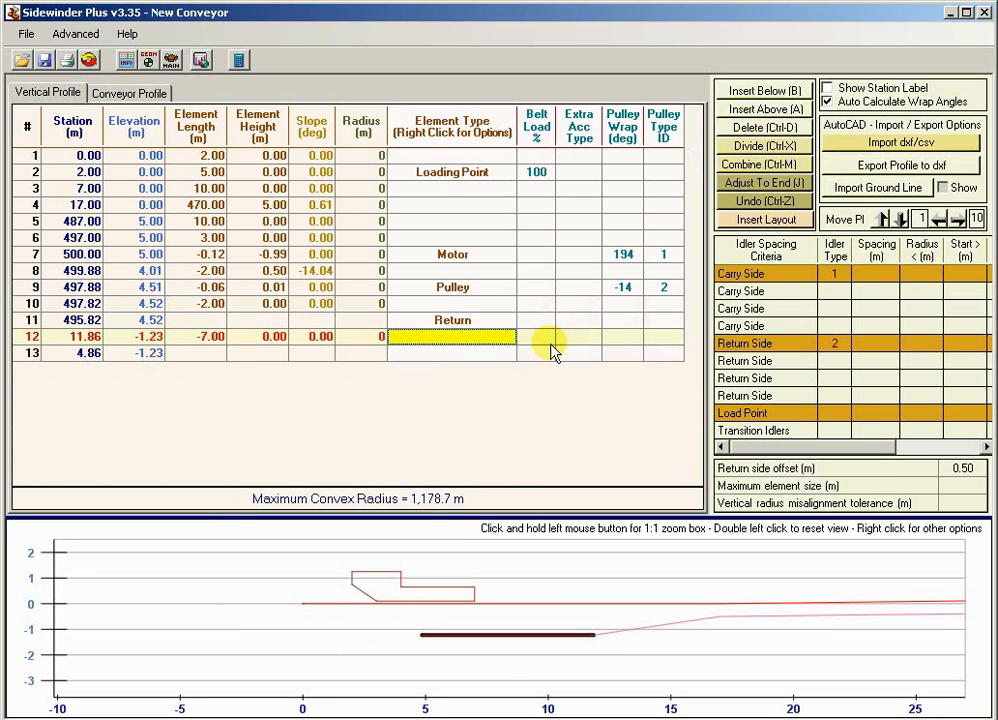
click(765, 221)
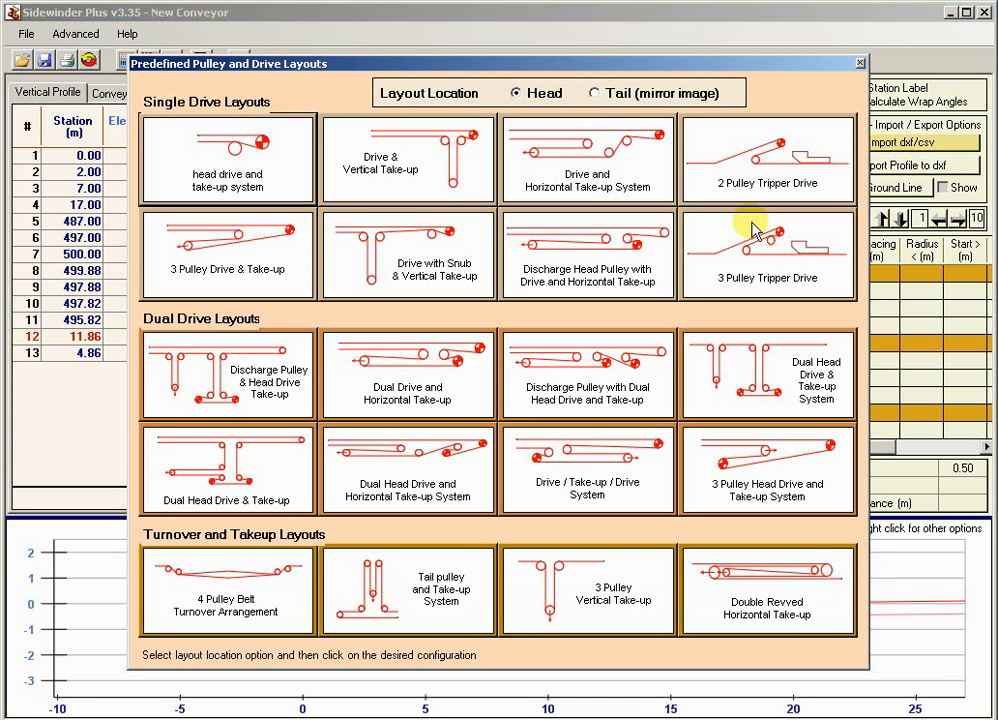
click(595, 93)
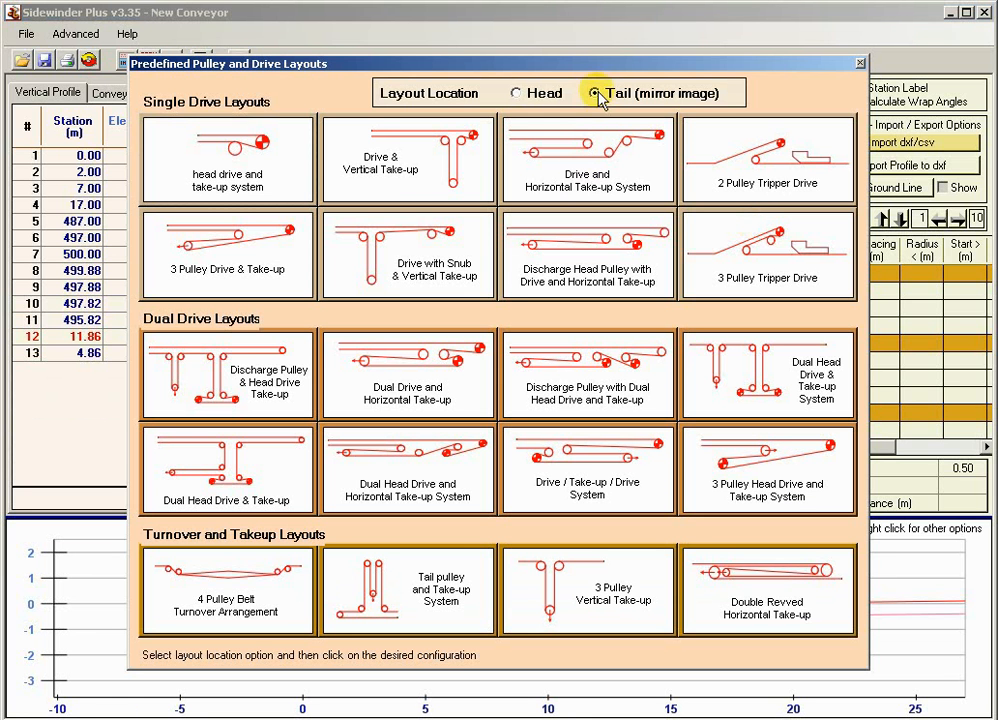
click(240, 590)
click(392, 433)
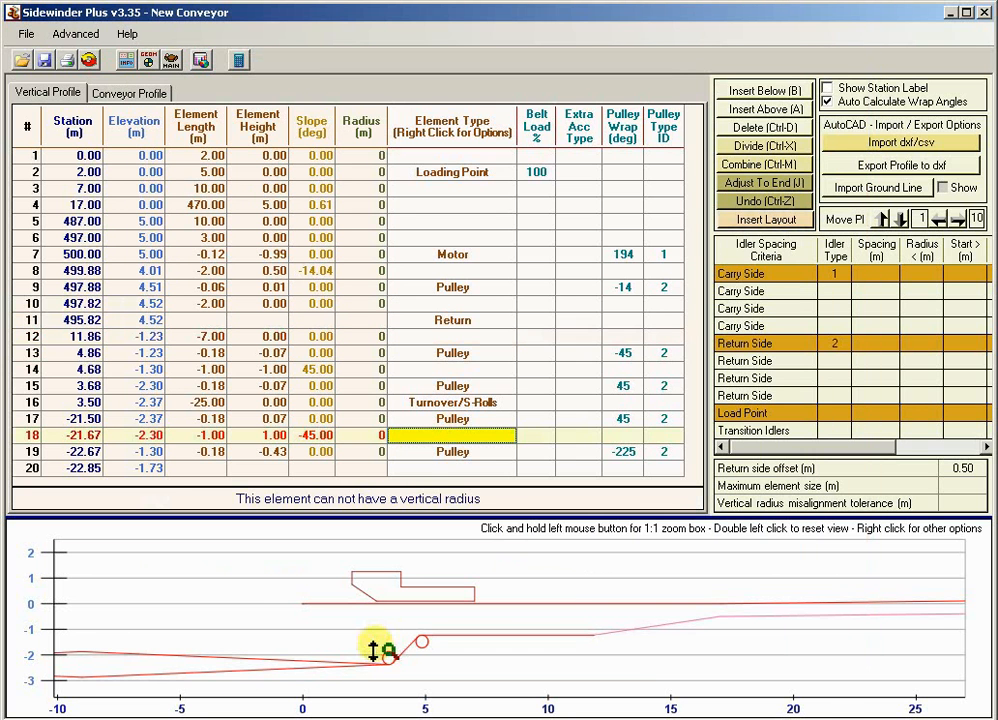
Step: Add elements after the turnover's last pulley and set the first added element's length to -5 m
right_click(385, 632)
click(403, 659)
drag(412, 586, 697, 595)
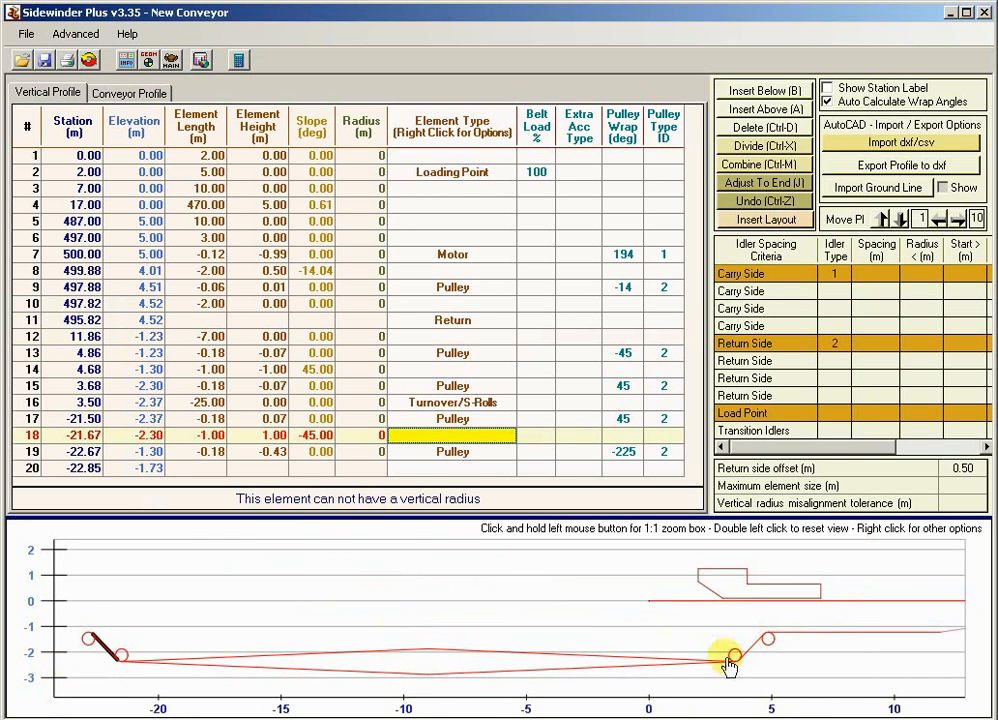
click(88, 639)
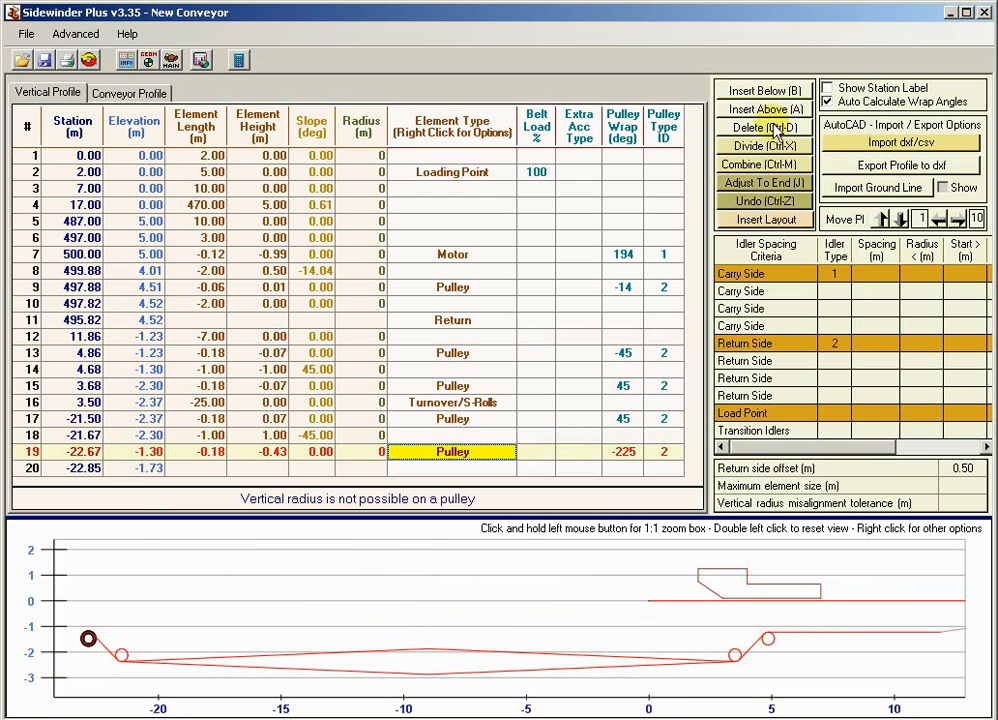
click(440, 455)
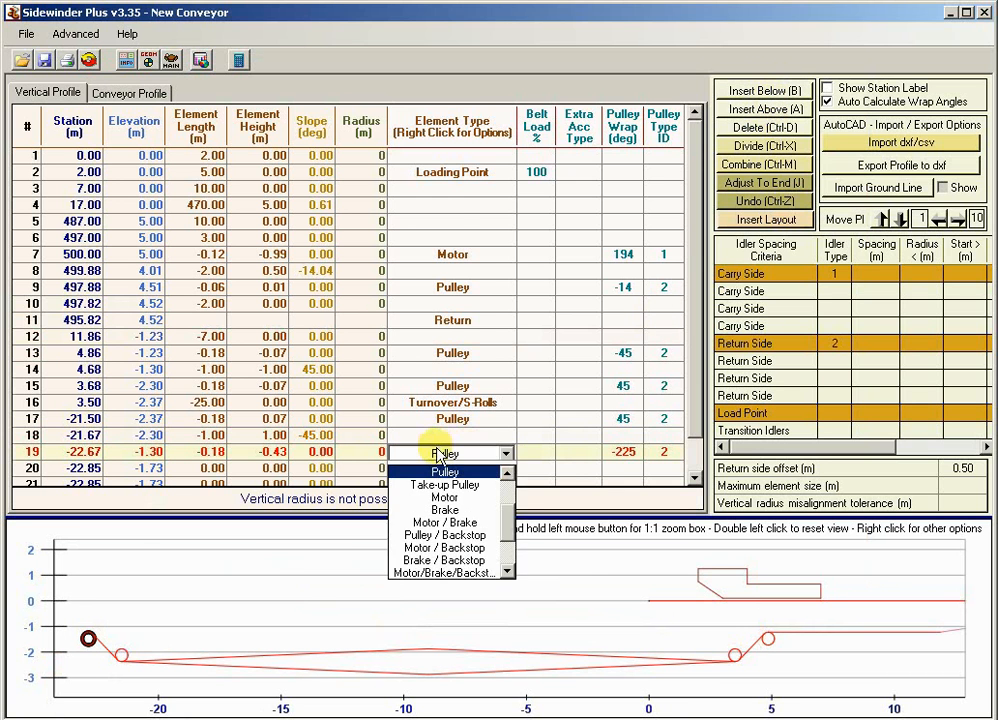
click(438, 453)
click(445, 425)
click(445, 426)
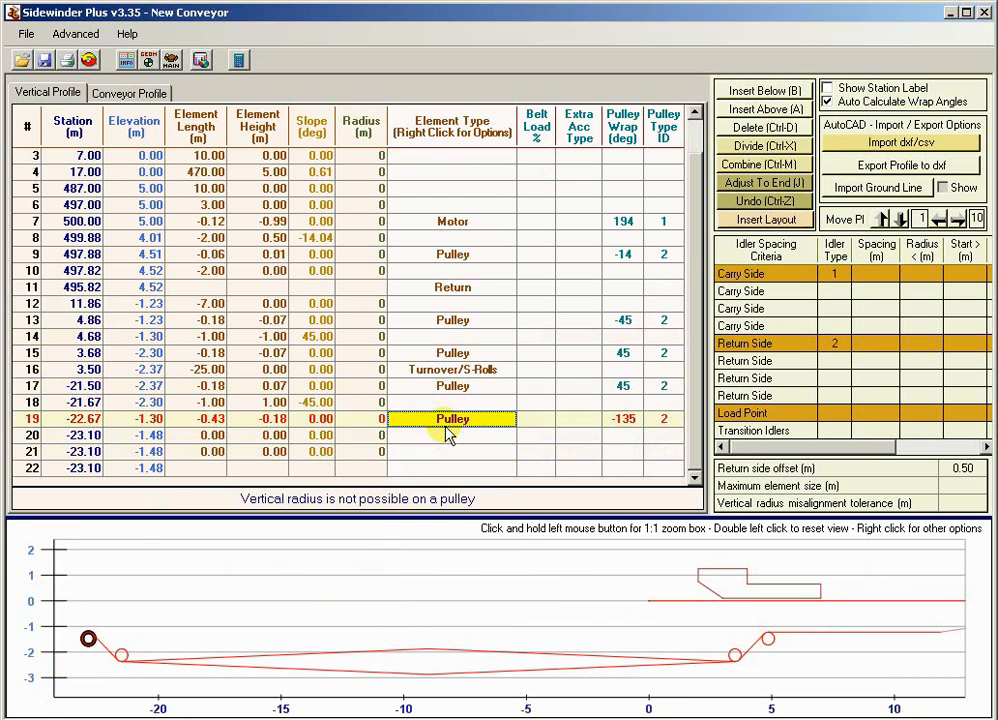
click(430, 437)
click(241, 437)
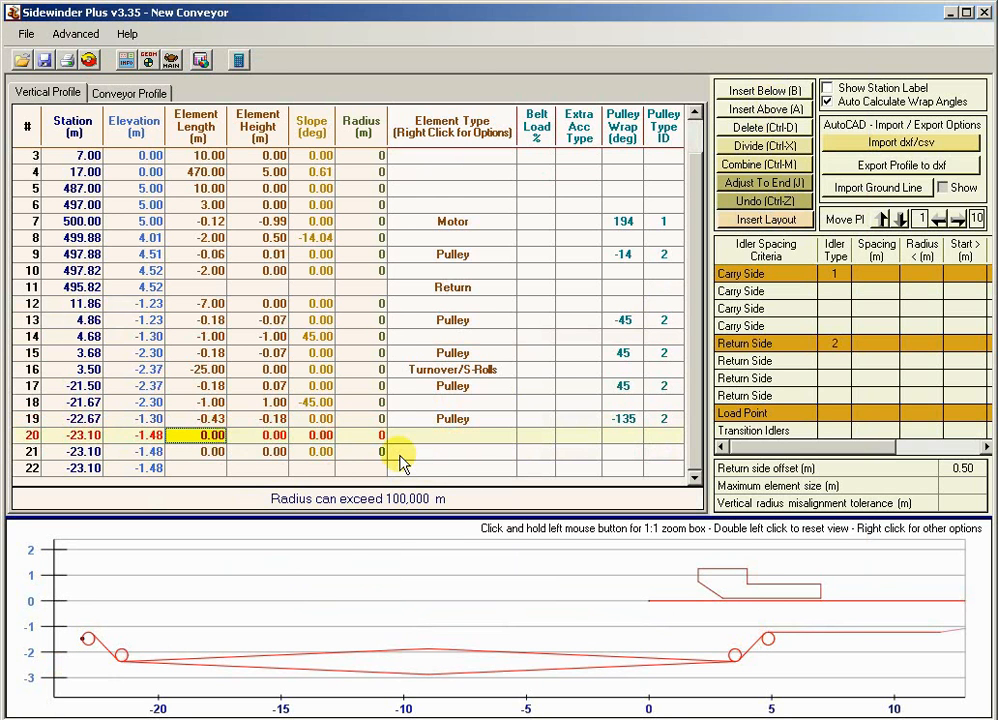
text(-5)
key(Return)
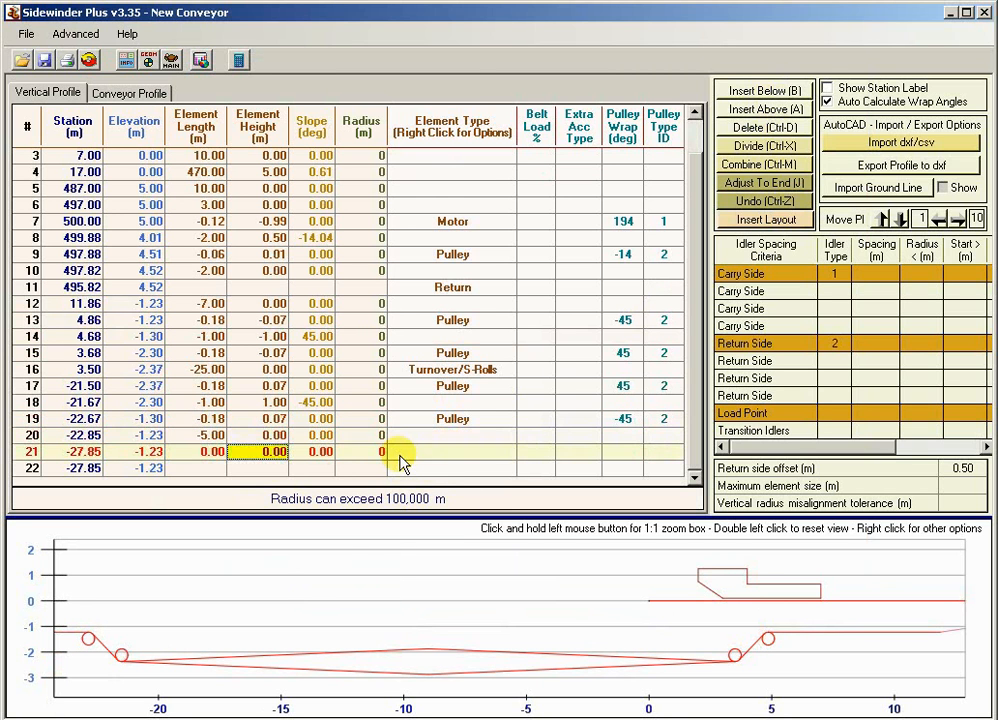
Step: Make the final element after the -5 m section a Pulley with pulley type ID 2
key(Tab)
key(Tab)
key(Tab)
key(Tab)
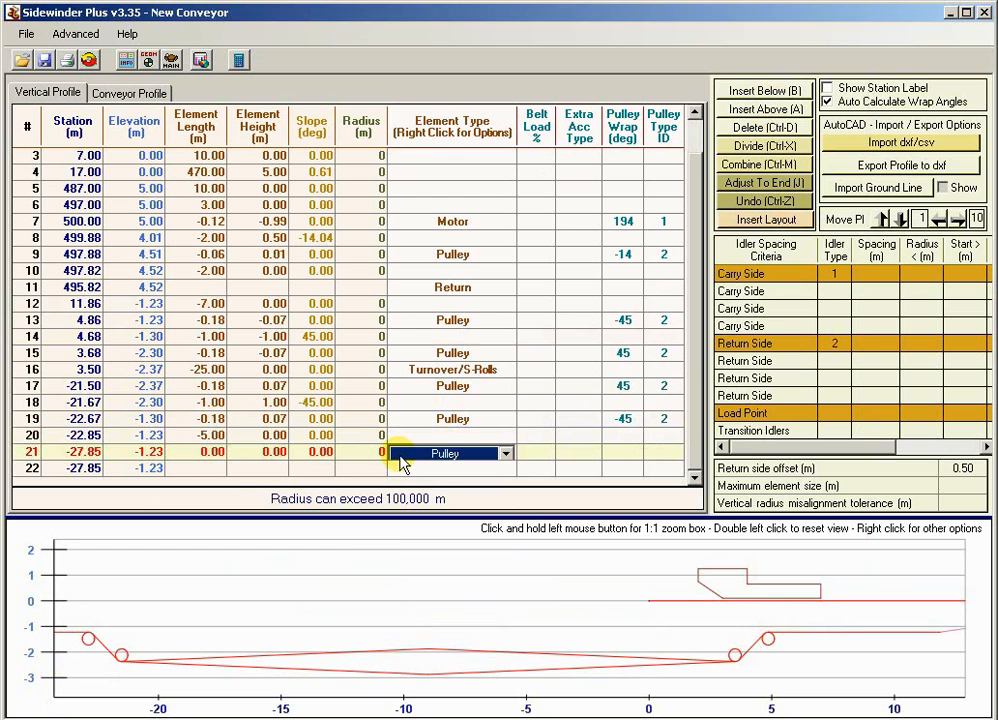
key(Return)
right_click(452, 596)
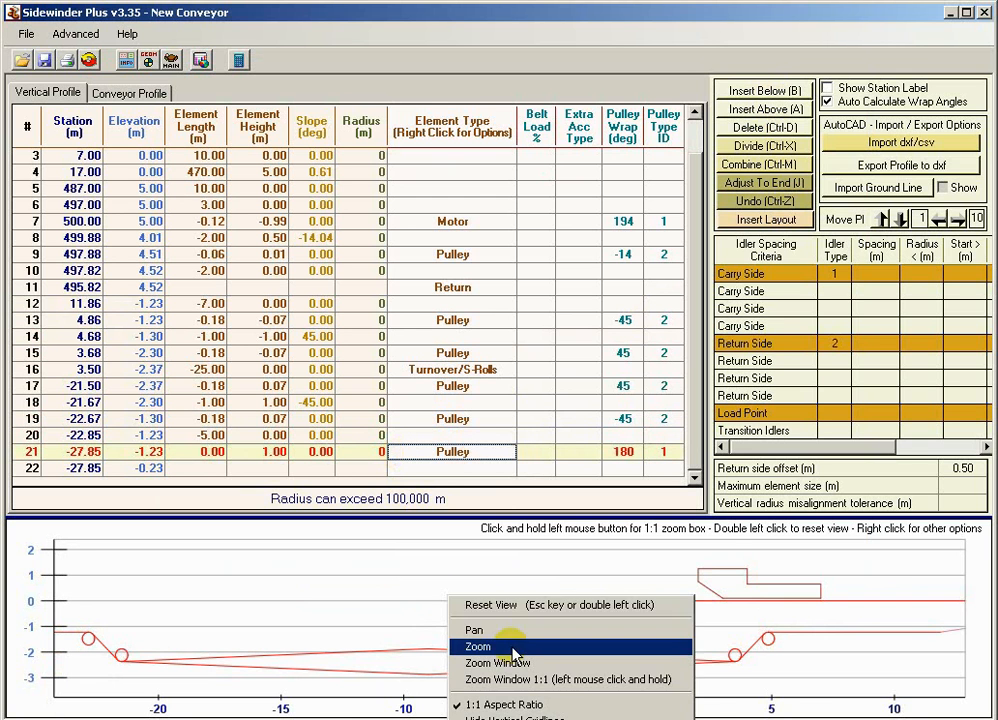
click(479, 586)
drag(510, 622, 512, 658)
click(508, 420)
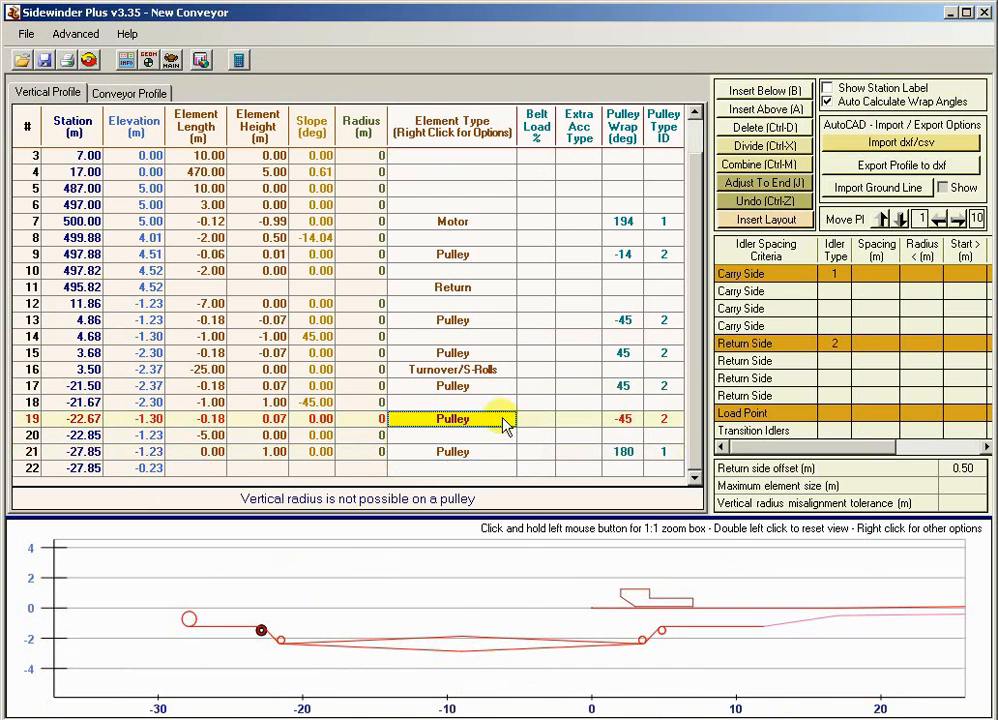
click(660, 453)
text(2)
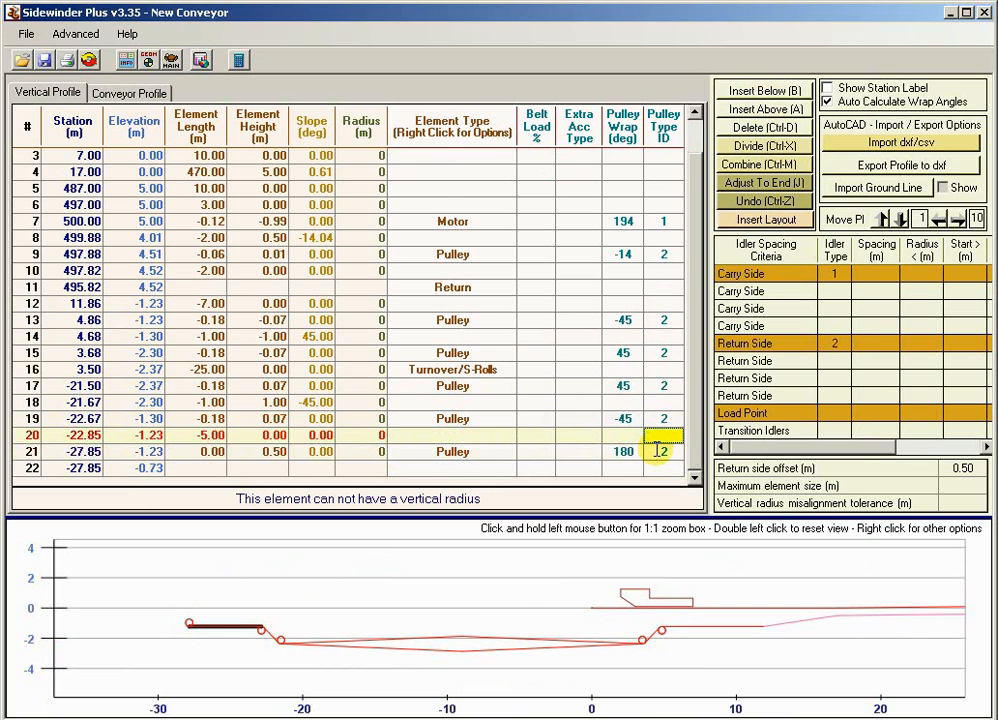
Step: Assign pulley type ID 3 to all four pulleys of the belt turnover
key(Up)
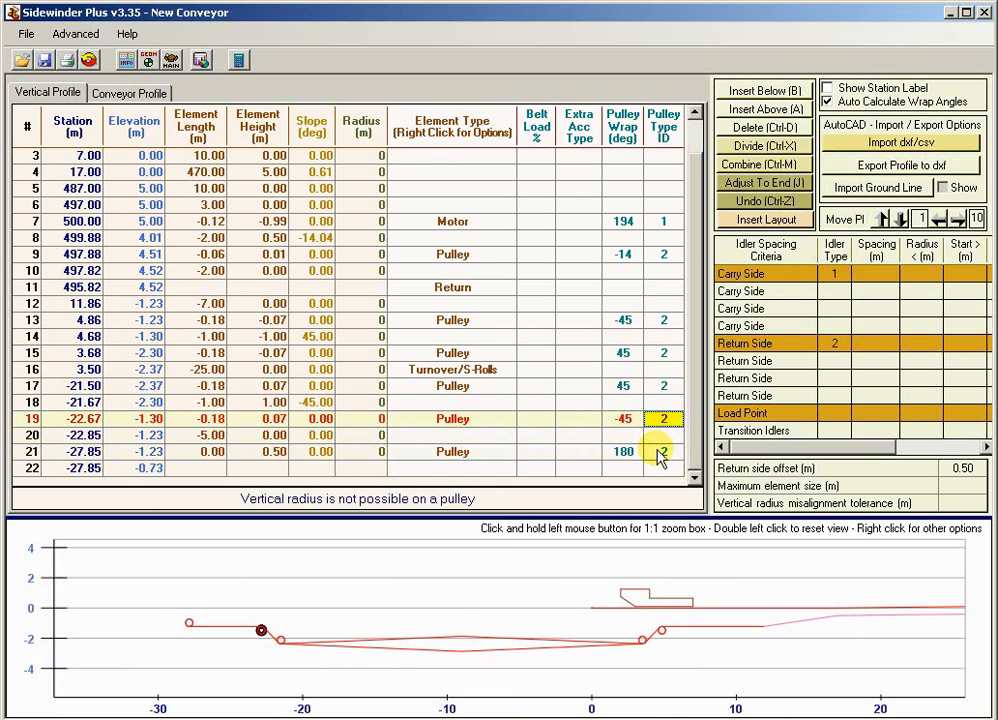
text(3)
key(Up)
key(Up)
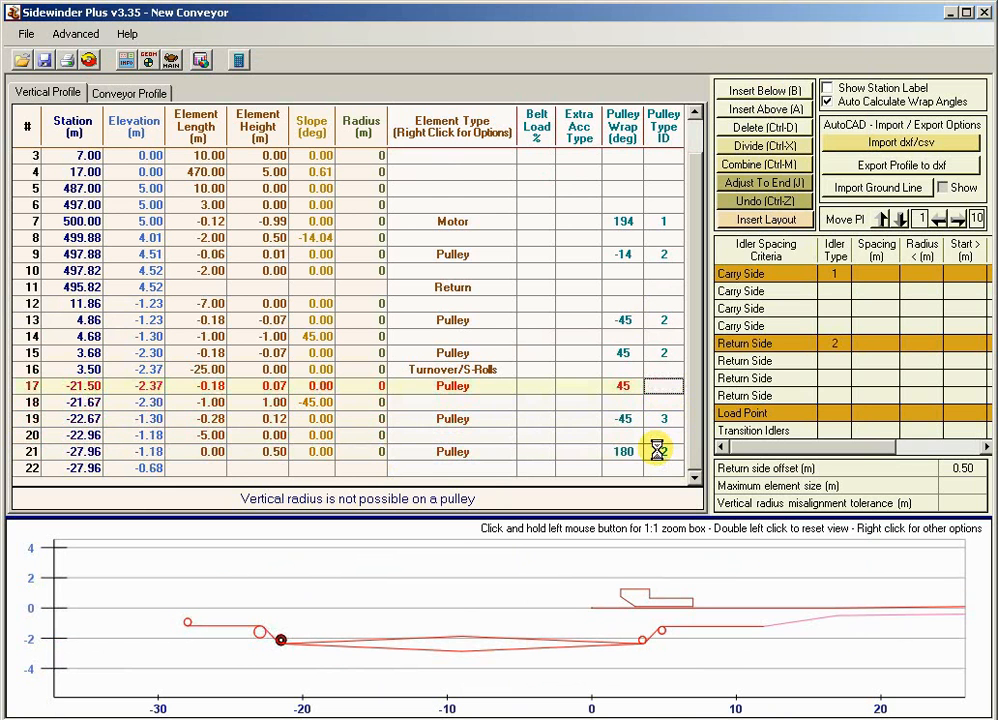
text(3)
key(Up)
key(Up)
text(3)
key(Up)
key(Up)
text(3)
key(Down)
key(Up)
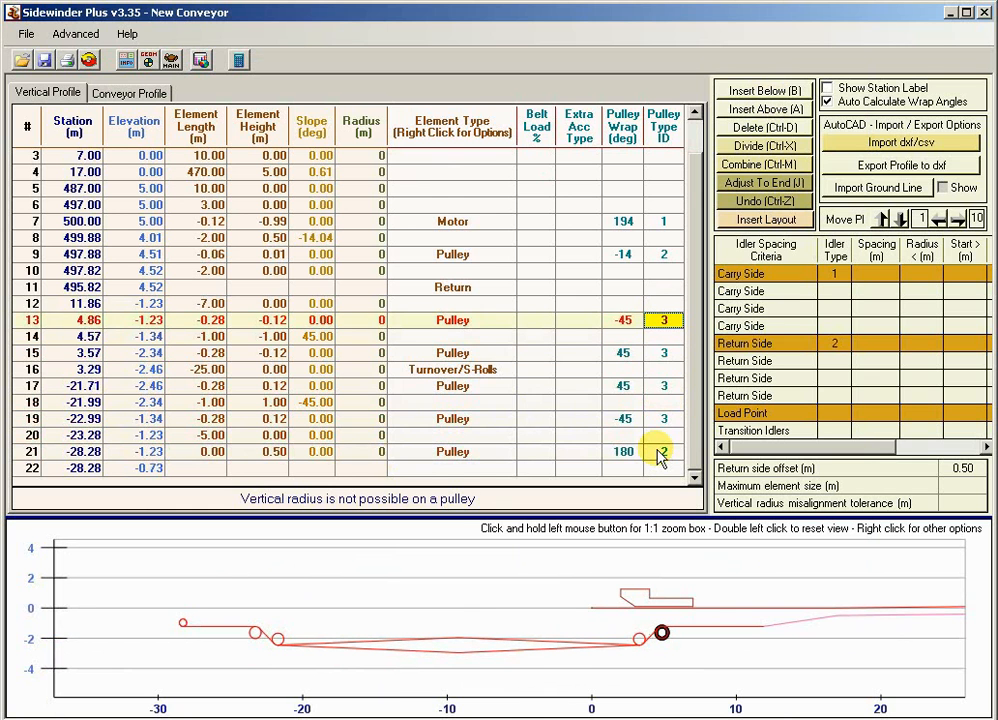
Step: Set a smaller pulley diameter for all type 3 pulleys
right_click(662, 320)
click(712, 333)
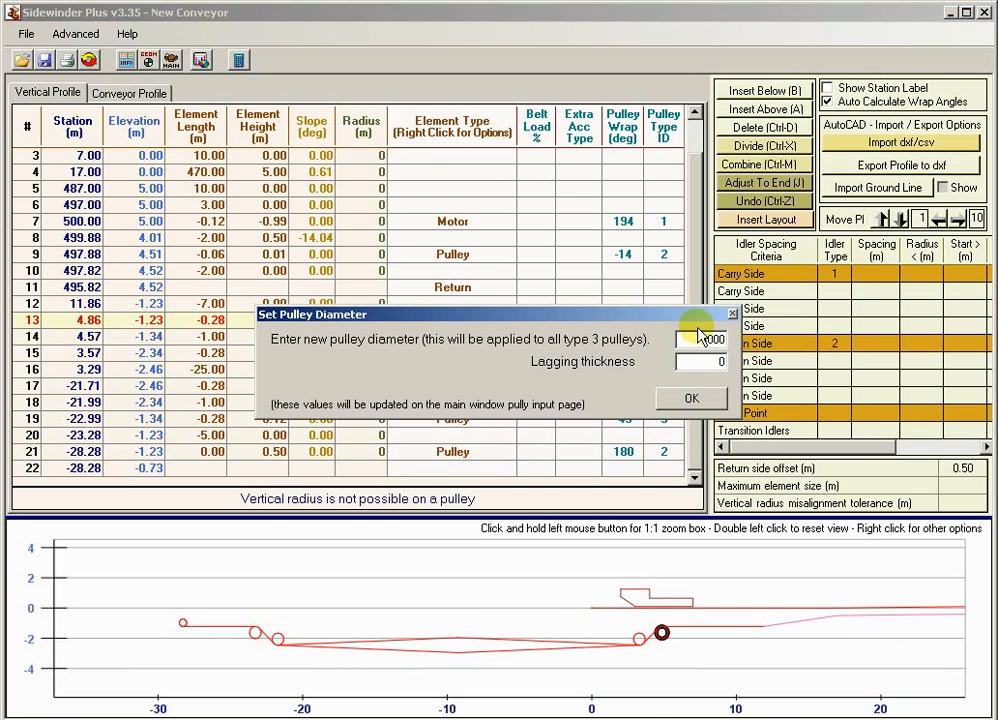
click(689, 398)
Step: Apply Adjust To End at the first element below the Return so the turnover tail layout closes on the start point
click(560, 354)
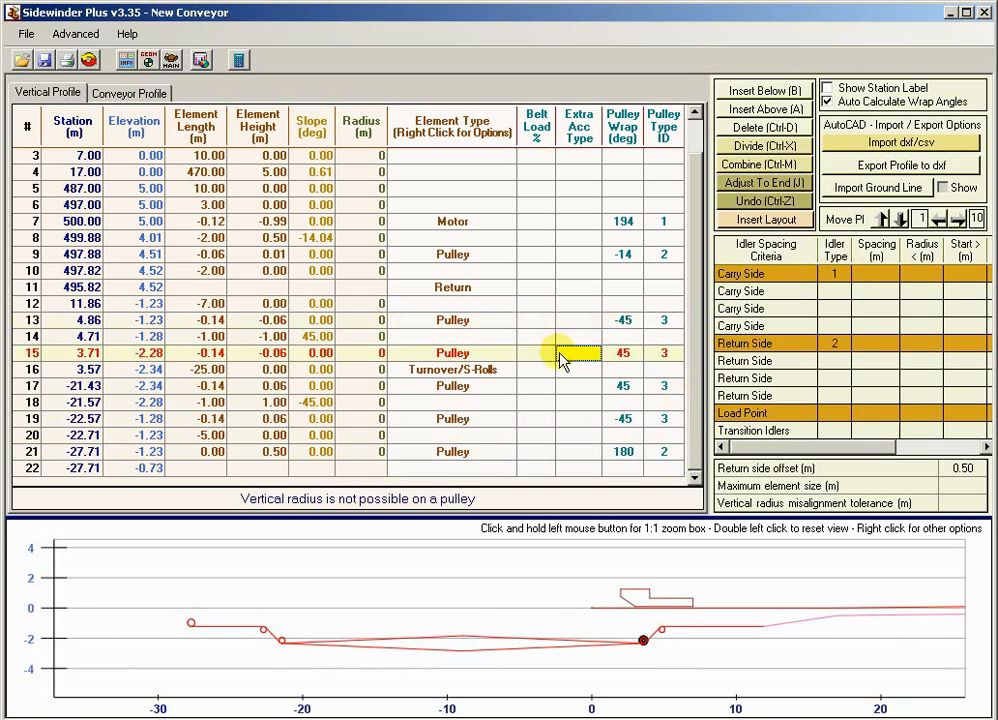
click(512, 303)
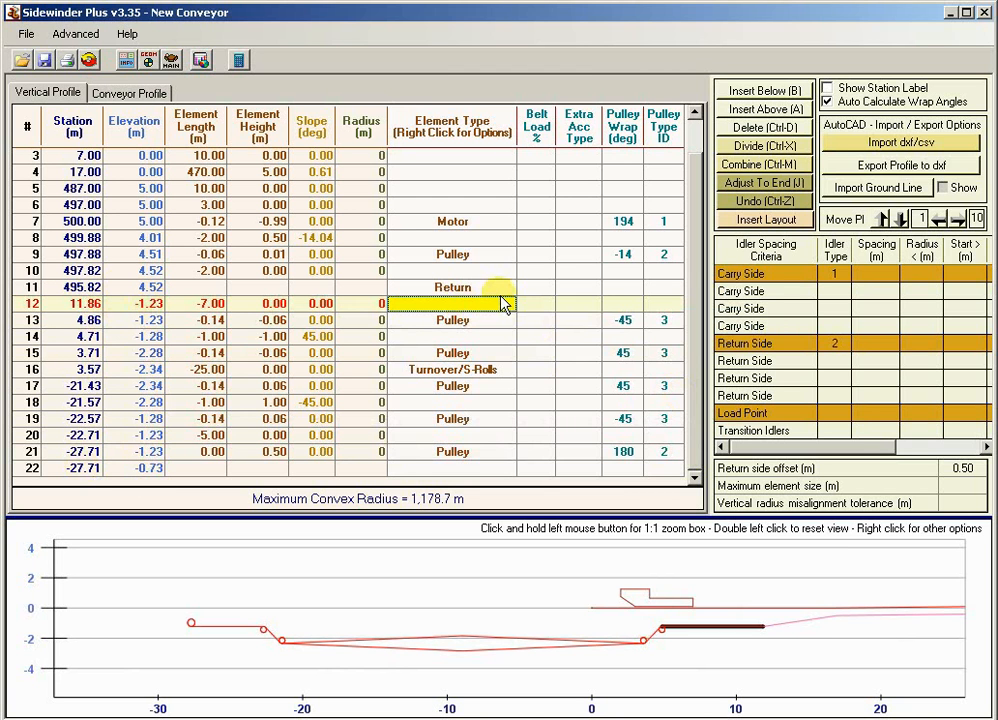
click(379, 306)
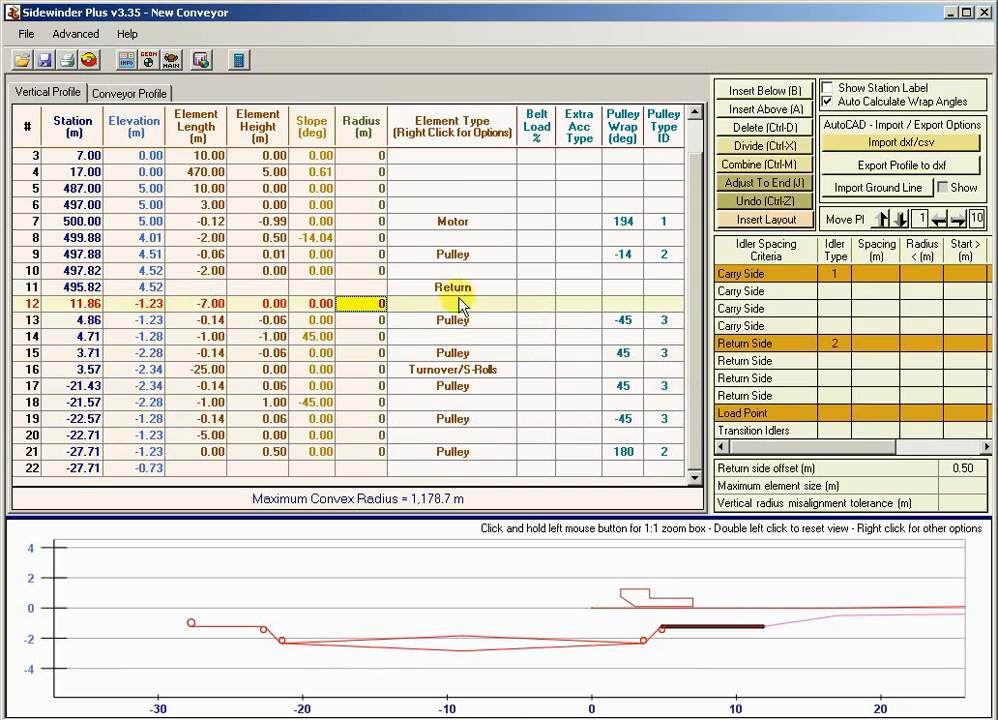
click(742, 190)
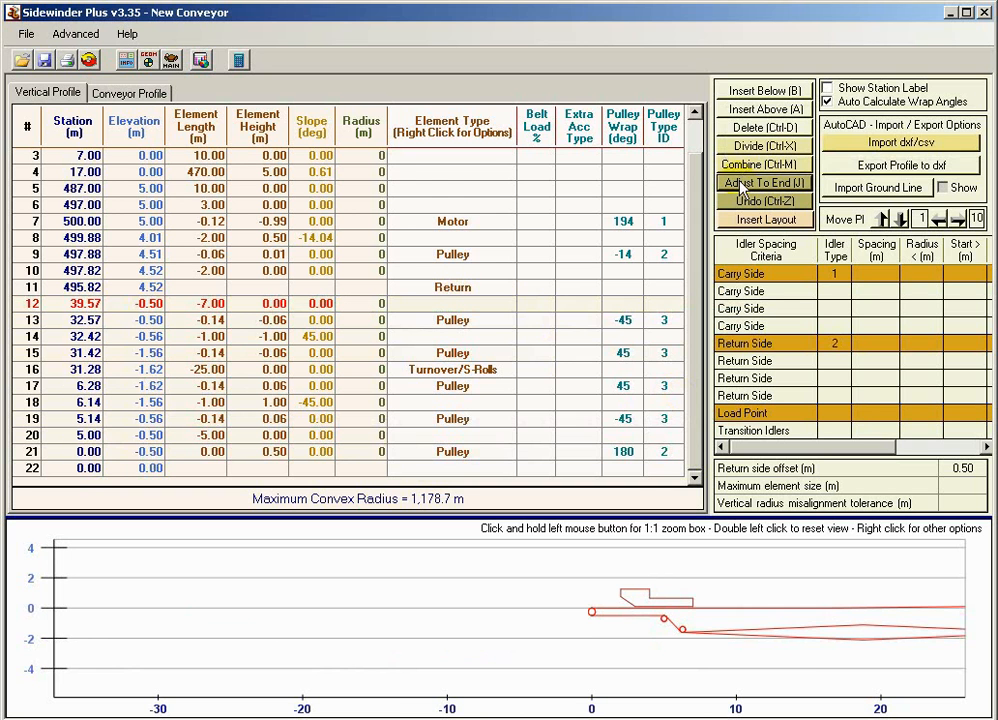
Step: Inspect the closed turnover tail in the profile drawing and restore the view of the whole conveyor
right_click(760, 607)
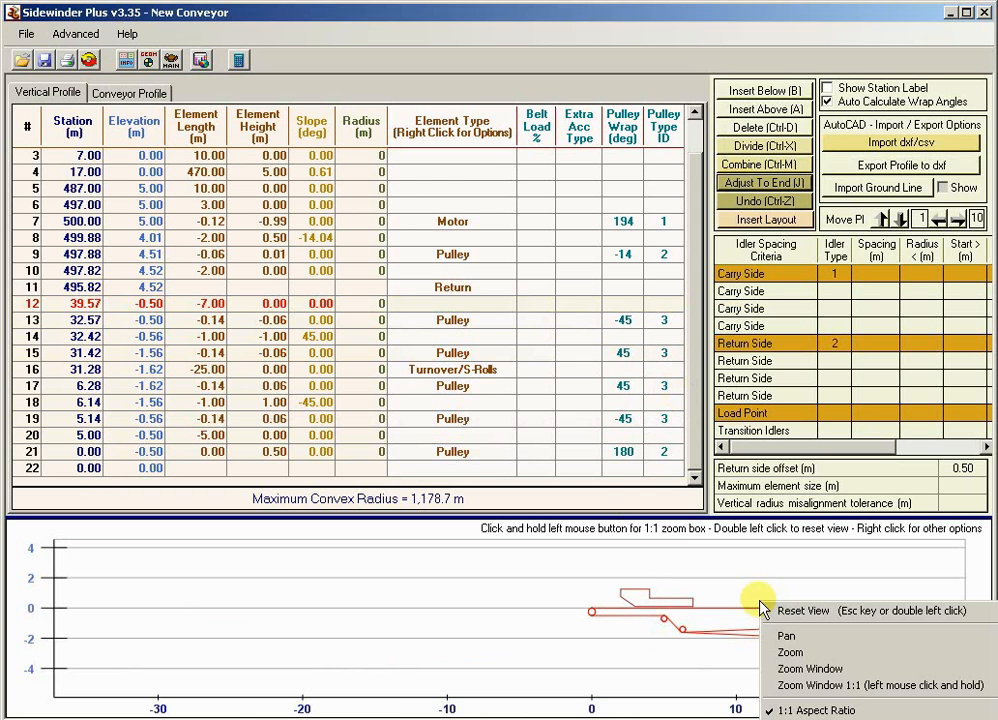
click(772, 632)
drag(775, 632, 412, 624)
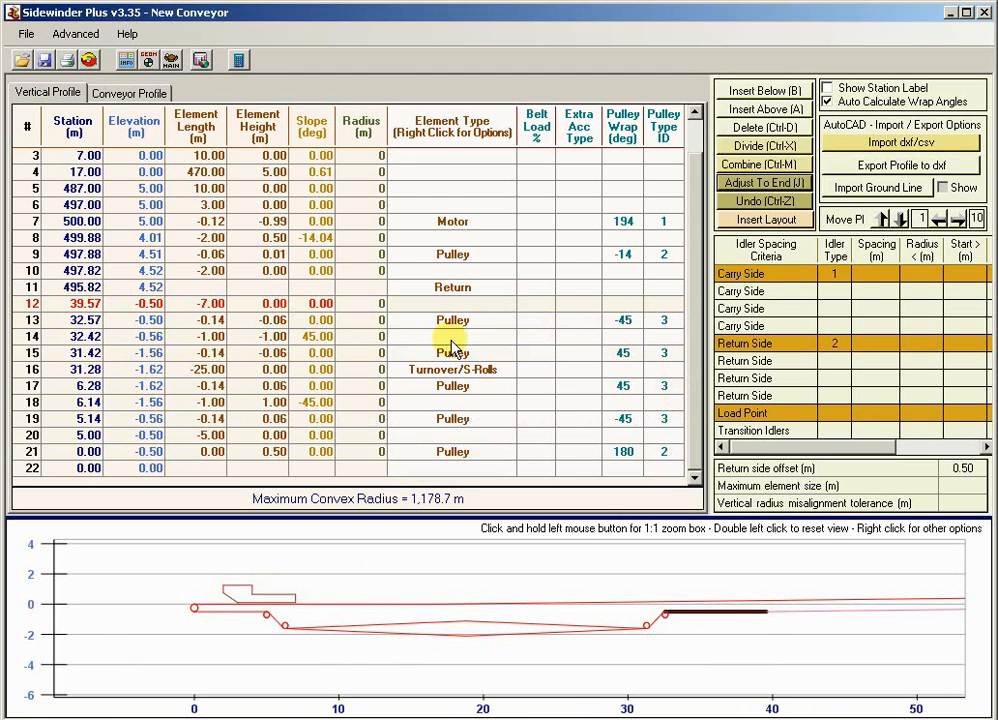
click(74, 306)
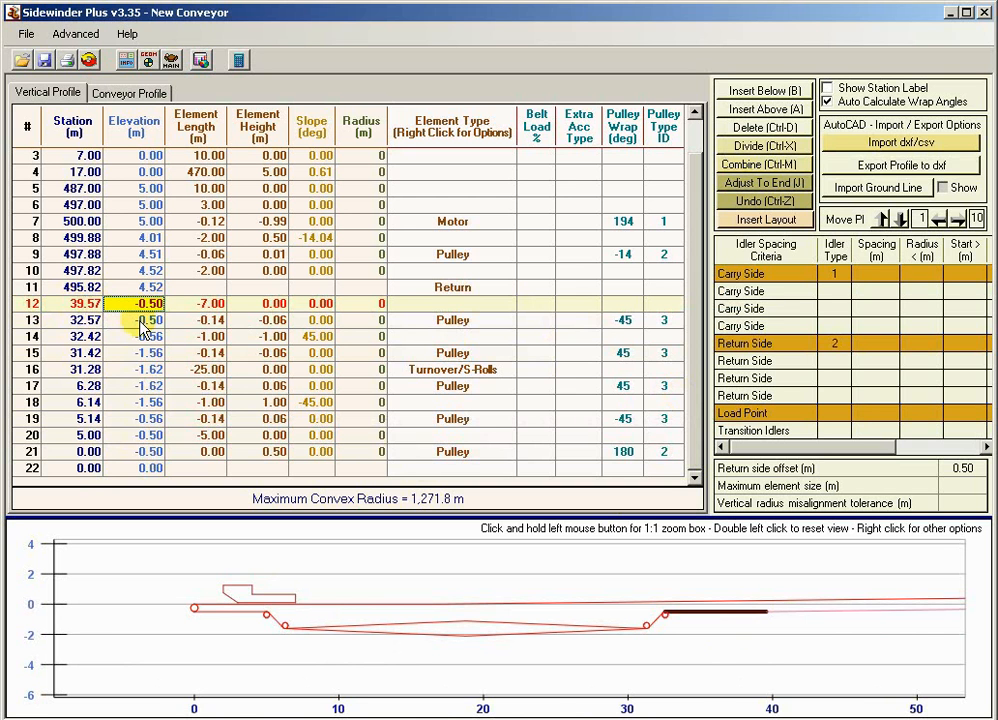
right_click(557, 574)
click(615, 629)
drag(608, 624, 606, 704)
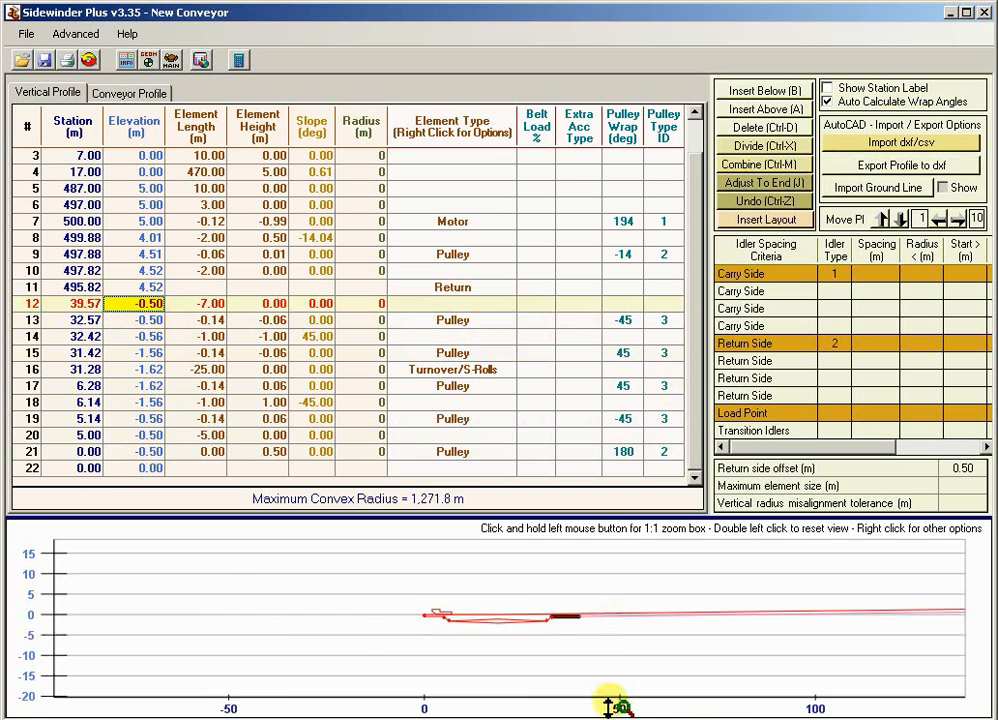
drag(605, 616, 607, 660)
right_click(595, 619)
click(626, 630)
double_click(626, 630)
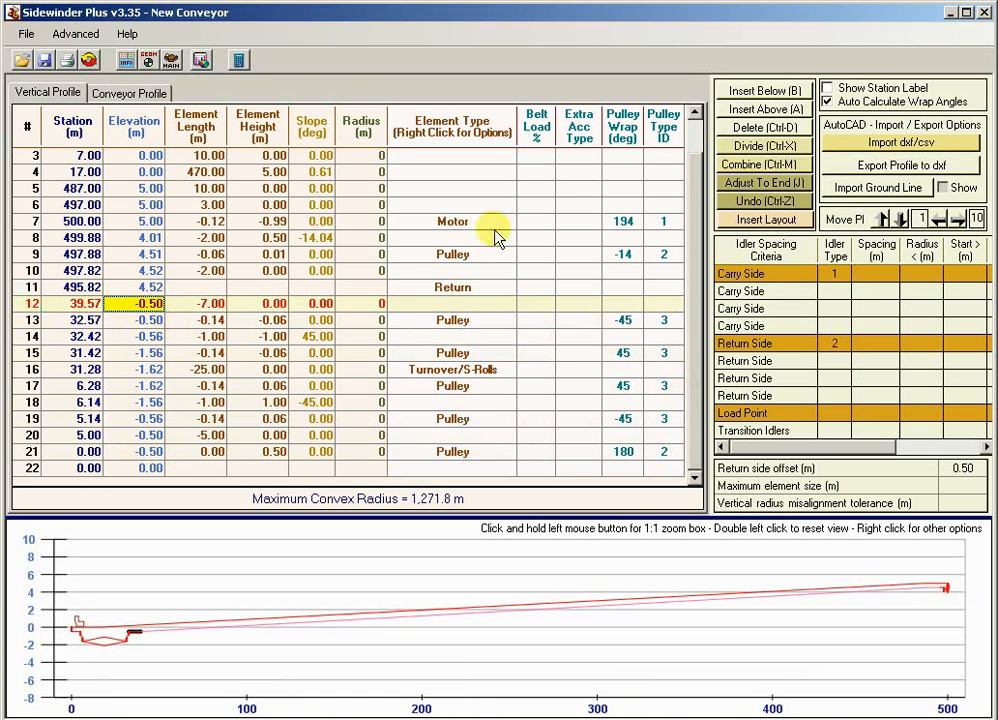
Step: Divide the 470 m carry-side element starting at station 17 into 6 equal elements
click(393, 174)
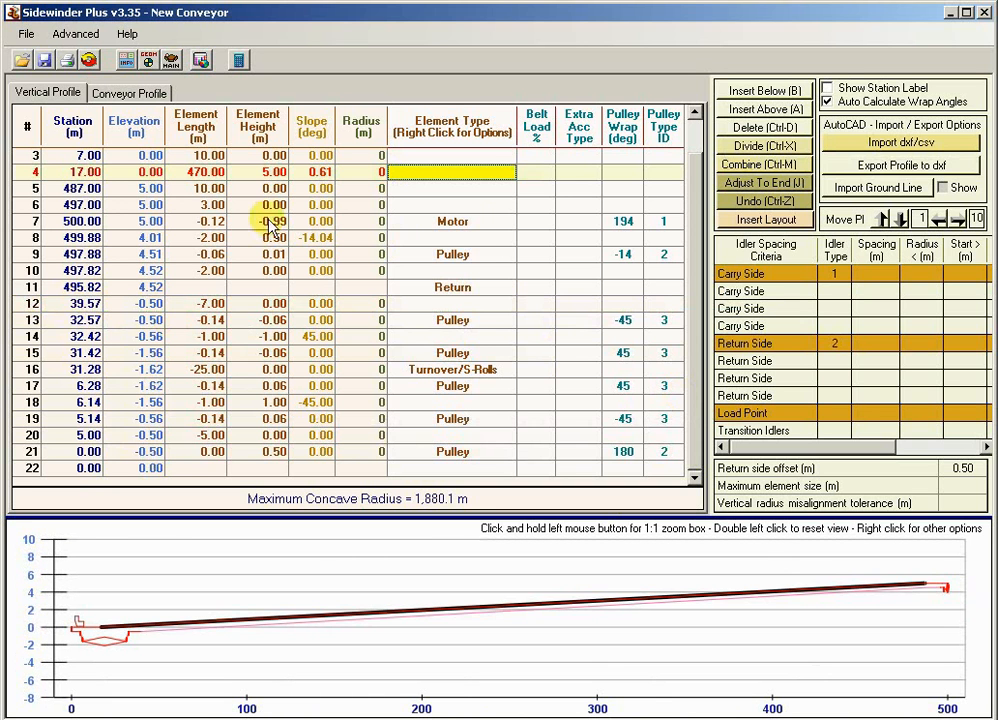
click(450, 287)
scroll(383, 210, up, 1)
click(381, 206)
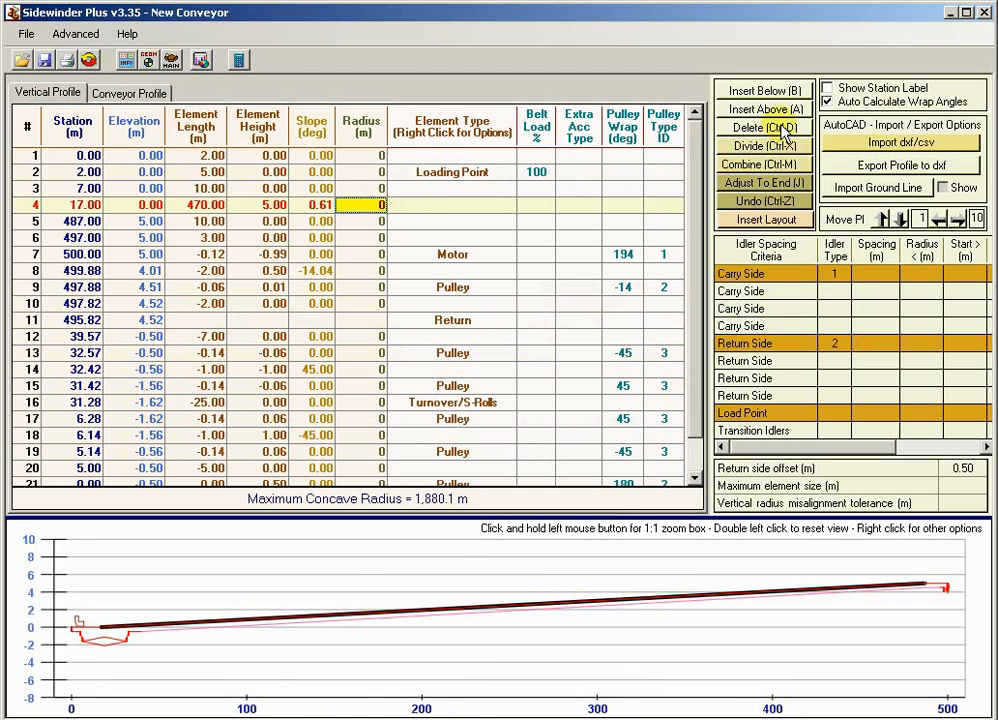
click(766, 145)
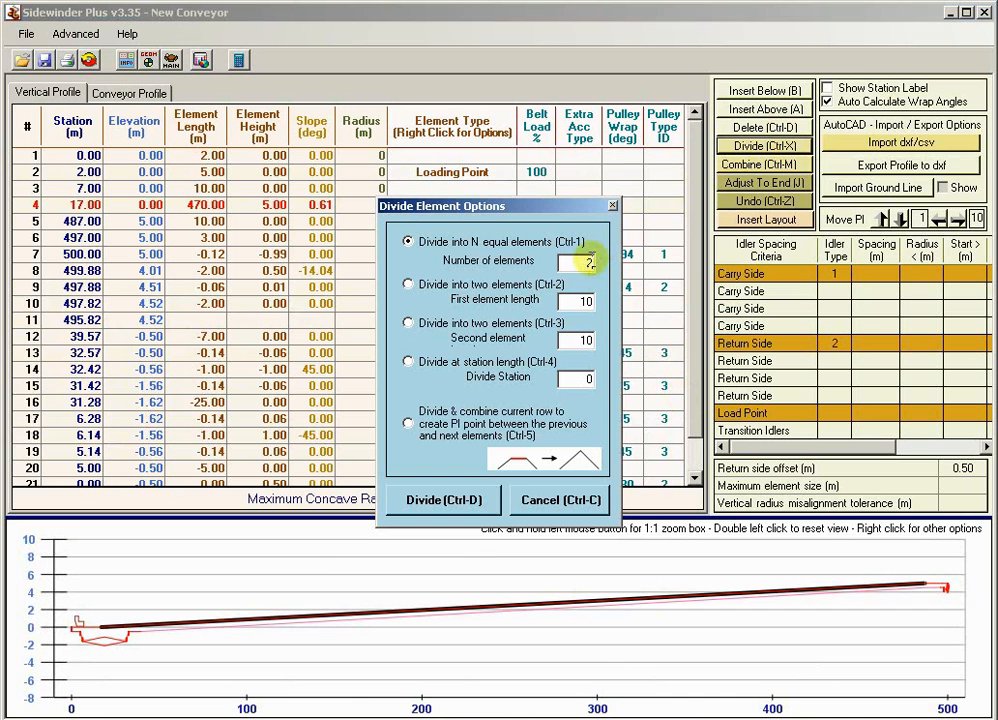
double_click(590, 261)
text(6)
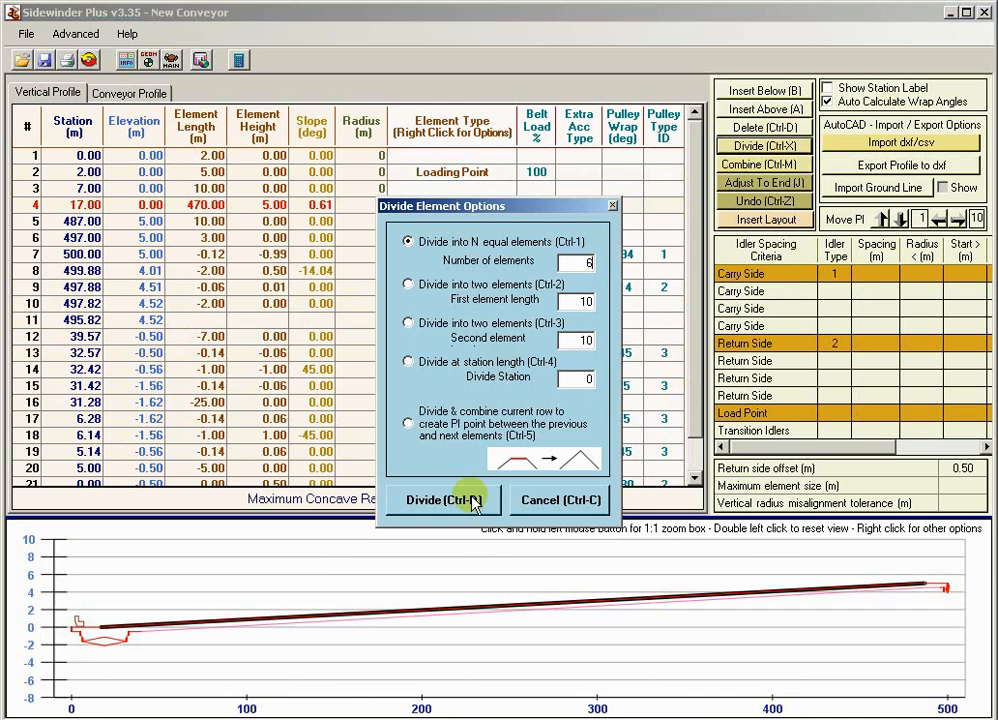
click(457, 499)
Step: Set the element height to 5 m at station 252 and to -12 m for the element just after it
click(255, 242)
click(194, 252)
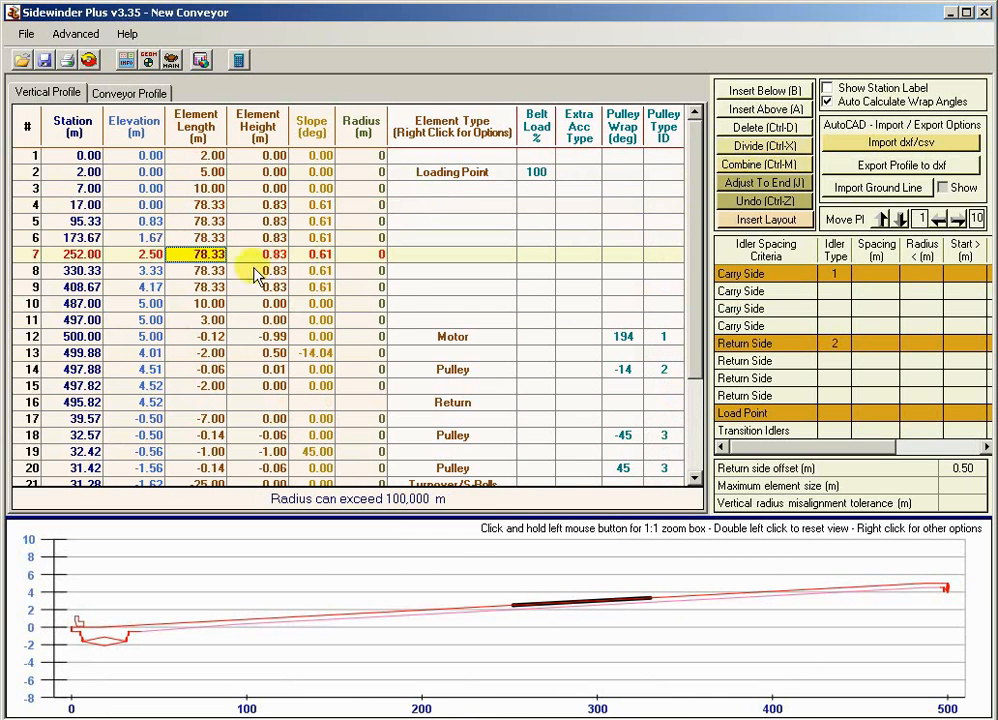
key(Tab)
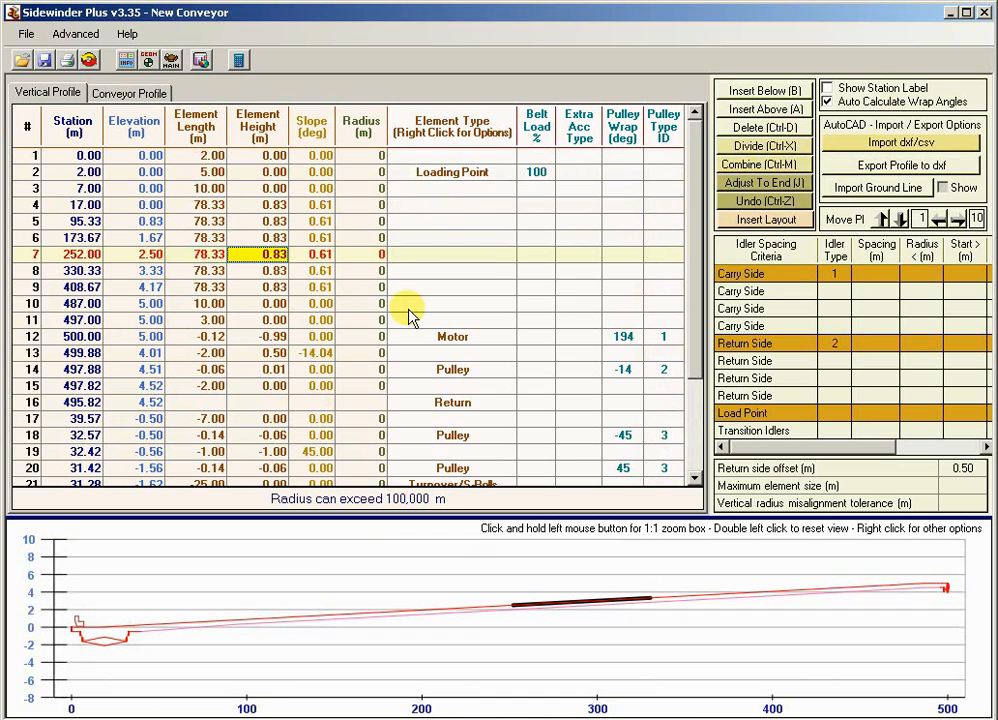
text(5)
key(Return)
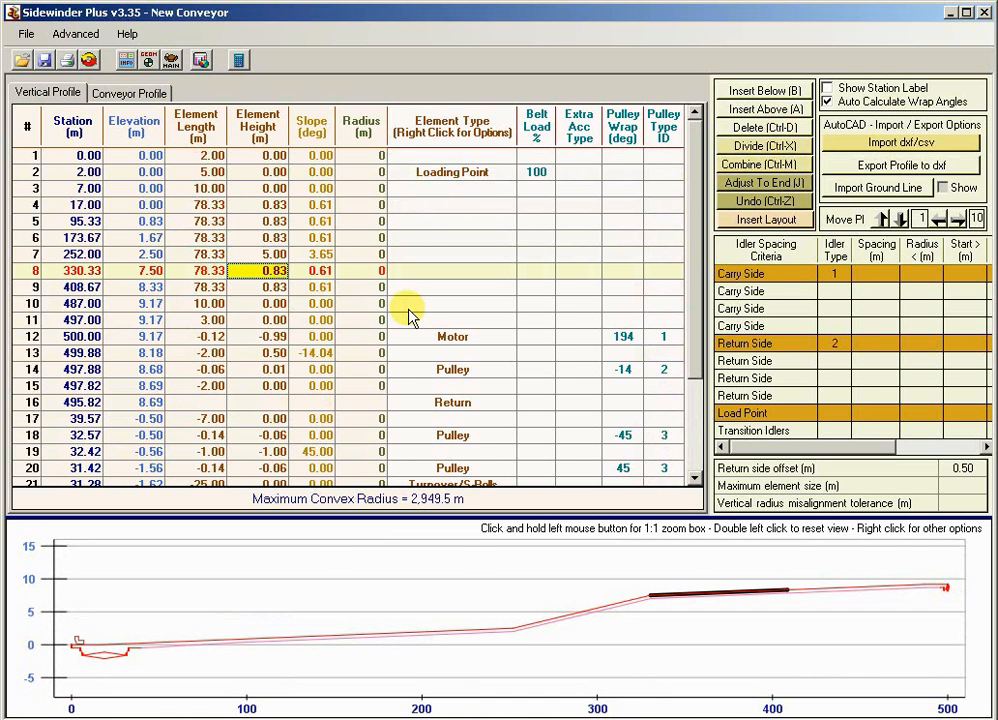
text(-12)
key(Return)
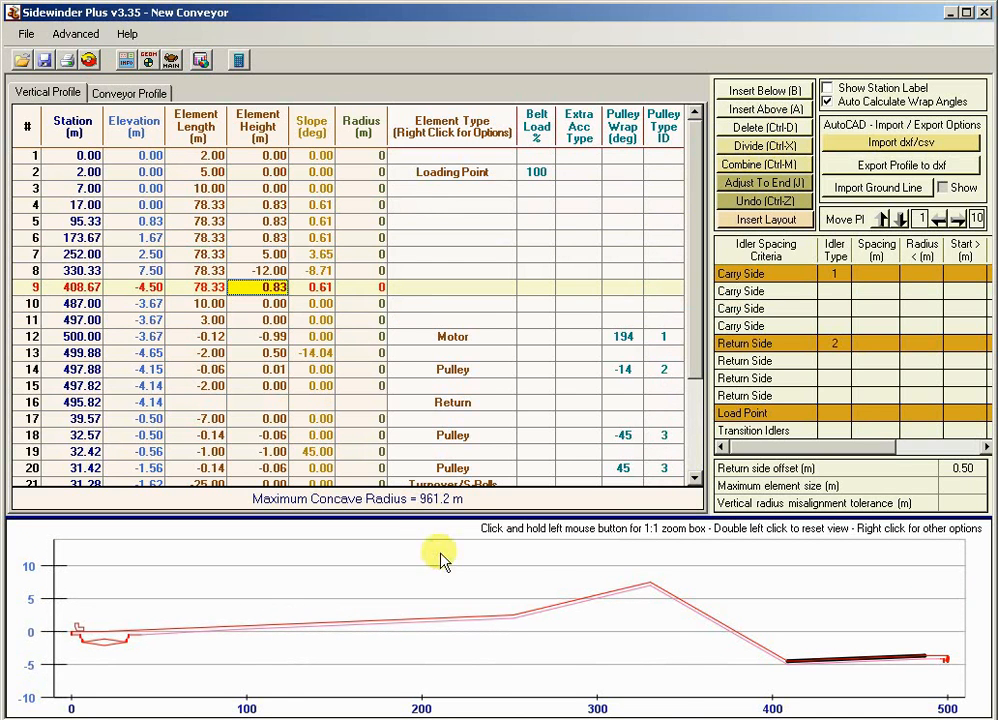
Step: Examine how the Return element and the turnover tail elements down to the end station follow the reshaped carry side
click(455, 418)
click(455, 402)
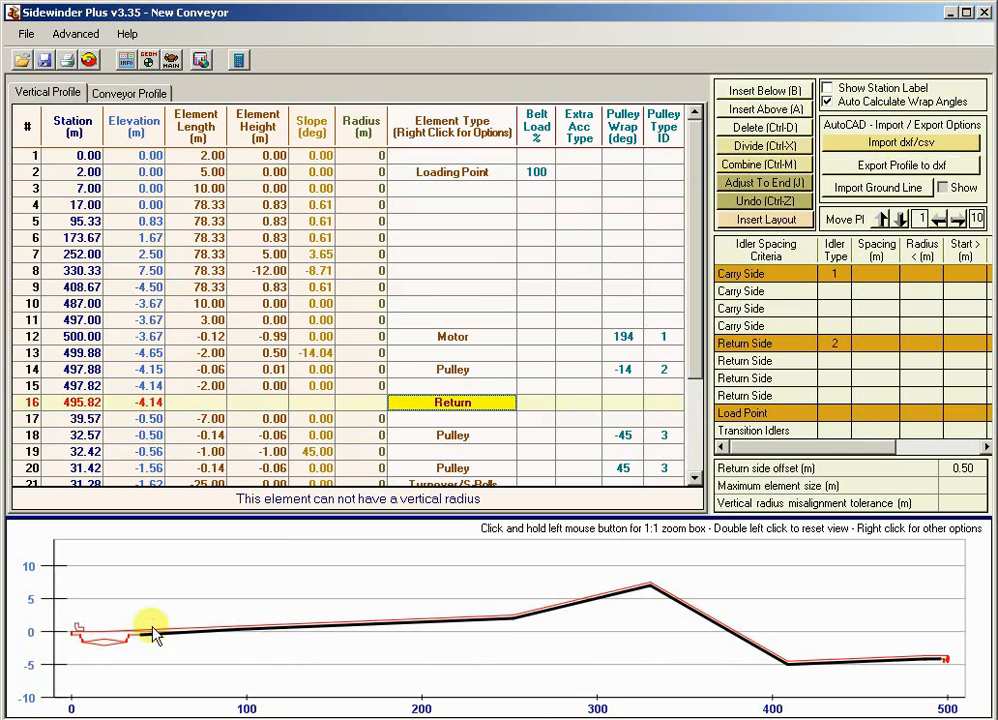
click(275, 438)
scroll(275, 438, down, 3)
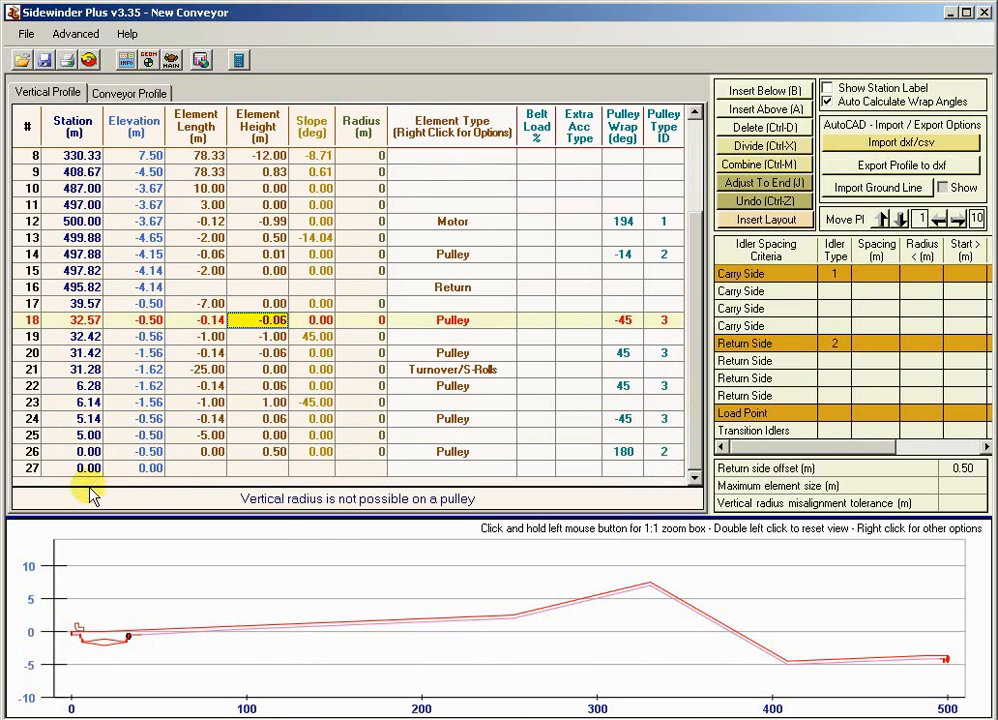
click(84, 470)
click(139, 469)
click(190, 419)
click(262, 337)
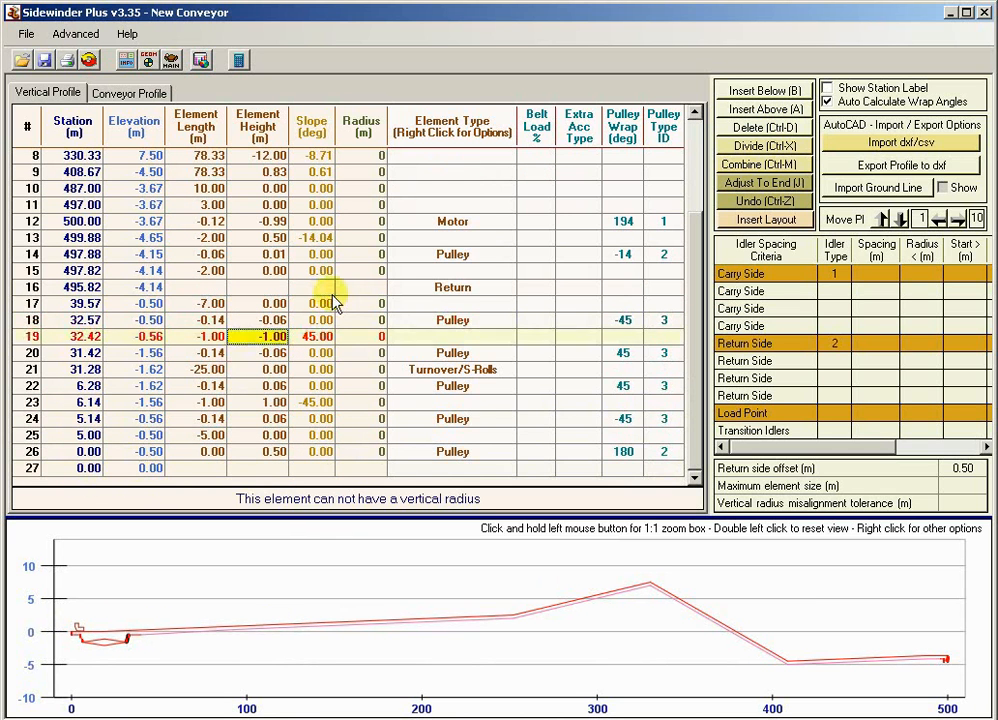
click(330, 290)
click(452, 304)
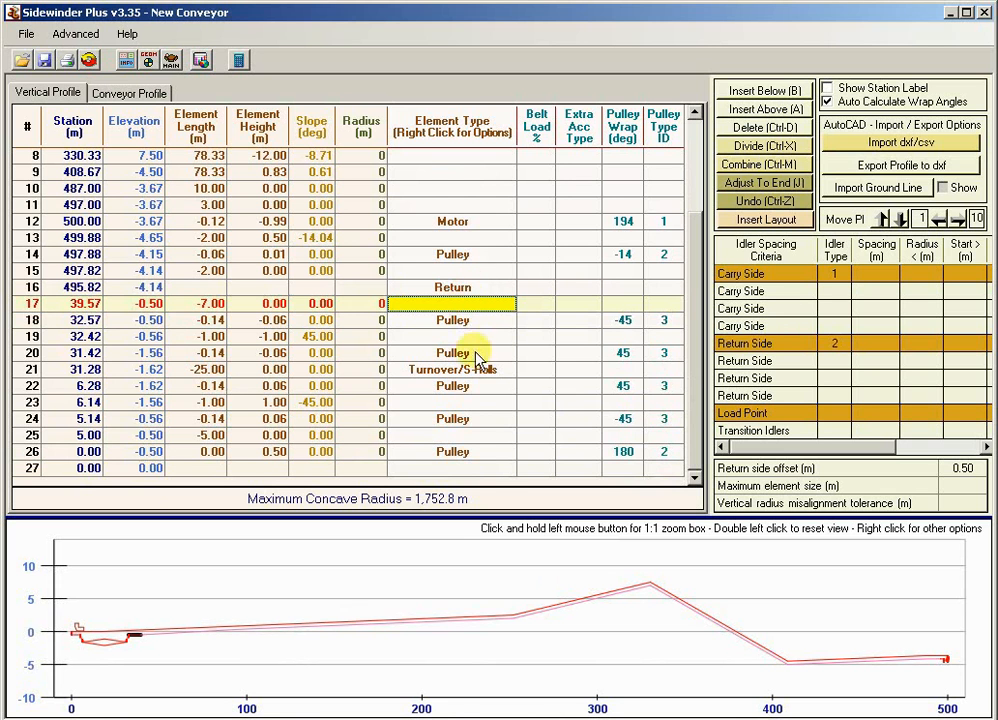
click(425, 205)
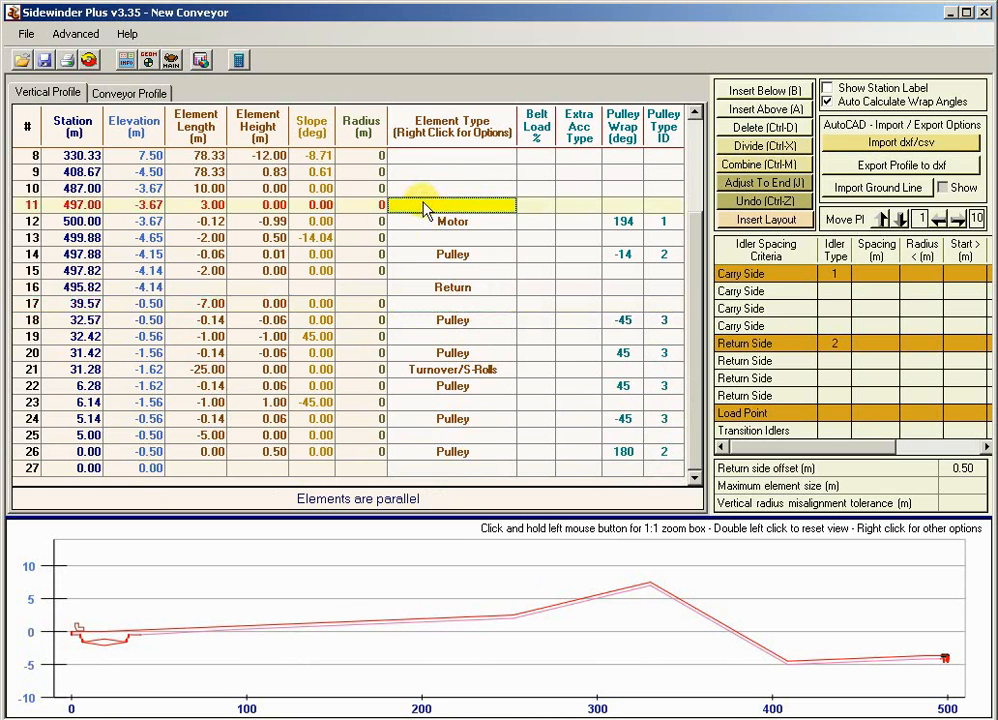
Step: Give the crest at station 330.33 a vertical radius of 350 m
scroll(438, 240, up, 3)
click(370, 255)
key(Down)
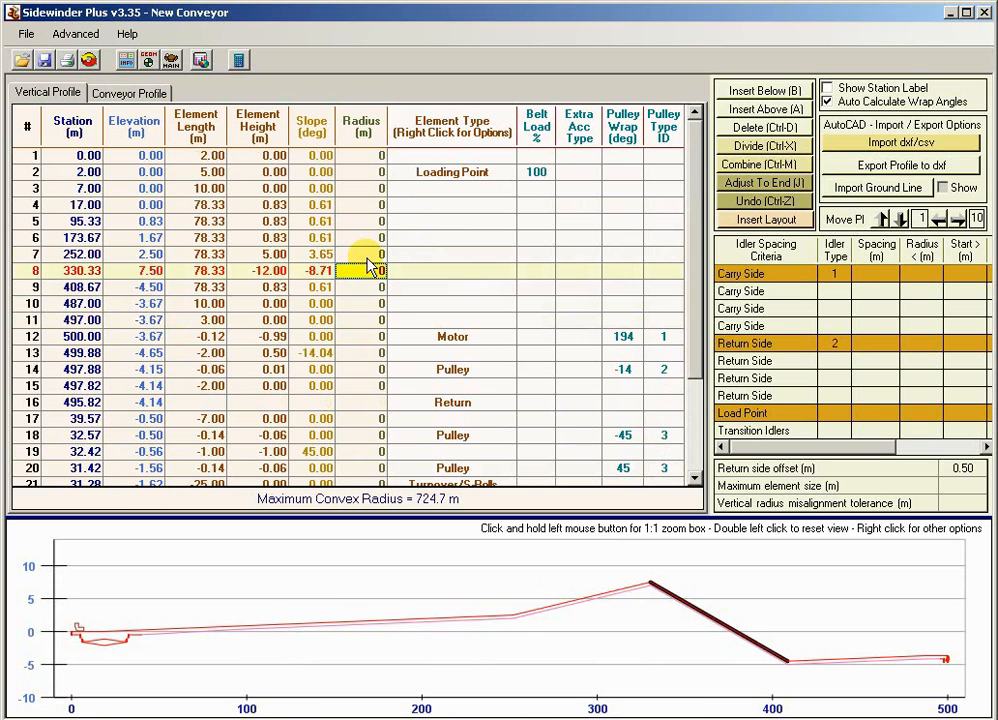
text(350)
key(Return)
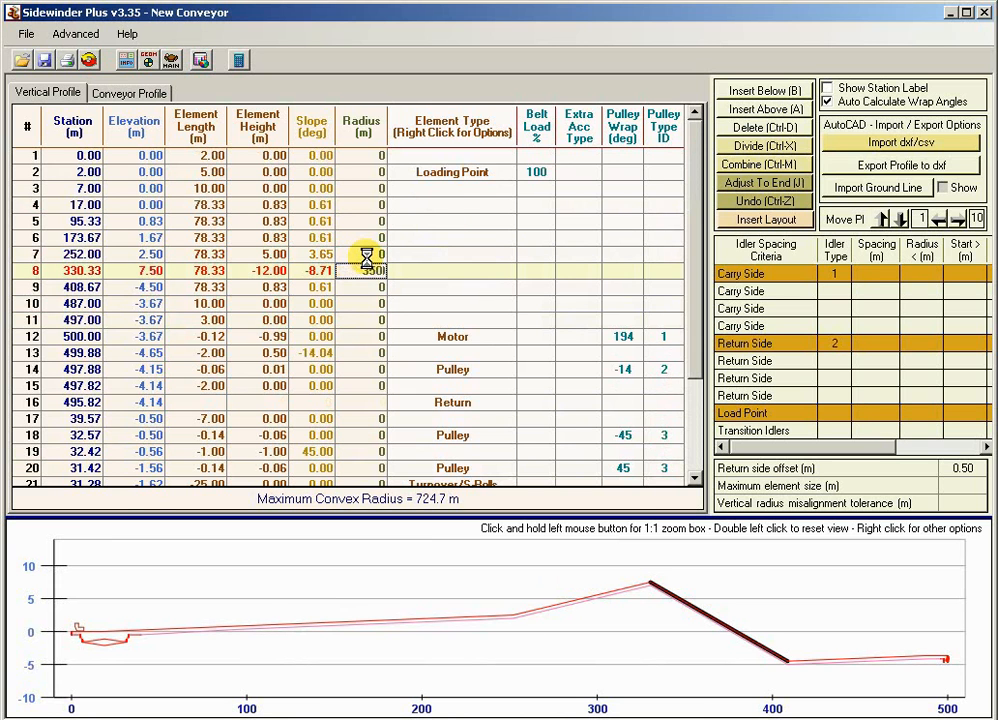
click(367, 258)
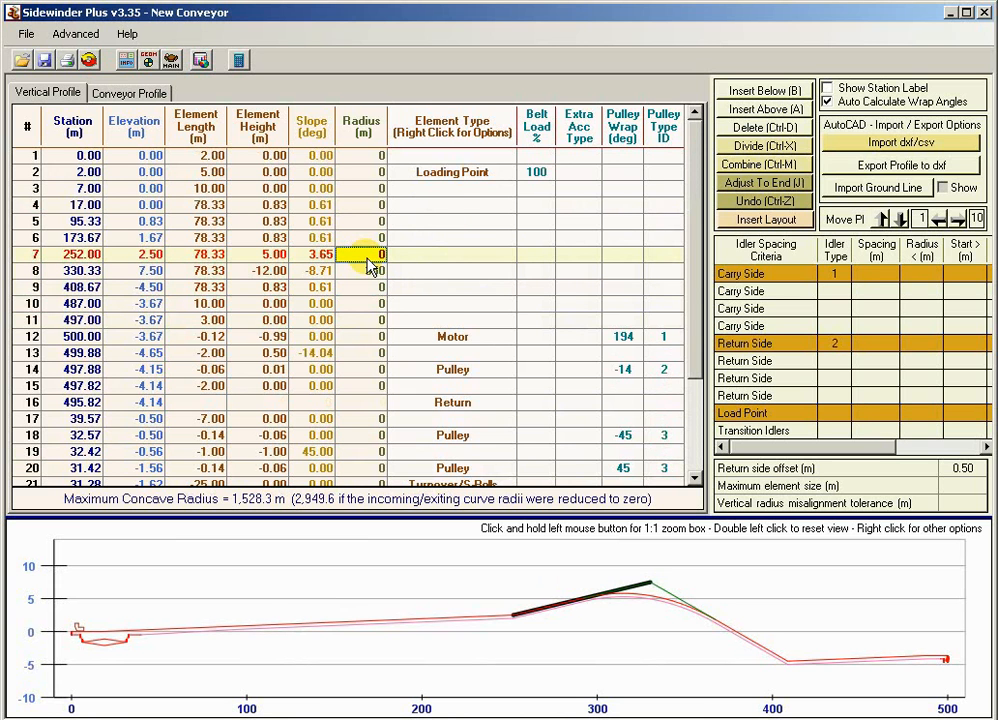
key(Down)
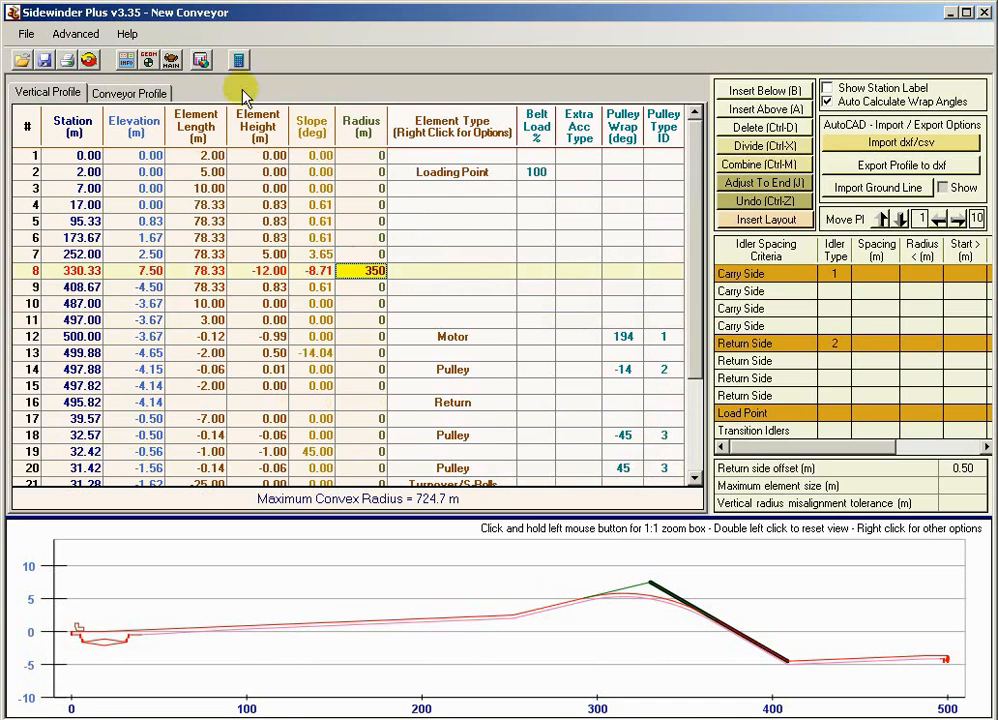
Step: Review the conveyor profile's carry and return elements, including the curve segments, and return to the vertical profile
click(130, 92)
click(285, 213)
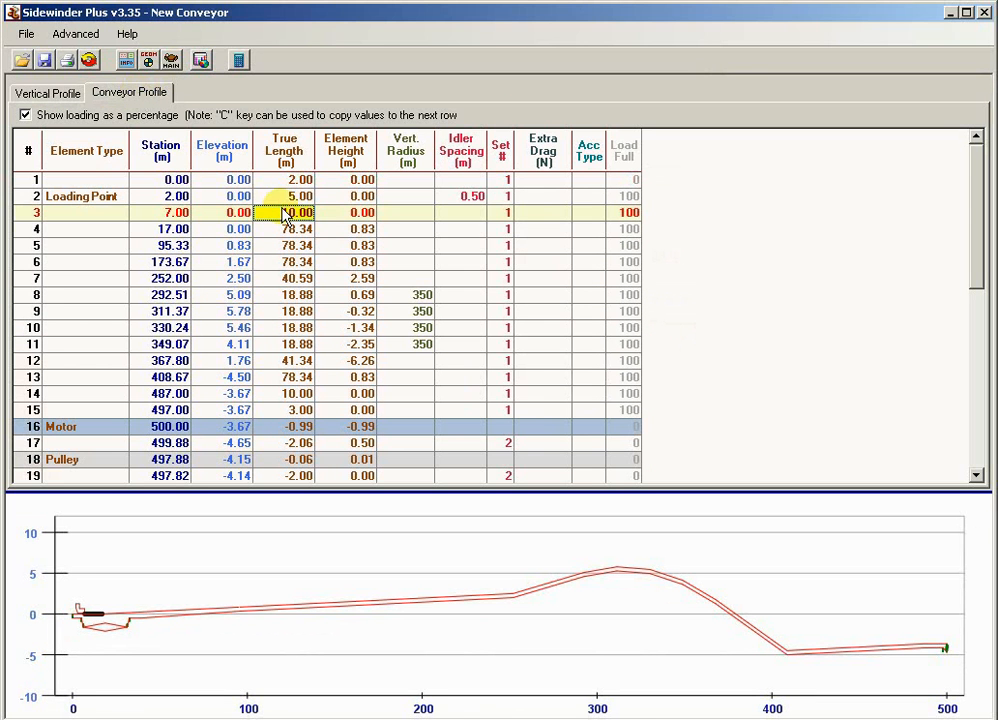
key(Down)
key(Down)
key(Down)
key(Down)
key(Down)
key(Down)
key(Down)
key(Down)
key(Down)
key(Down)
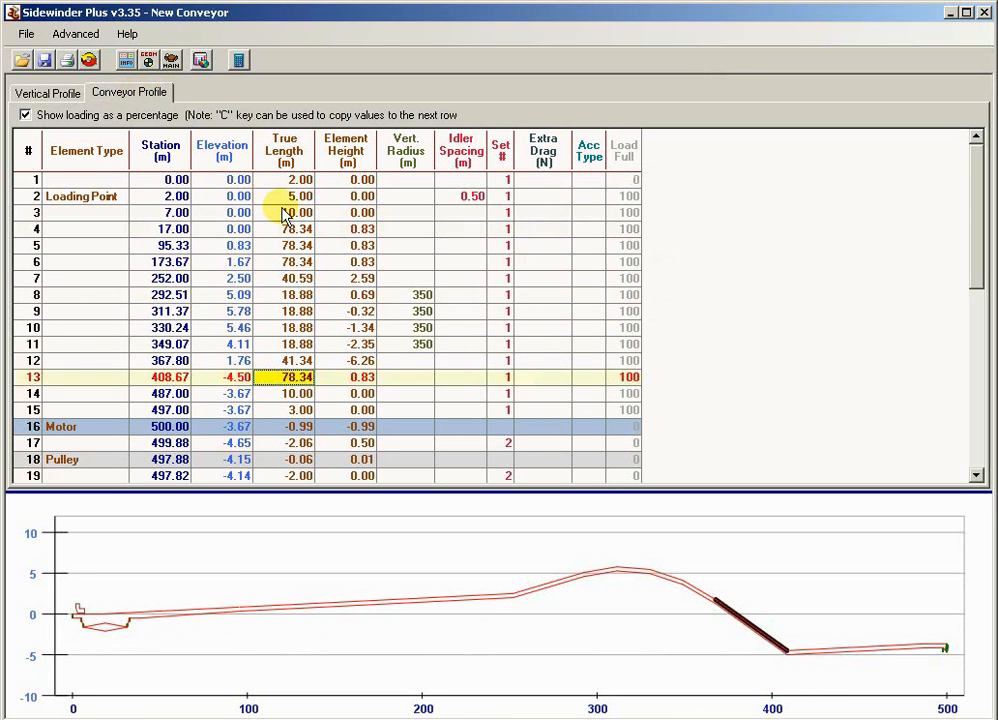
key(Down)
key(Down)
key(Down)
key(Down)
key(Down)
key(Down)
key(Down)
key(Down)
key(Down)
key(Down)
key(Down)
key(Down)
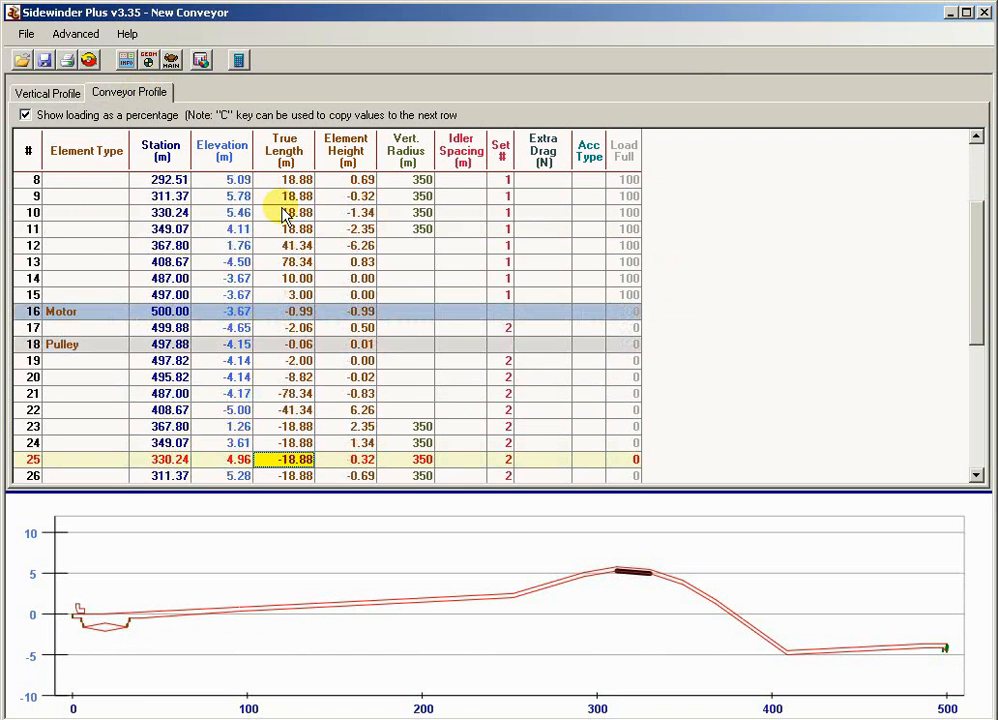
key(Down)
key(Down)
key(Down)
key(Down)
key(Down)
key(Down)
key(Down)
key(Down)
key(Down)
key(Down)
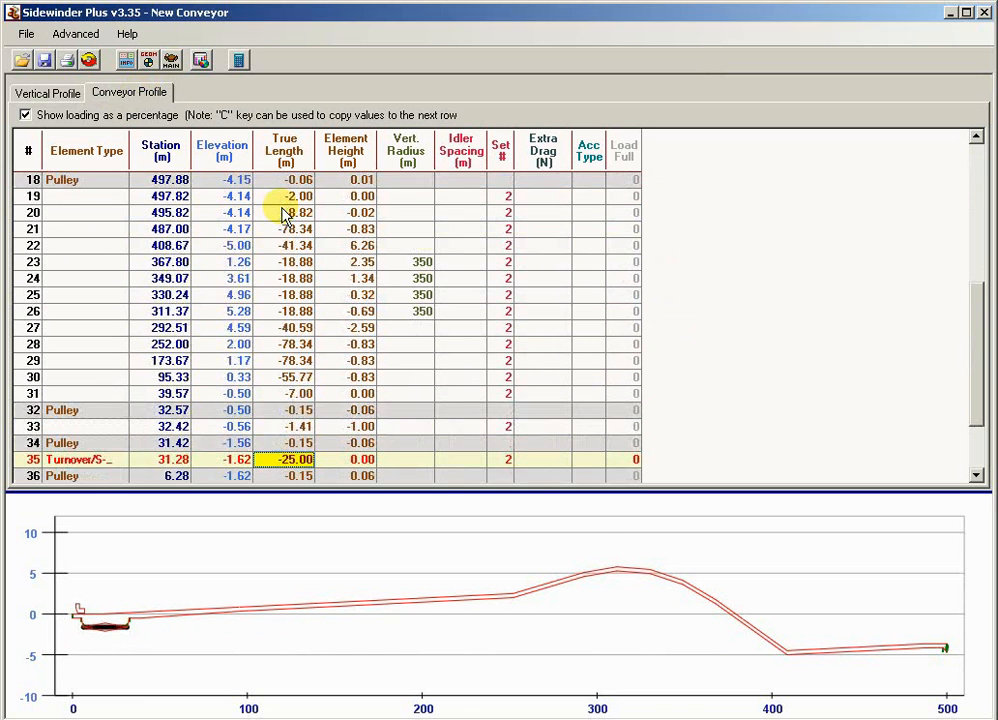
key(Up)
key(Up)
key(Up)
key(Up)
key(Up)
key(Up)
key(Up)
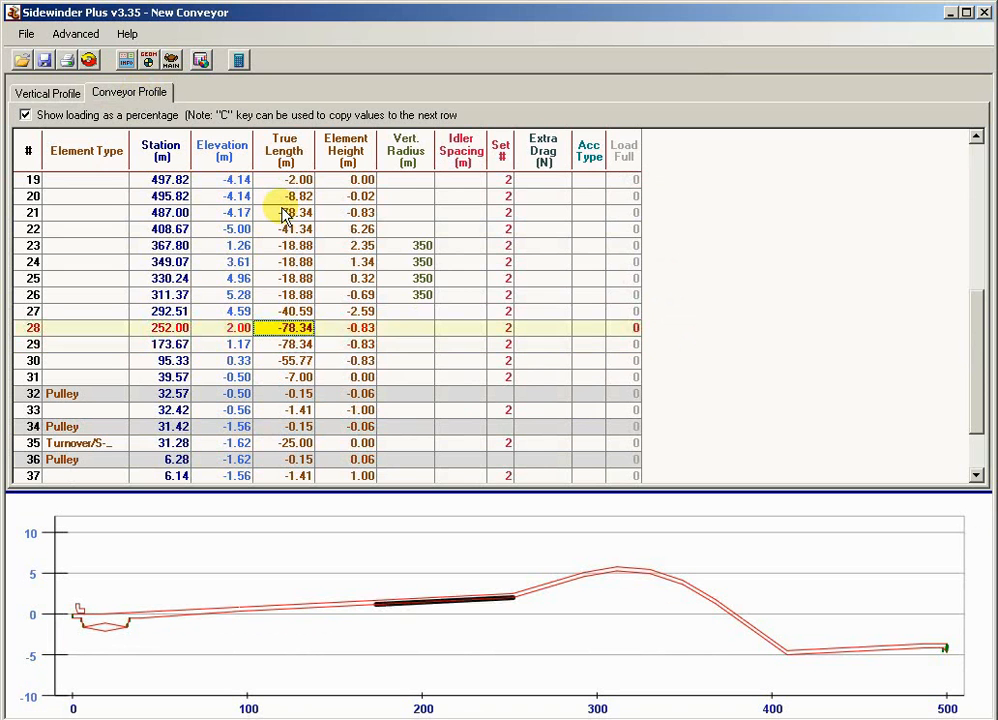
key(Up)
key(Up)
key(Up)
key(Up)
key(Up)
key(Up)
key(Up)
key(Up)
key(Up)
key(Up)
key(Up)
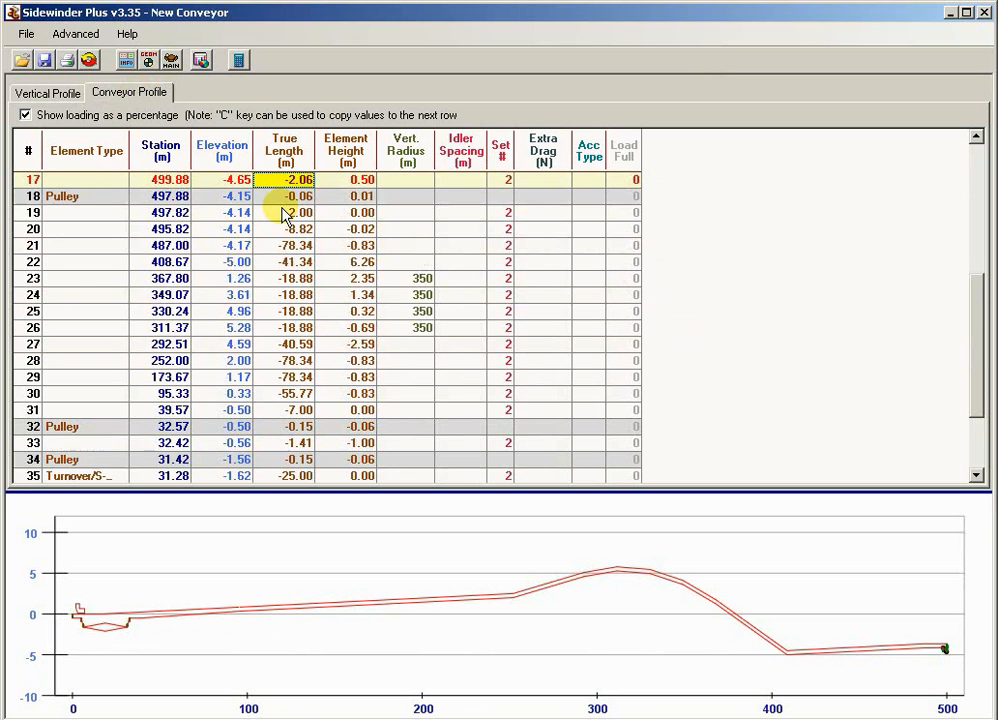
key(Up)
key(Up)
key(Up)
key(Up)
key(Up)
key(Up)
key(Up)
key(Up)
key(Up)
key(Up)
key(Up)
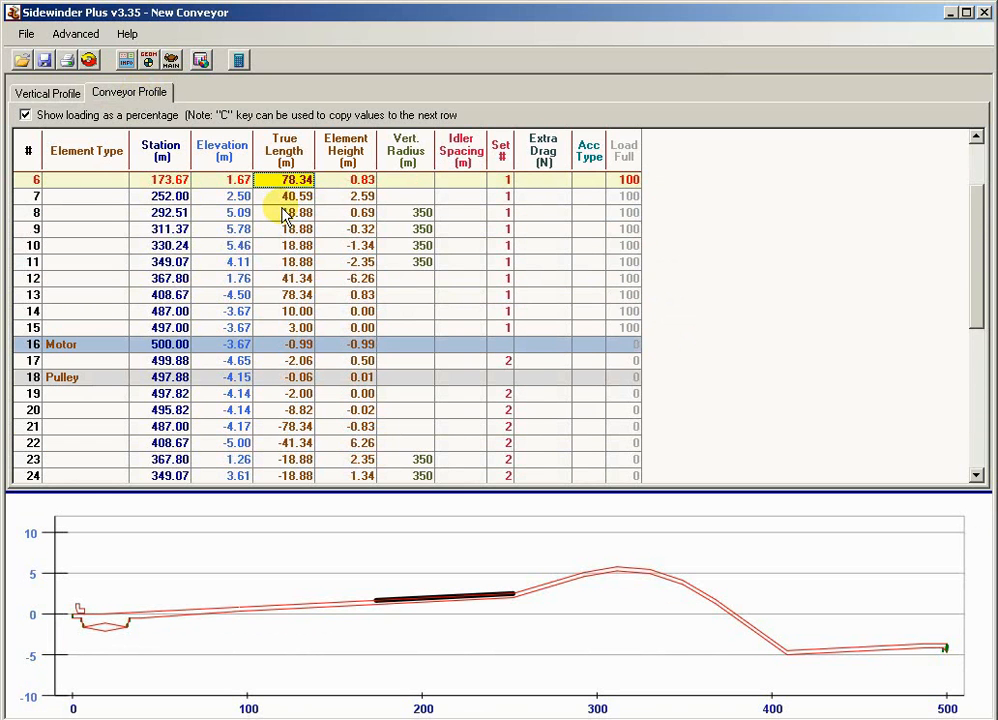
click(44, 92)
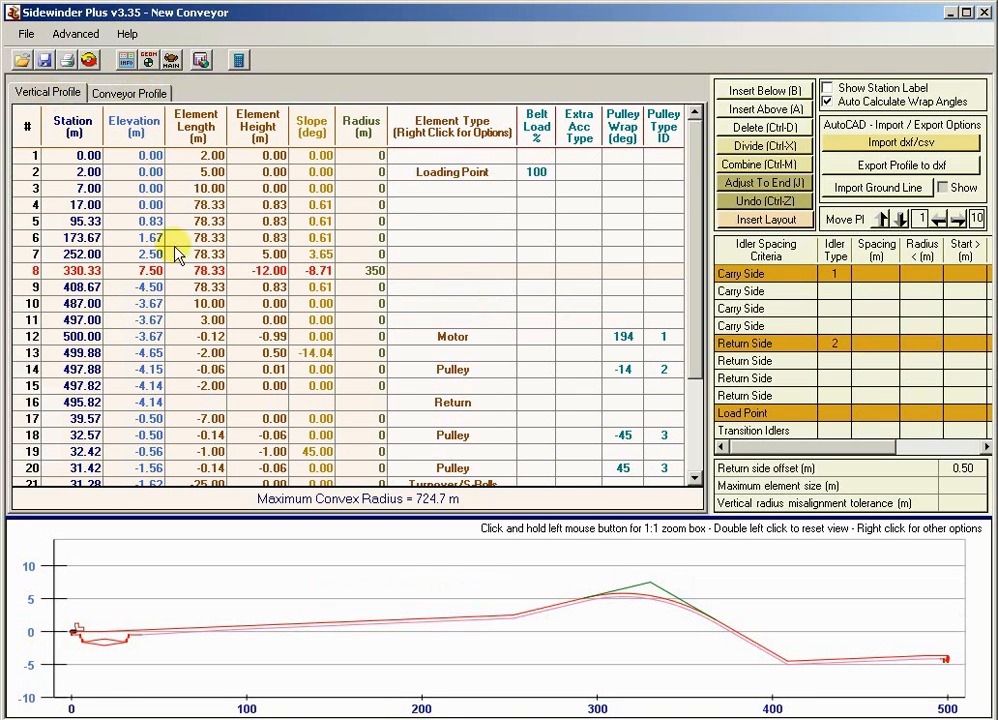